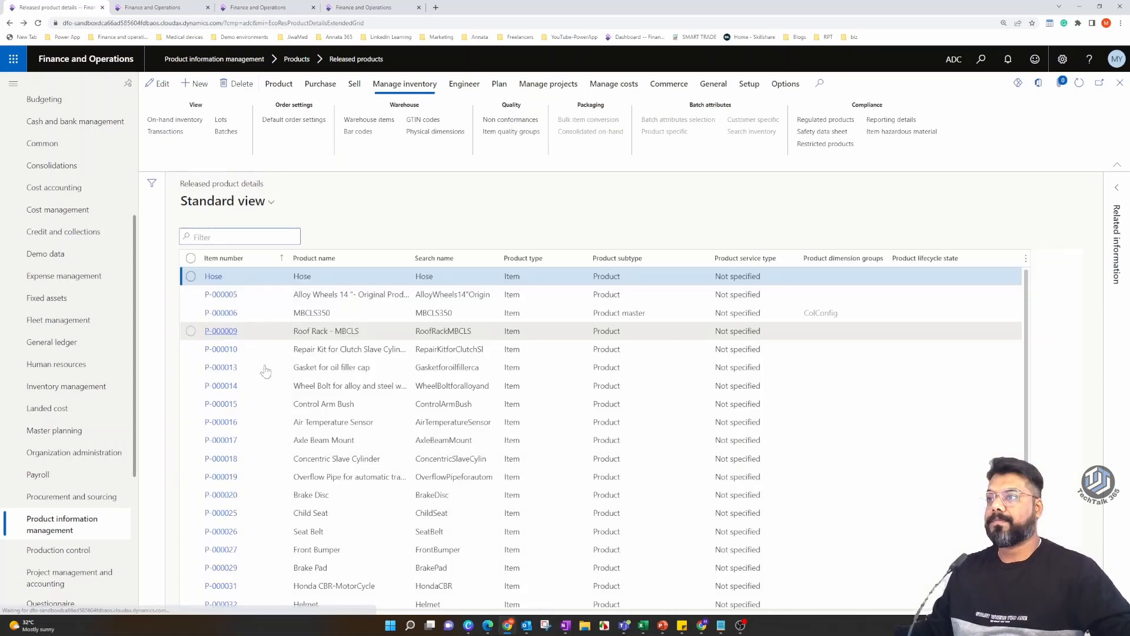
- Enable quarantine management in the General item model group used by the Brake Pad released product, and return to the product list
scroll(263, 371, down, 5)
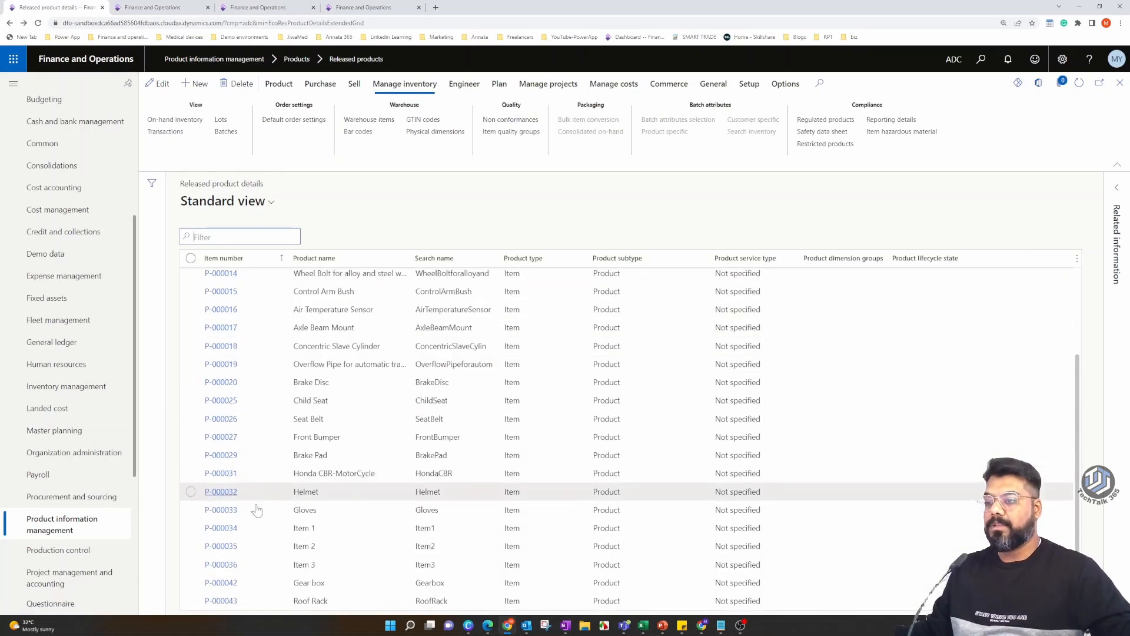
click(269, 458)
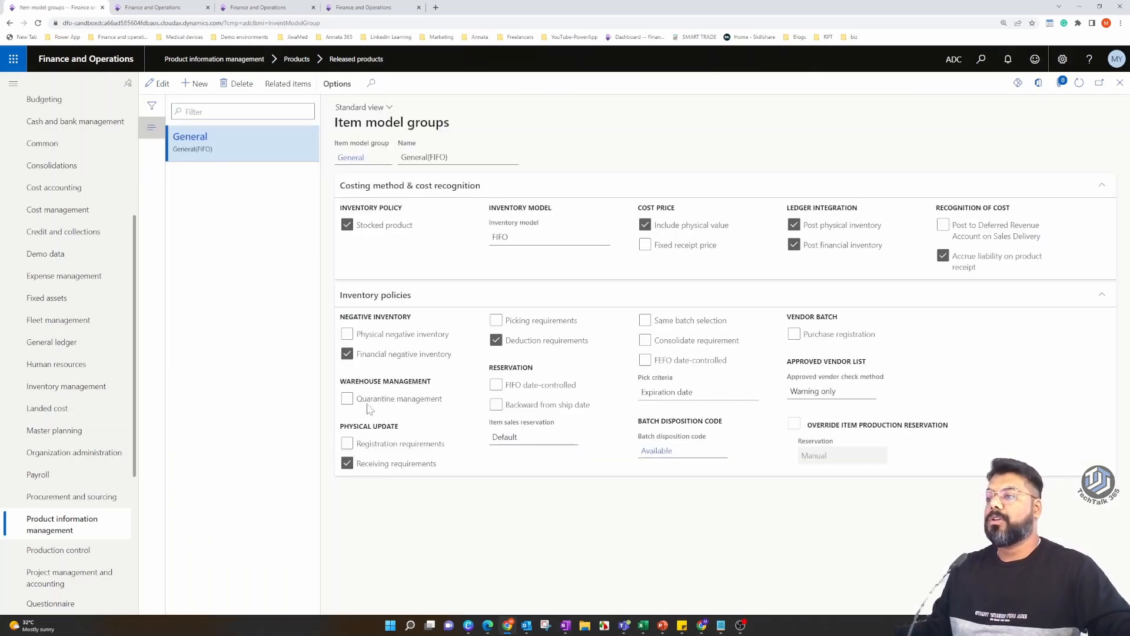
mouse_move(459, 408)
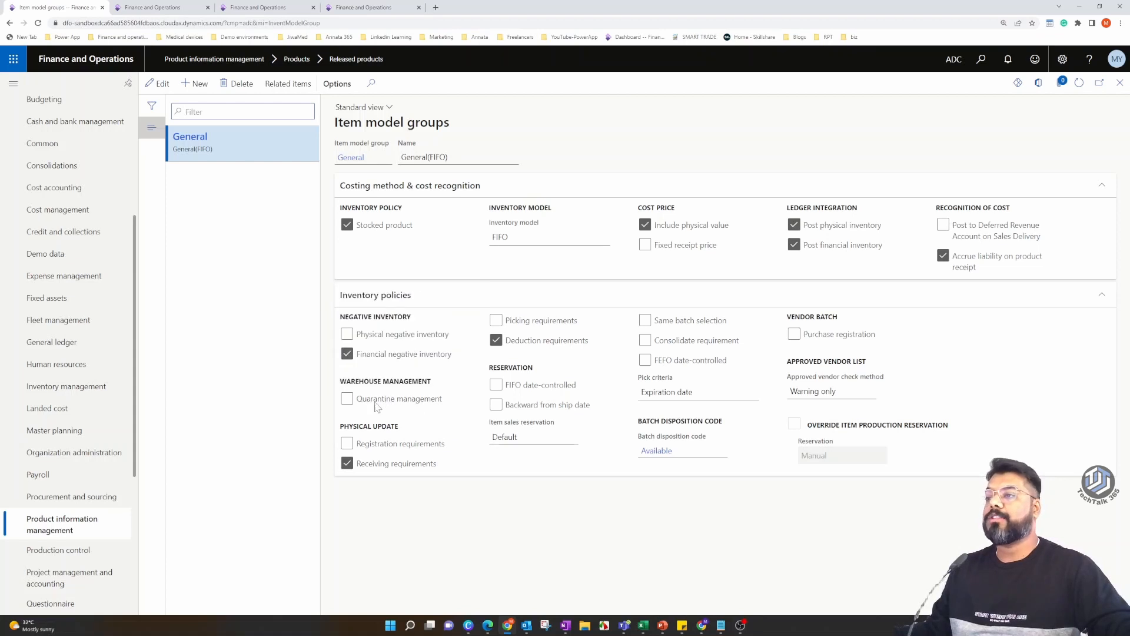
click(157, 83)
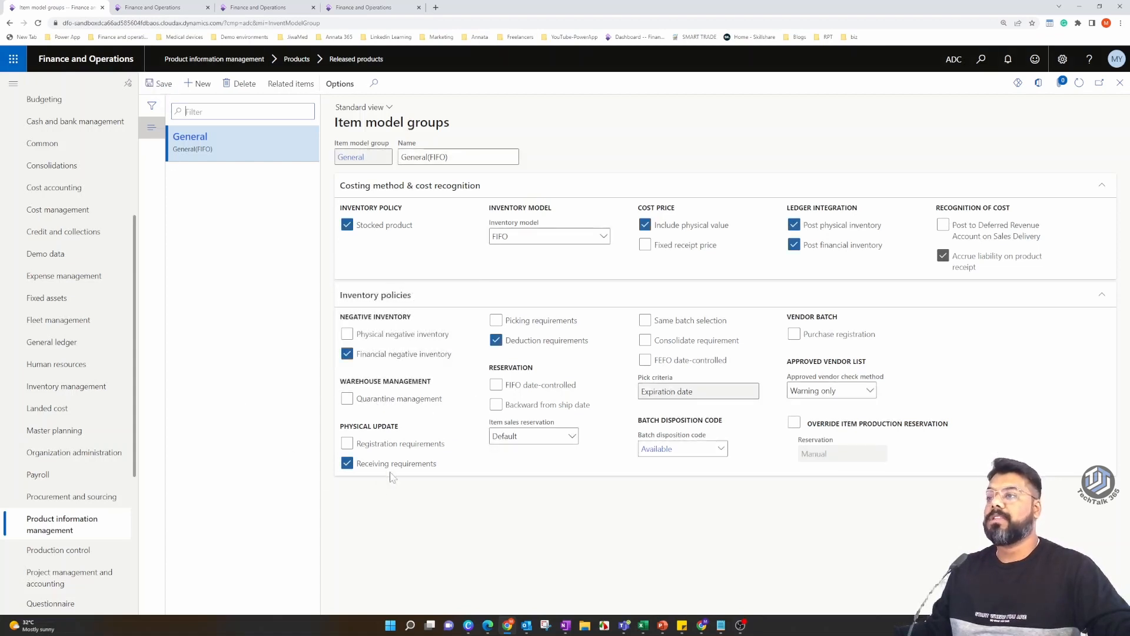
click(348, 402)
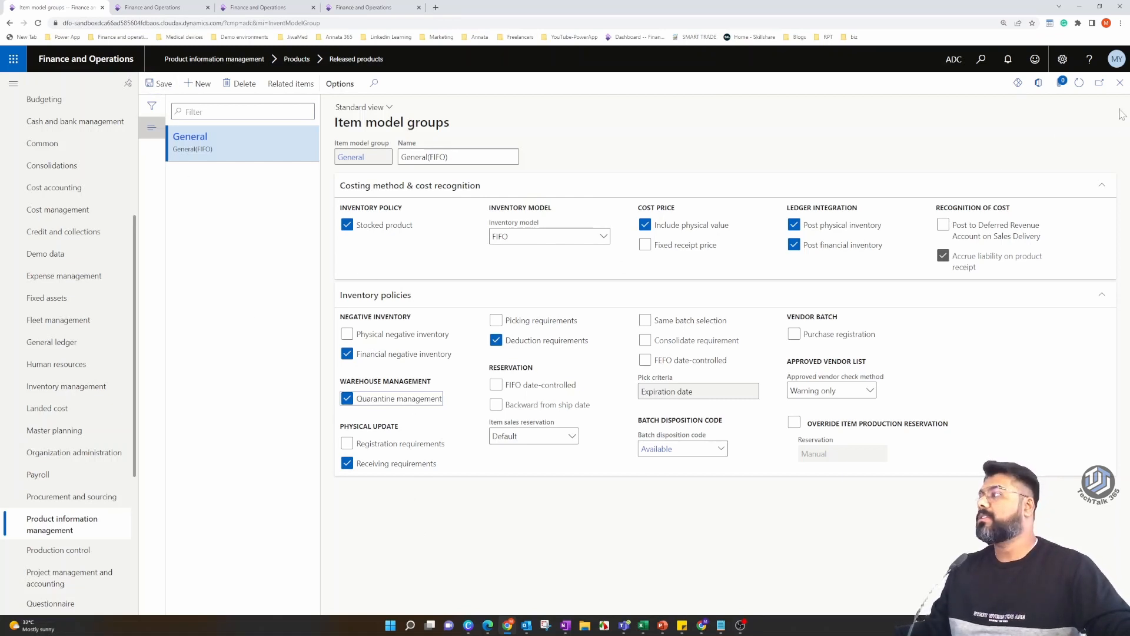
click(1120, 82)
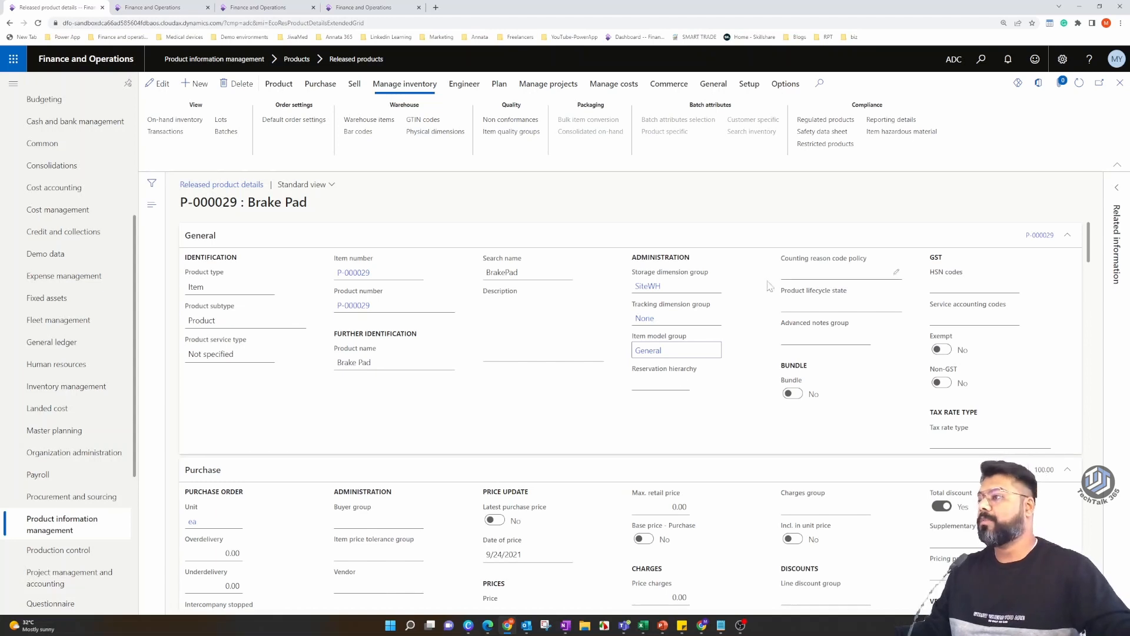
click(1119, 83)
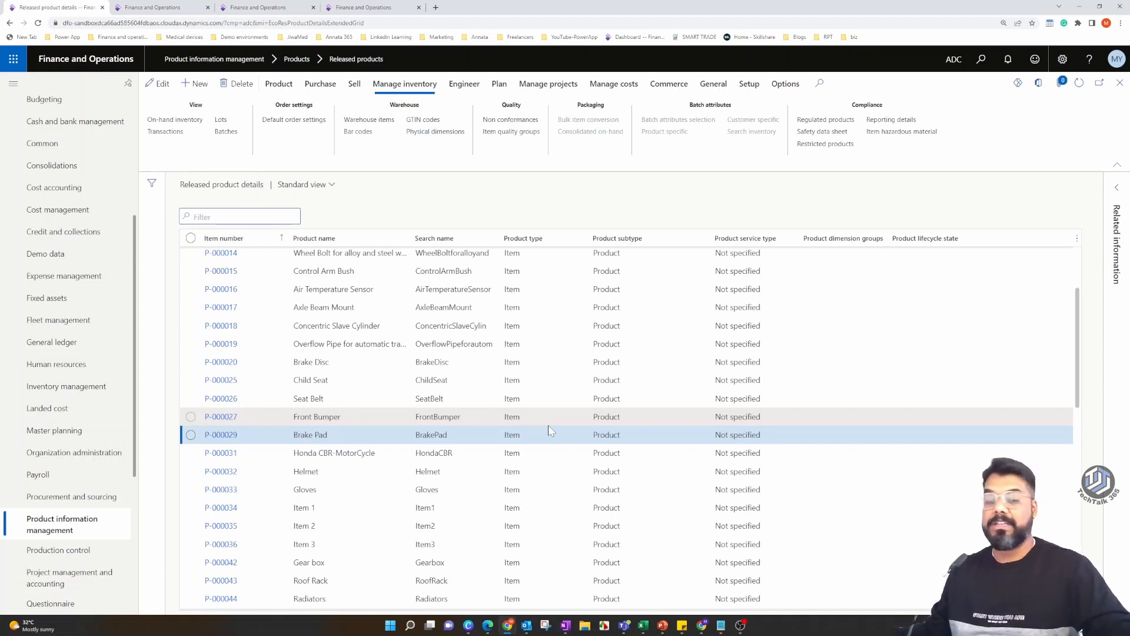
- Open the Warehouses setup under Inventory breakdown in Inventory management
click(80, 384)
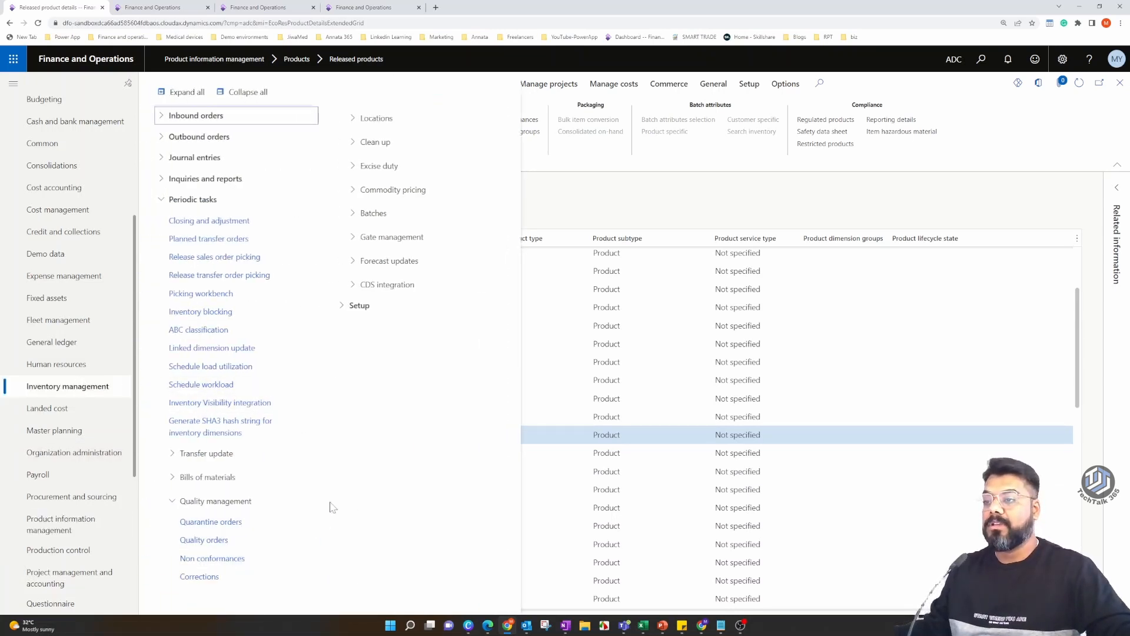
click(187, 93)
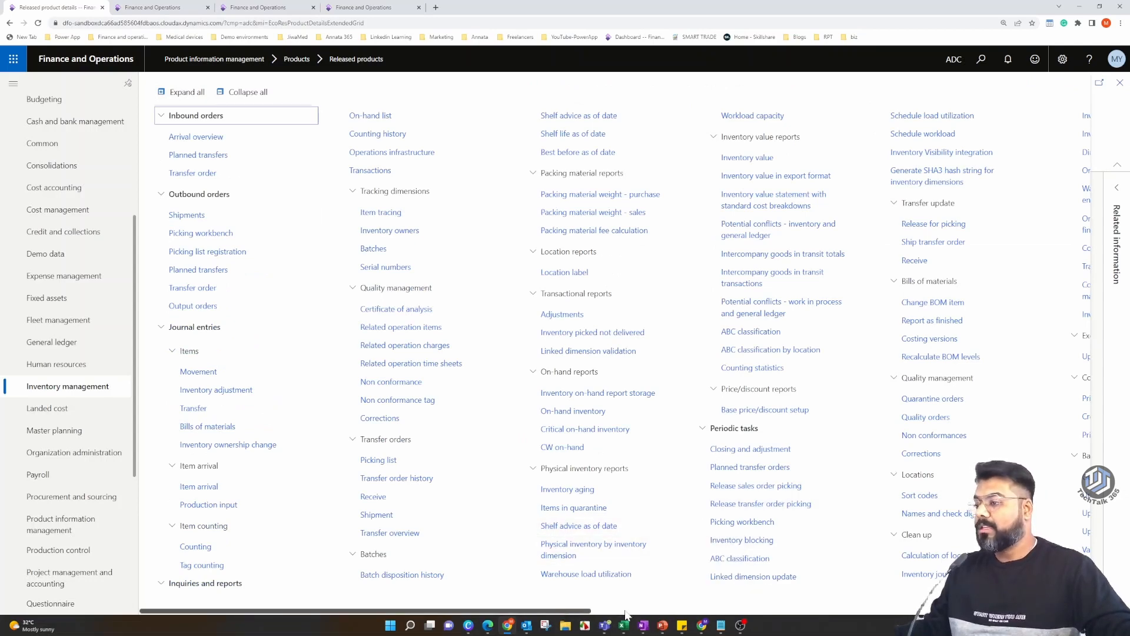
drag(565, 611, 898, 611)
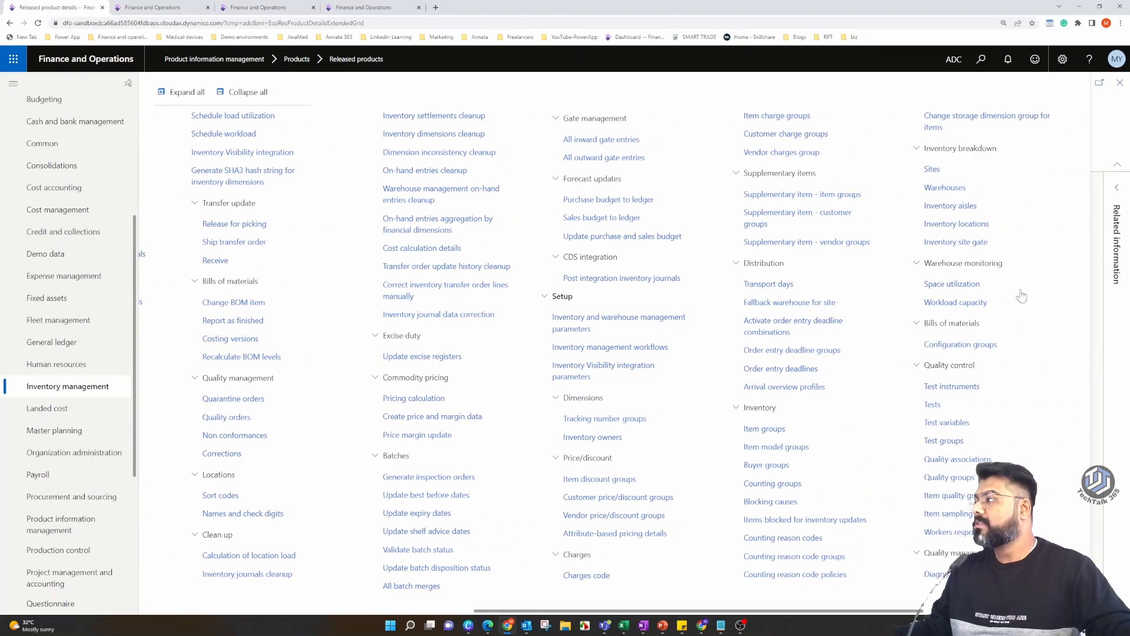
click(935, 190)
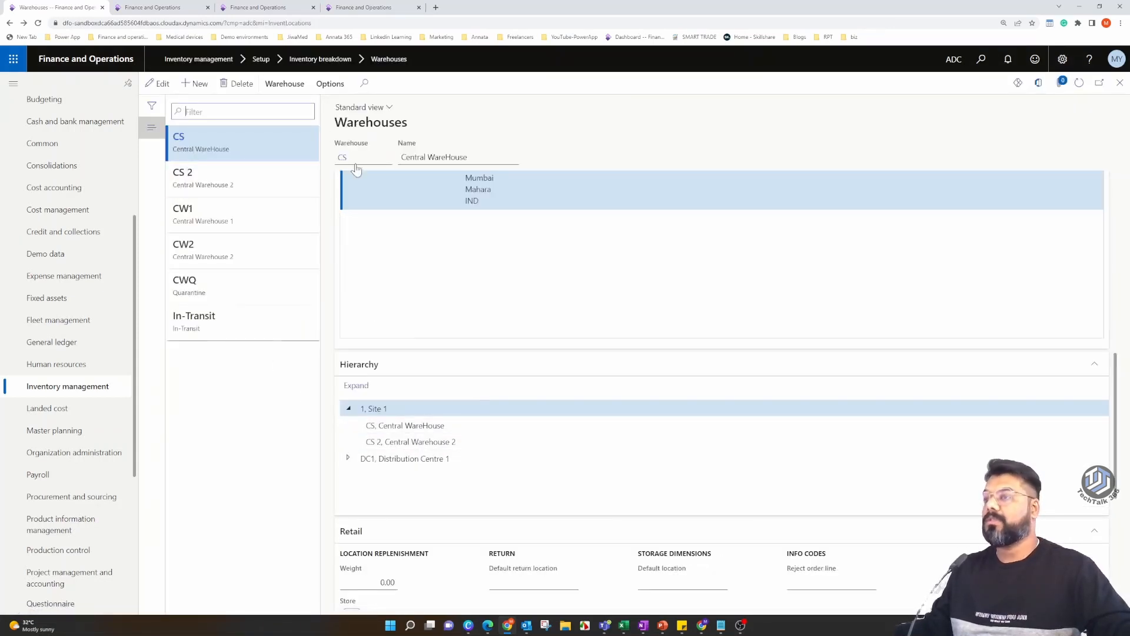
scroll(641, 295, up, 10)
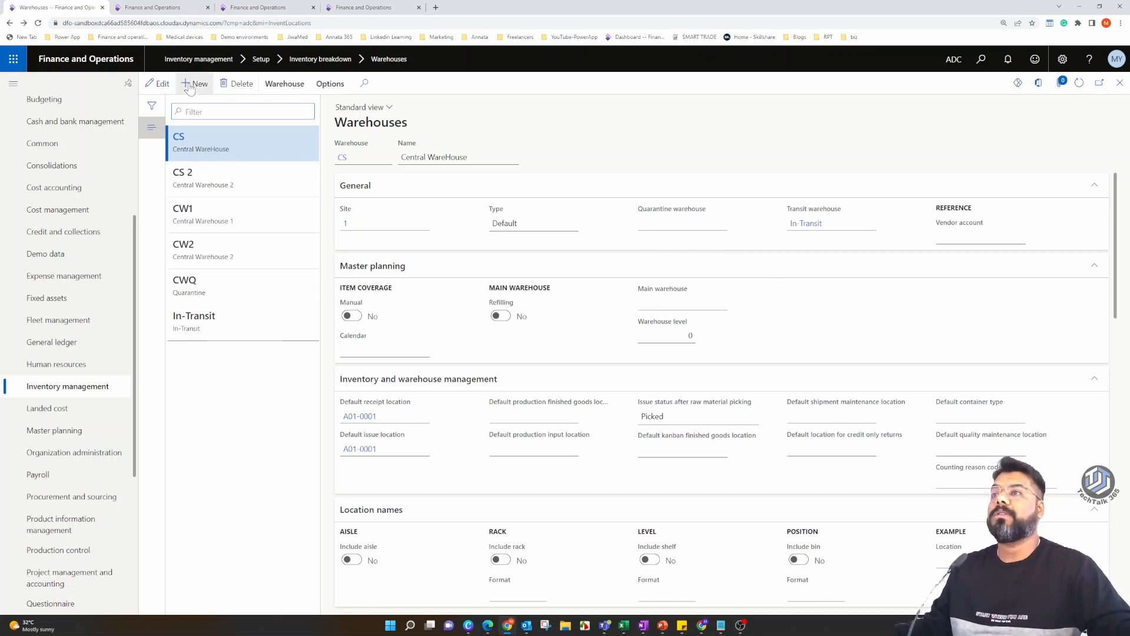
- Create a new warehouse with the ID CSQ and the name CSQ
key(alt+n)
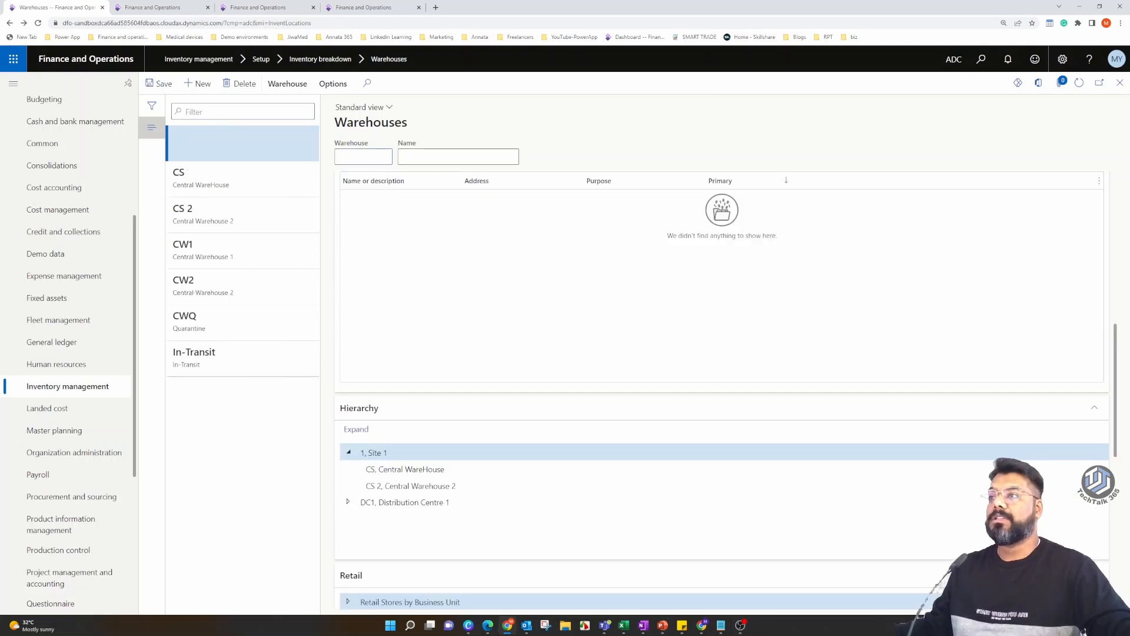
text(CSQ)
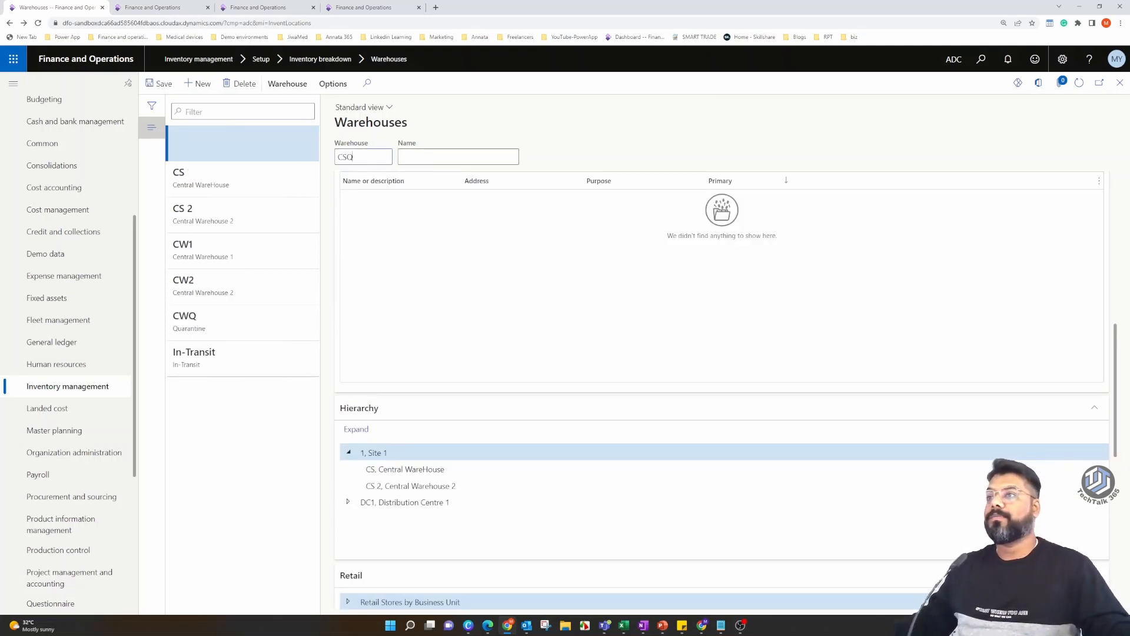
key(ctrl+a)
key(ctrl+c)
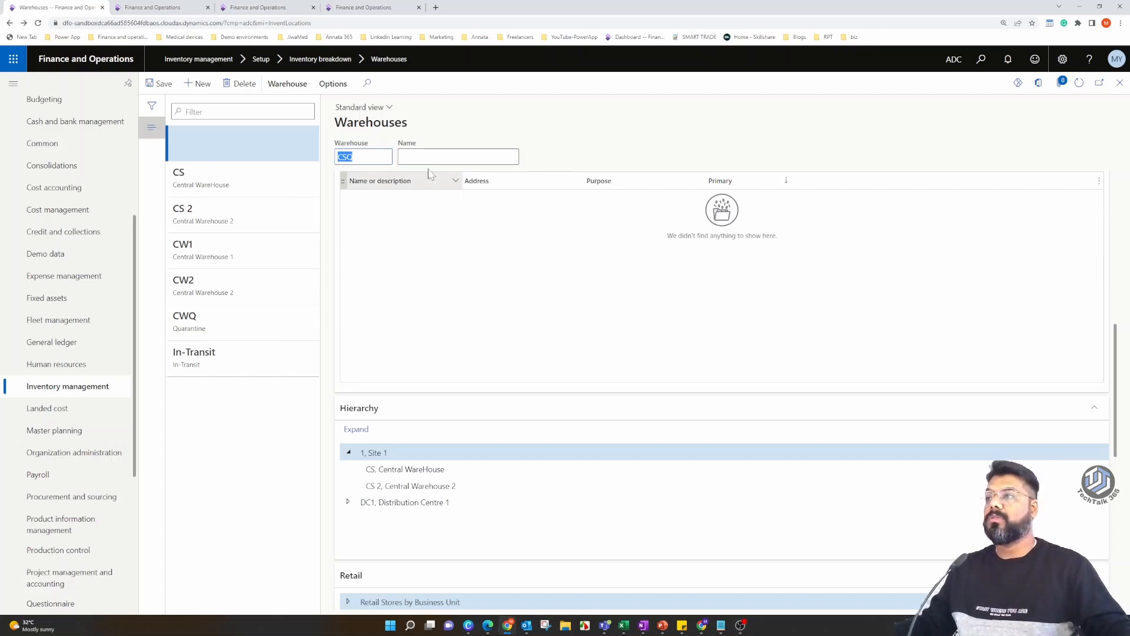
key(Tab)
key(ctrl+v)
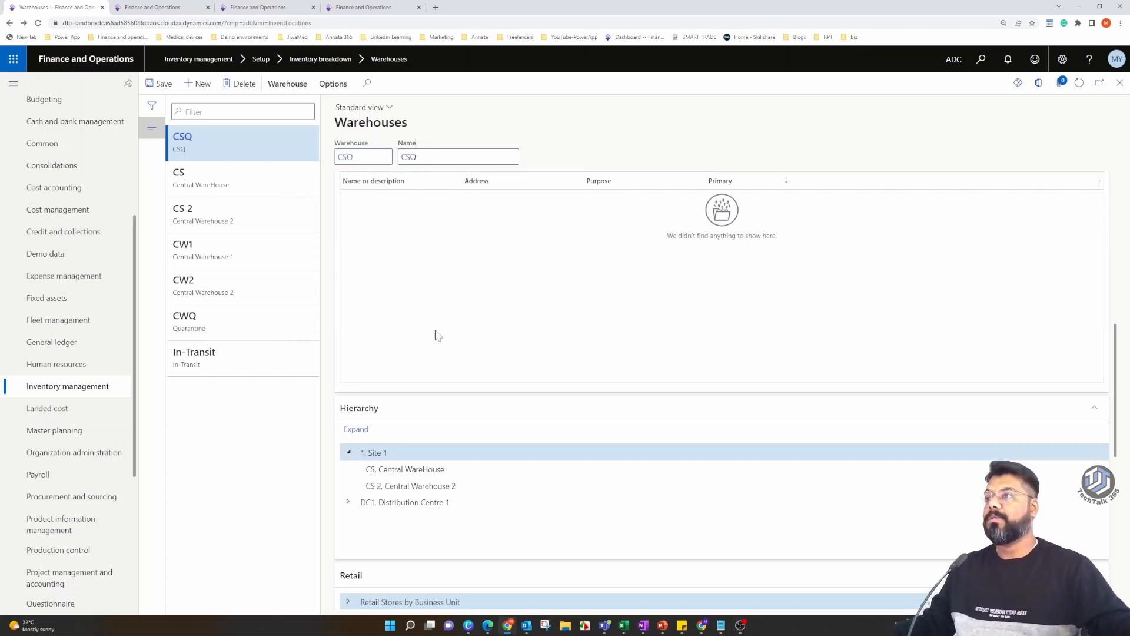
- Assign warehouse CSQ to site 1, set its type to Quarantine, and save it
scroll(555, 327, up, 5)
scroll(464, 348, up, 2)
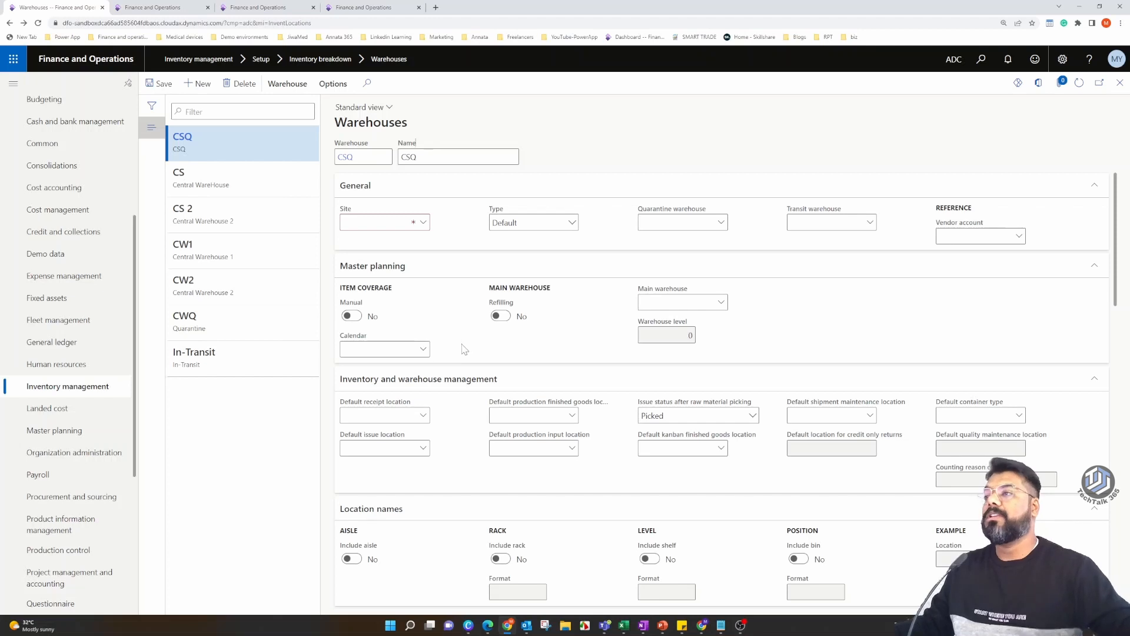
text(1)
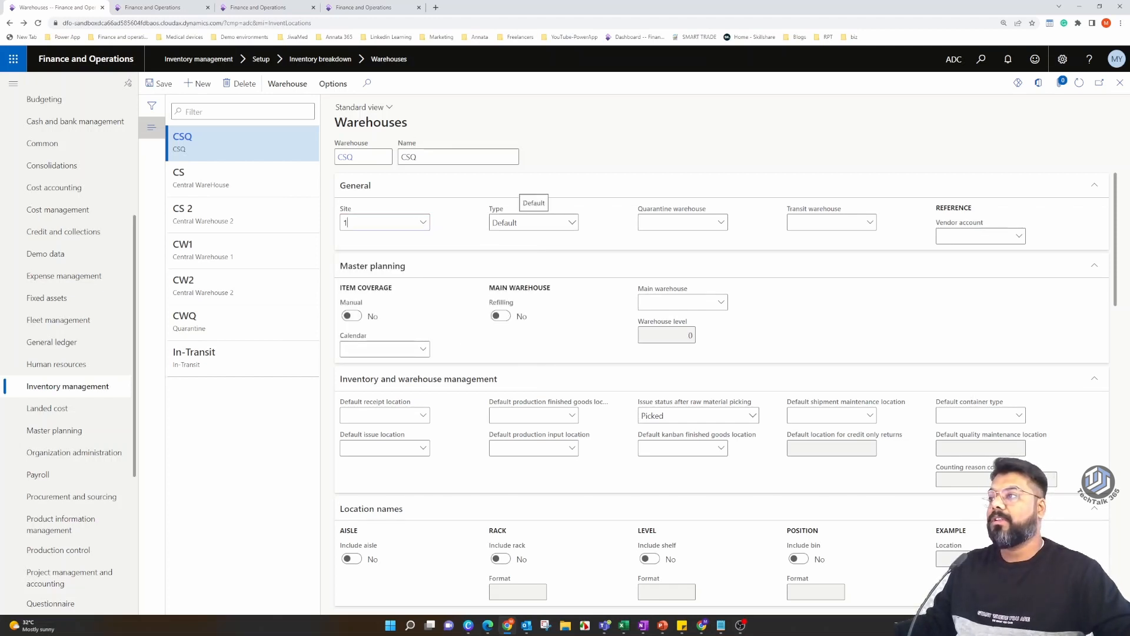
click(574, 224)
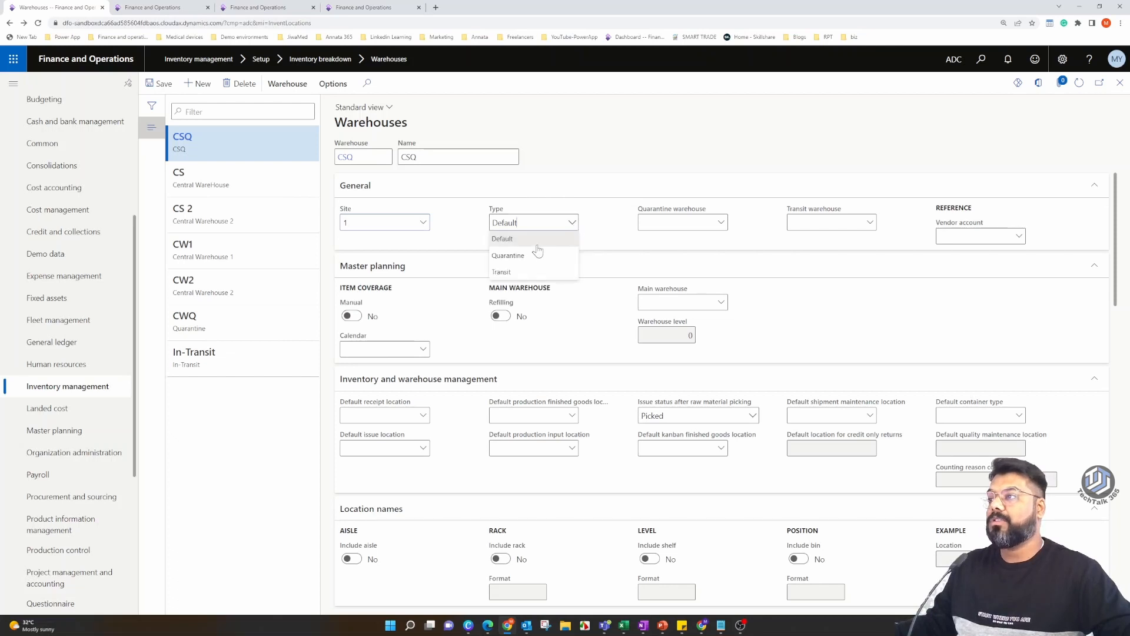
click(536, 252)
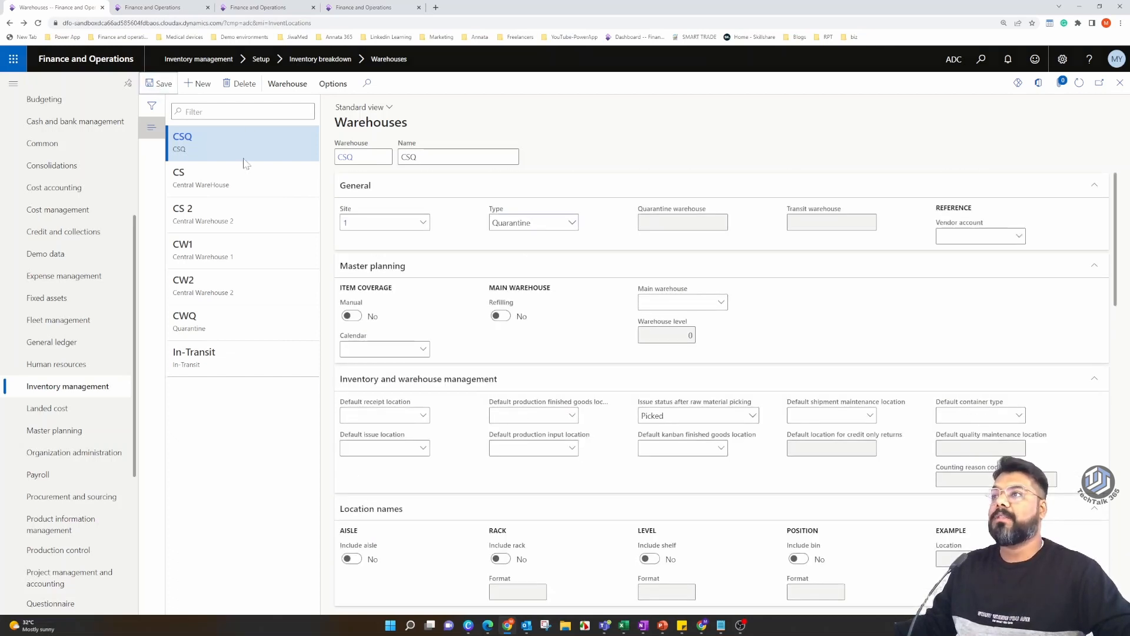
- Set CSQ as the quarantine warehouse of the CS Central WareHouse, and close the warehouse setup
scroll(424, 277, down, 5)
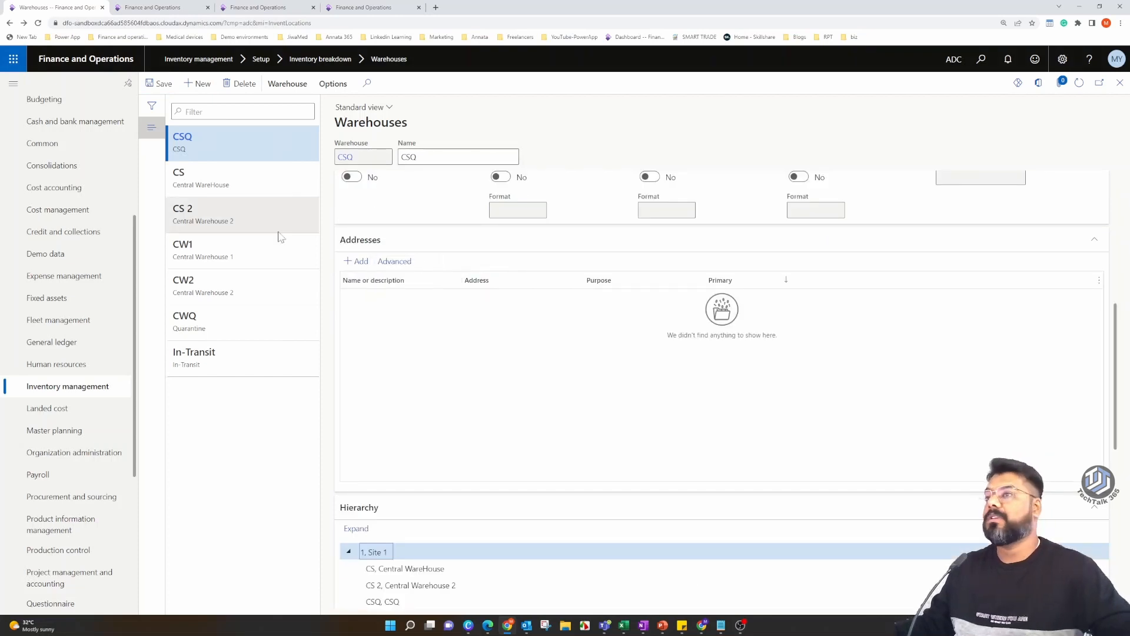
click(229, 183)
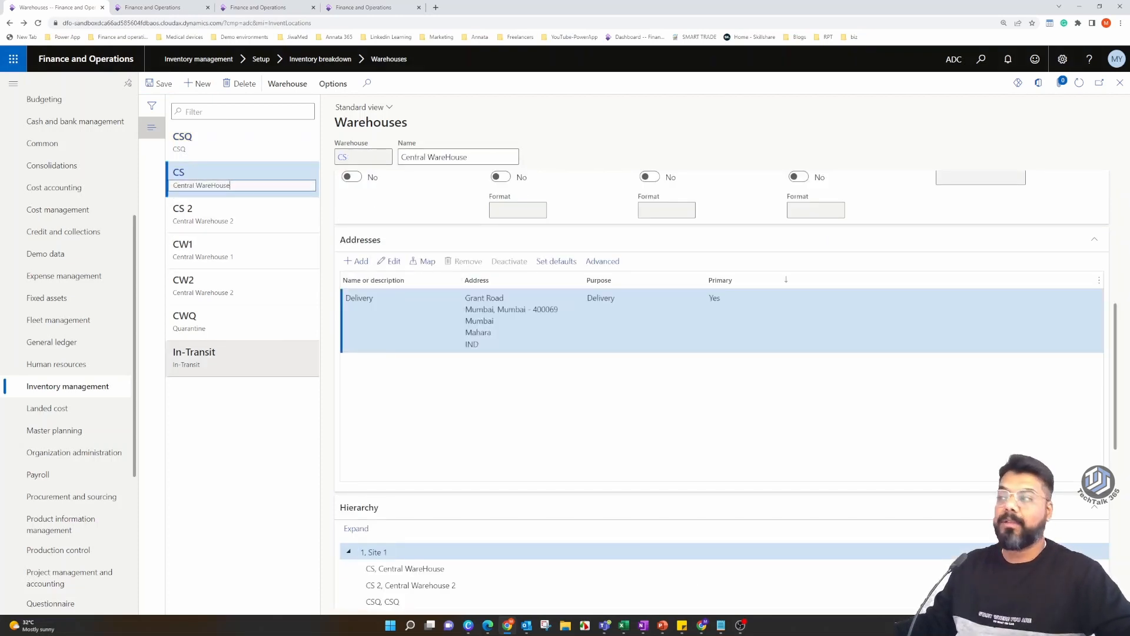
scroll(606, 323, up, 5)
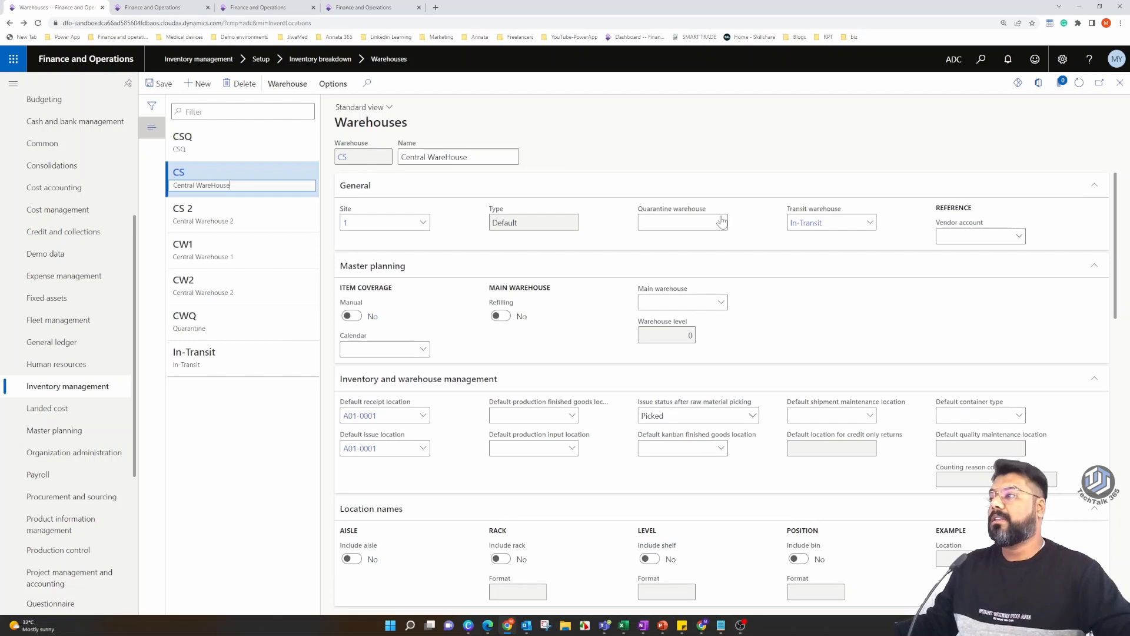
click(722, 221)
click(766, 257)
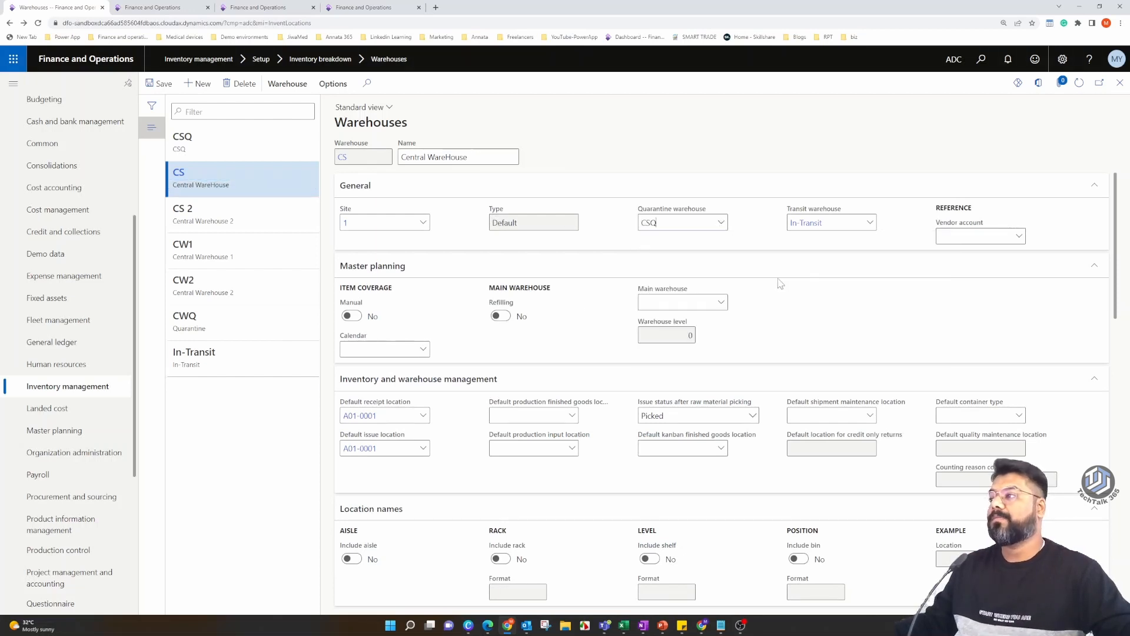
scroll(570, 234, down, 6)
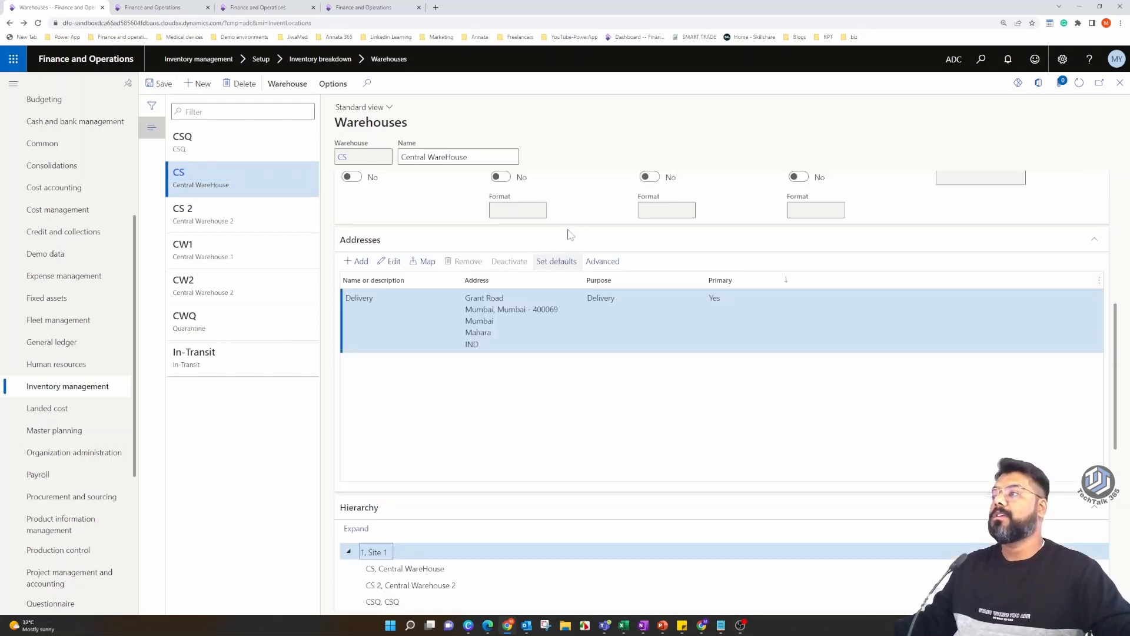
scroll(601, 429, up, 6)
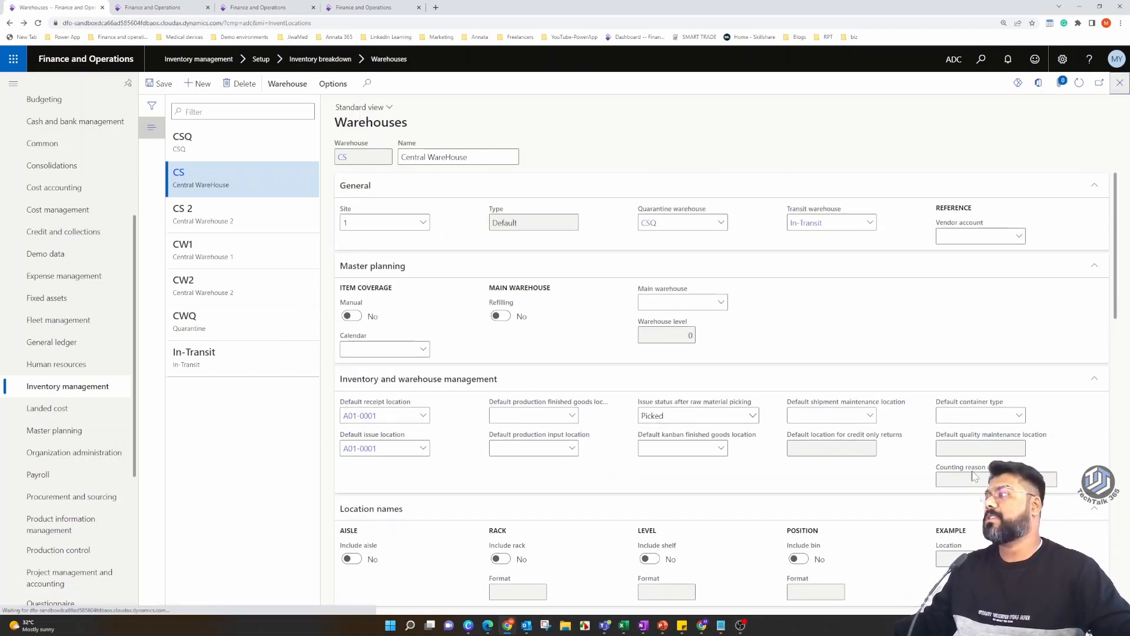
click(1119, 83)
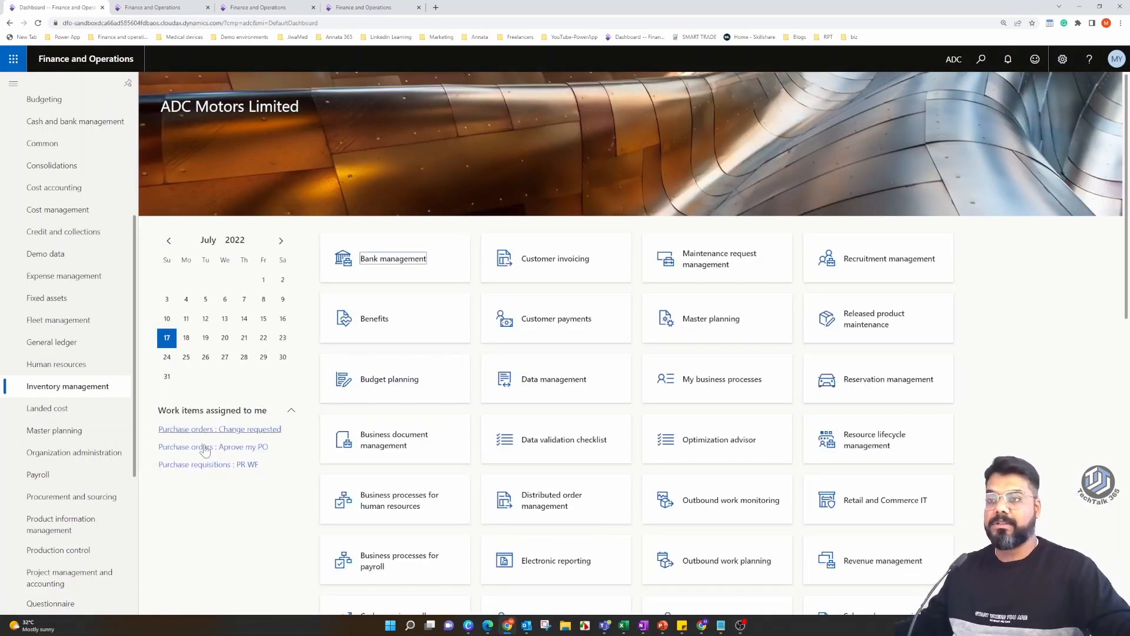
- Start a new purchase order for the Mercedes Benz vendor from the list of all purchase orders in Procurement and sourcing
click(72, 497)
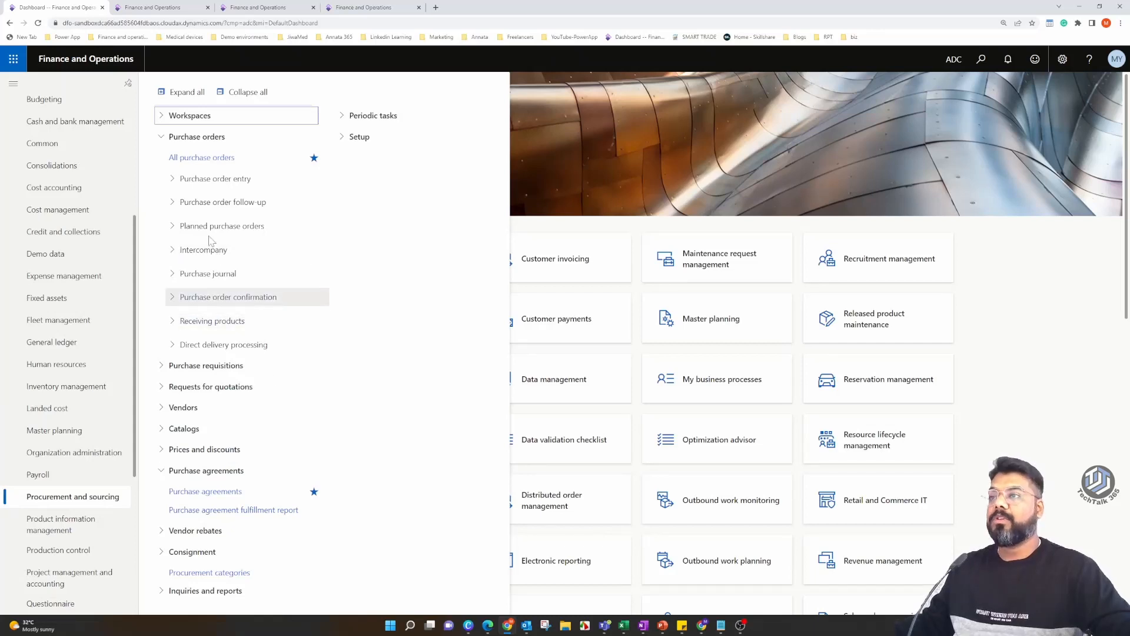
click(199, 159)
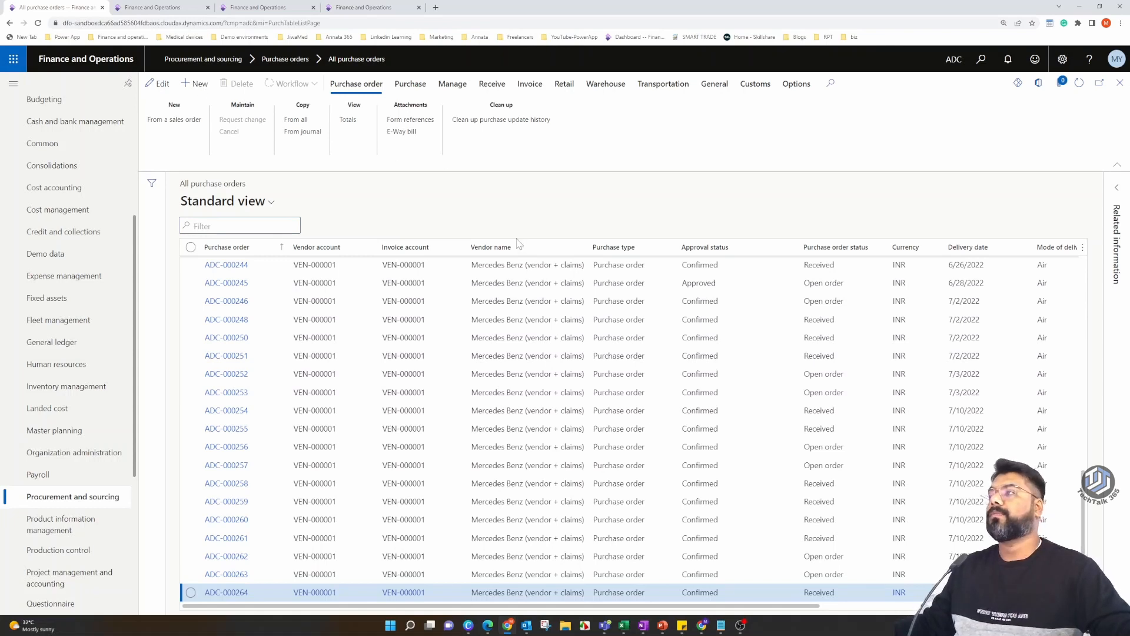
click(196, 83)
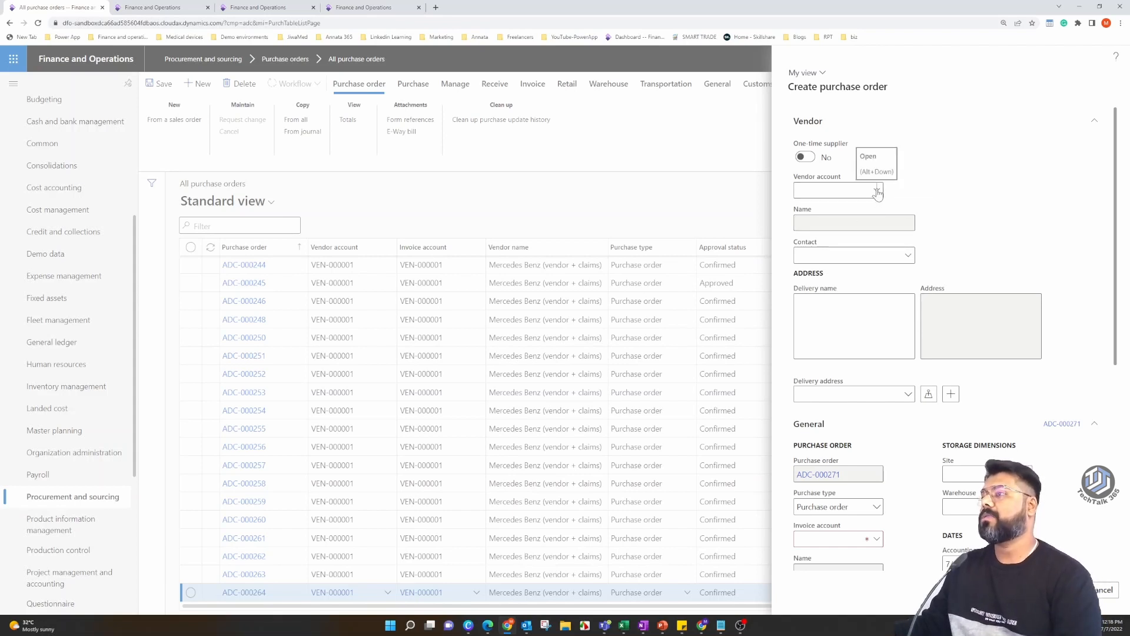
click(877, 190)
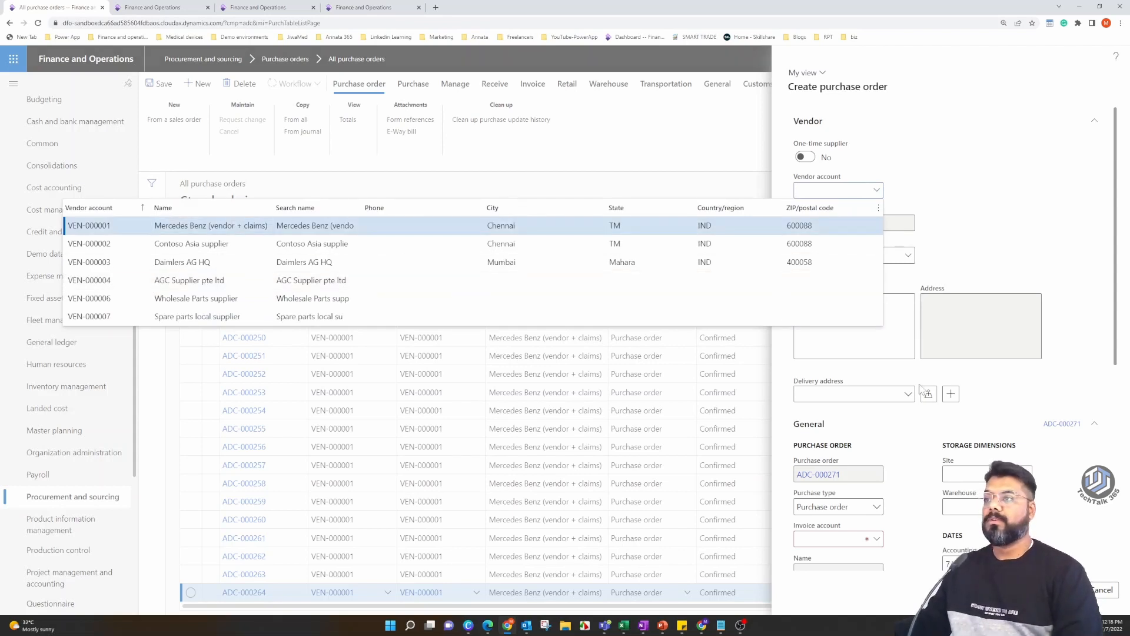
key(Return)
- Set the new purchase order's warehouse to CS, Central WareHouse
scroll(915, 409, down, 5)
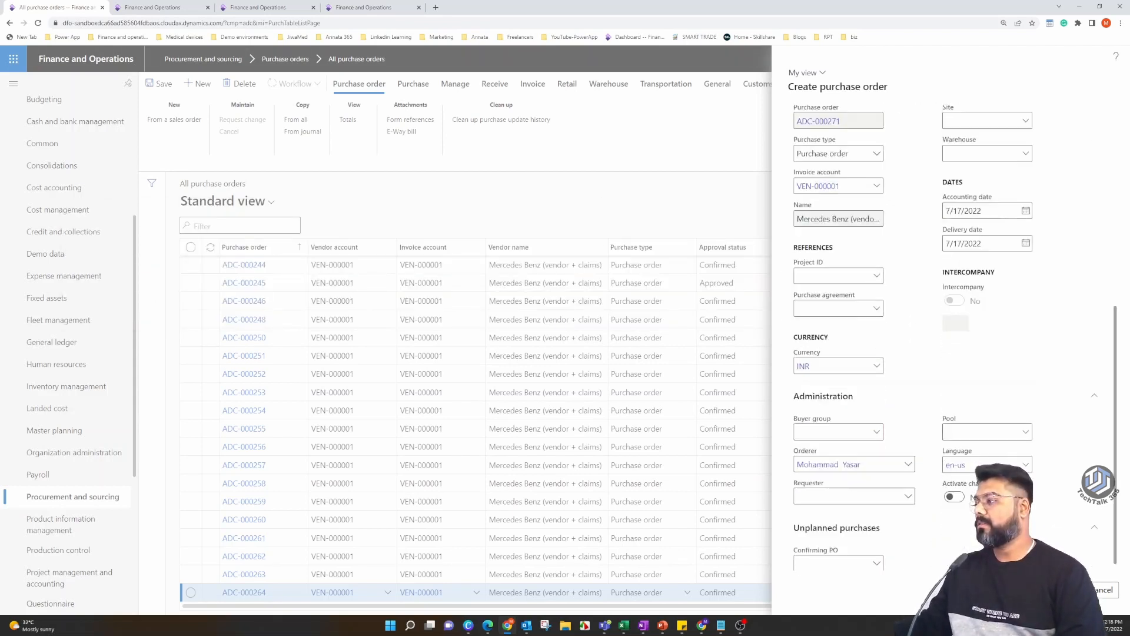
scroll(925, 401, down, 1)
scroll(937, 483, up, 4)
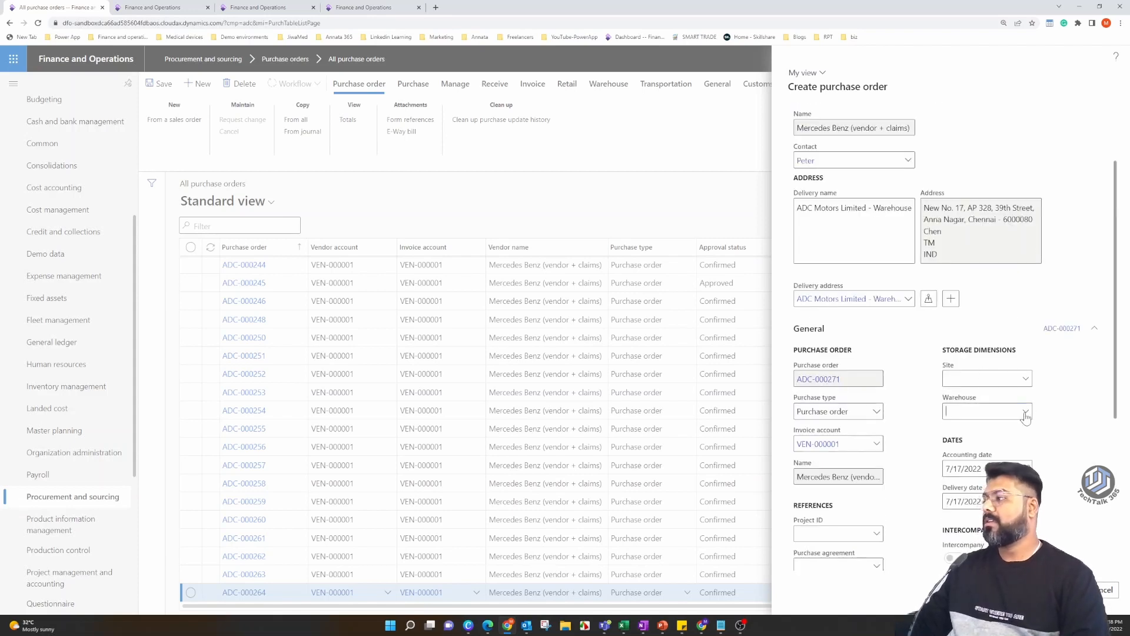
click(1025, 412)
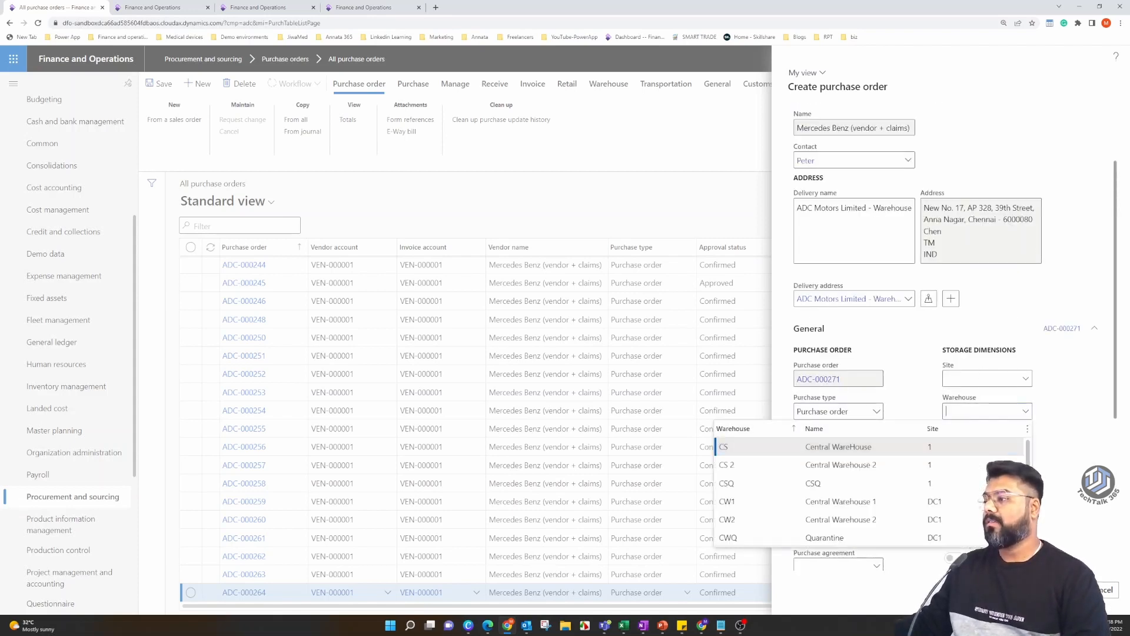
click(1023, 447)
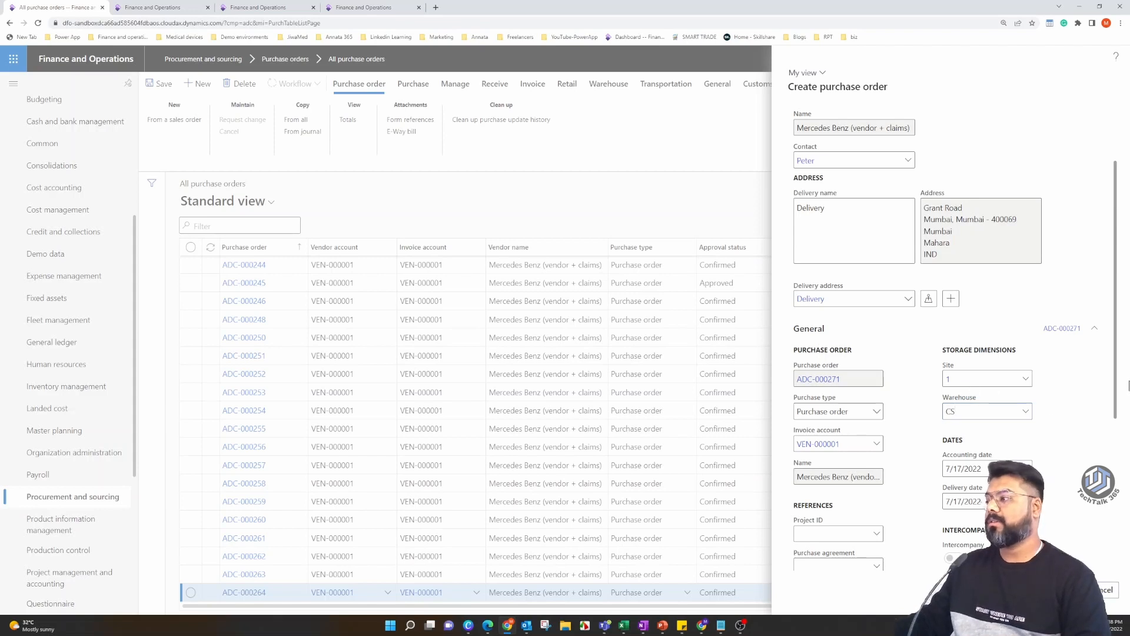
- Finish creating the purchase order and select item P-000029, Brake Pad, on its first line
scroll(1118, 235, up, 2)
scroll(830, 313, down, 5)
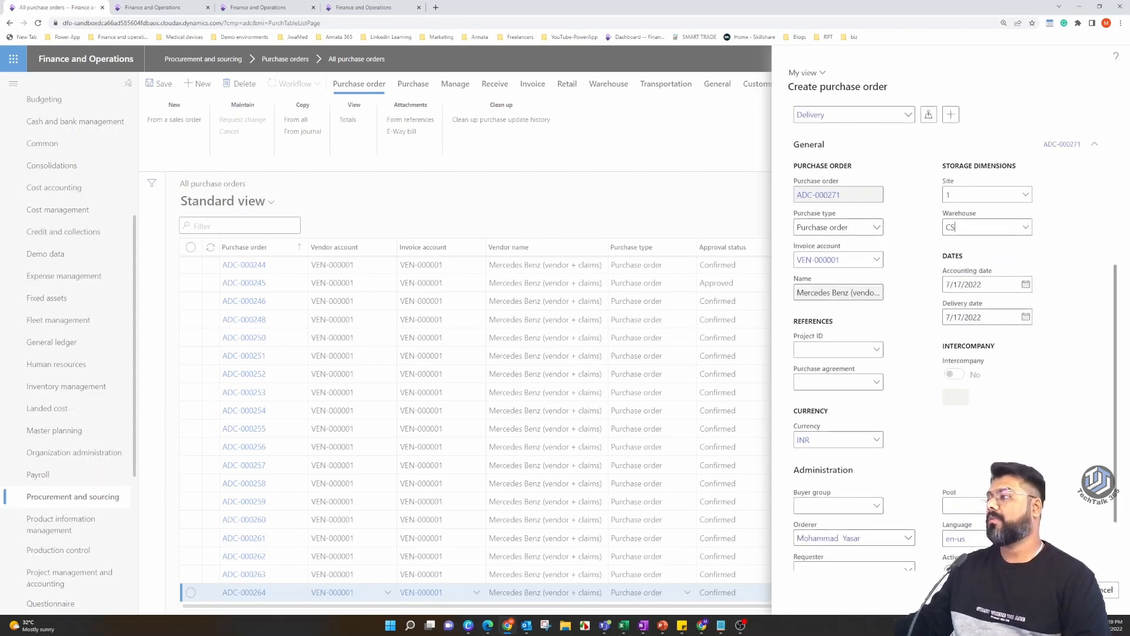
scroll(924, 445, down, 3)
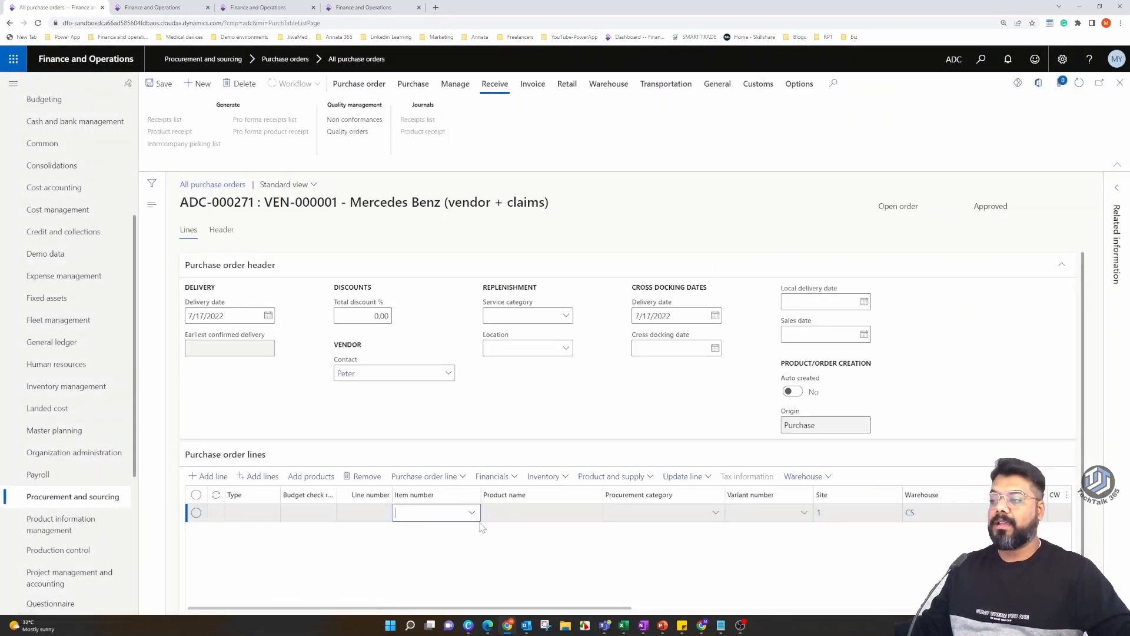
click(472, 514)
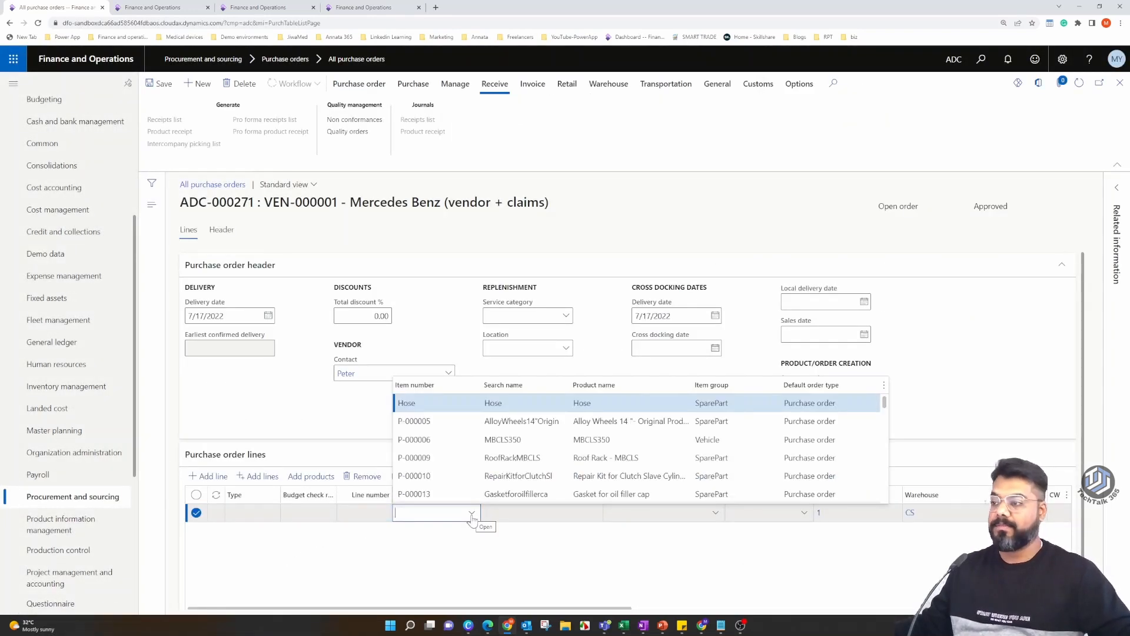
scroll(589, 475, down, 1)
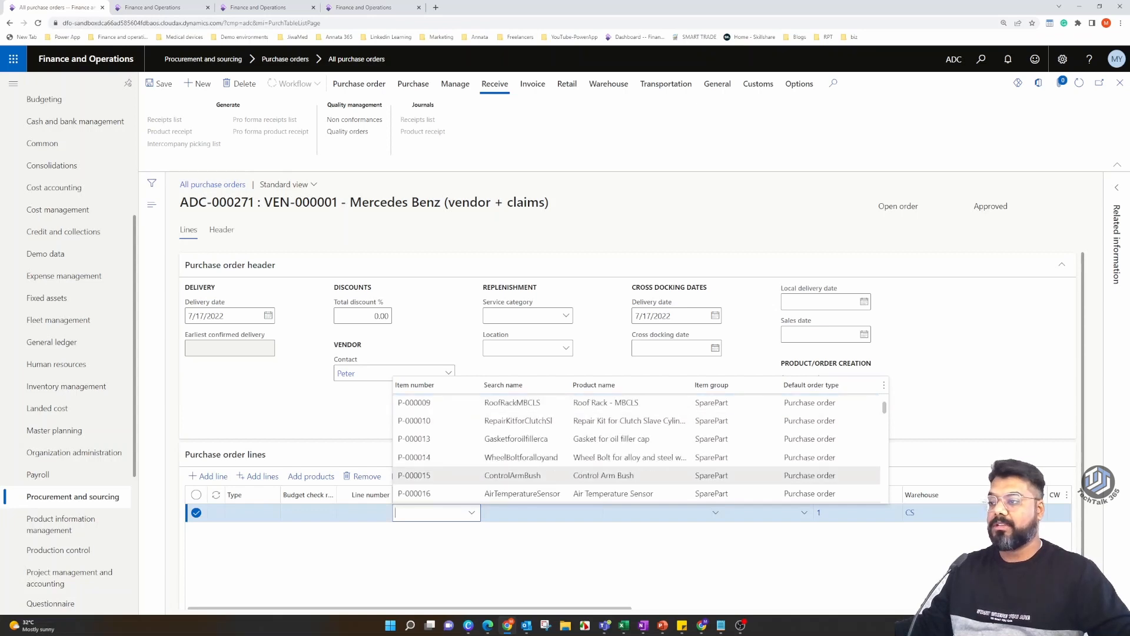
scroll(589, 476, down, 1)
scroll(469, 474, down, 1)
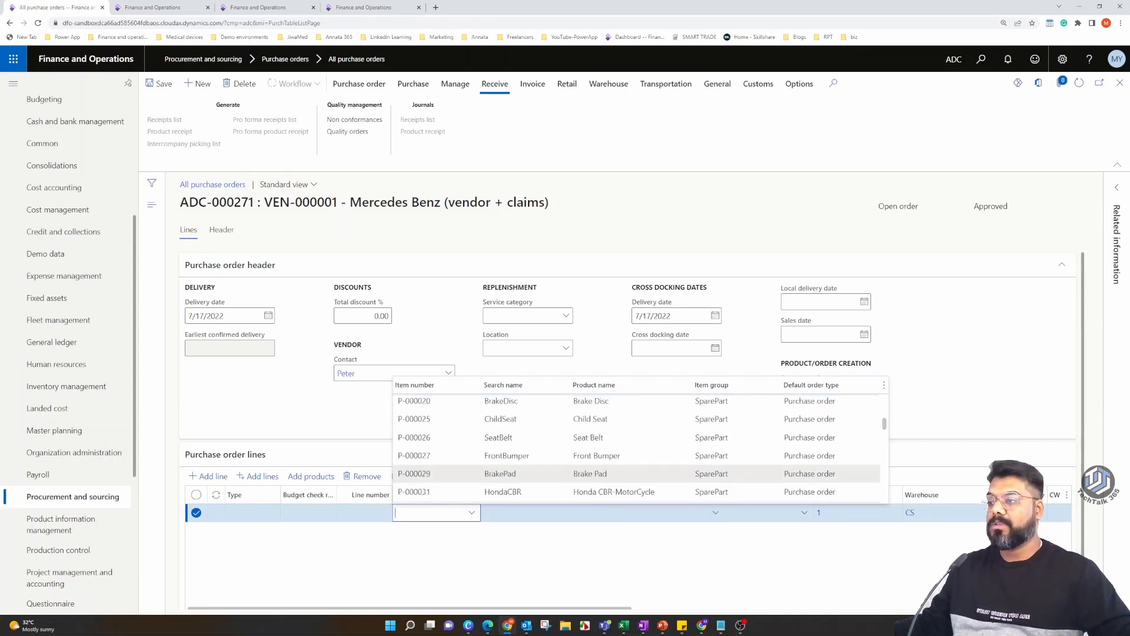
click(469, 473)
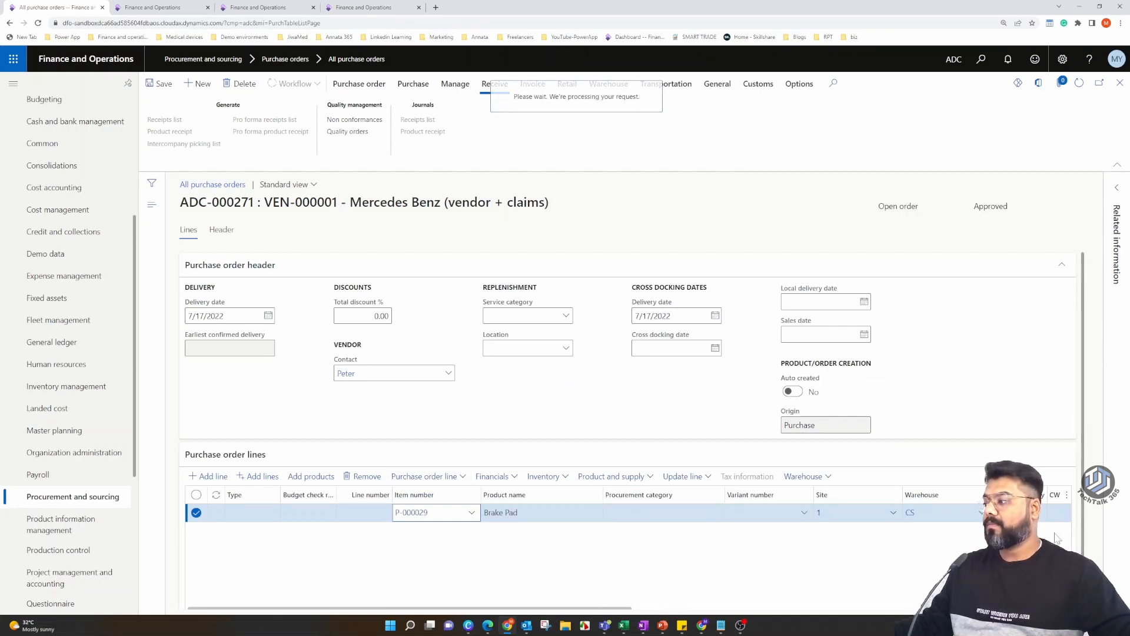
- Check the Brake Pad line's quantity and unit price, and open the line's registration
drag(1082, 537, 1082, 562)
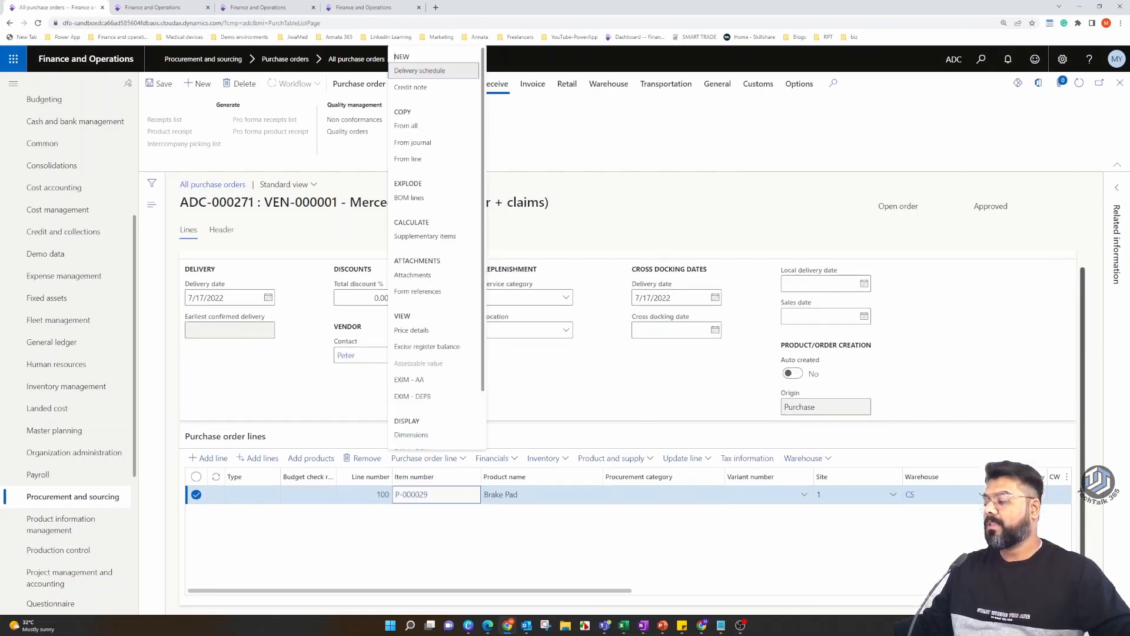
click(620, 591)
drag(620, 590, 793, 590)
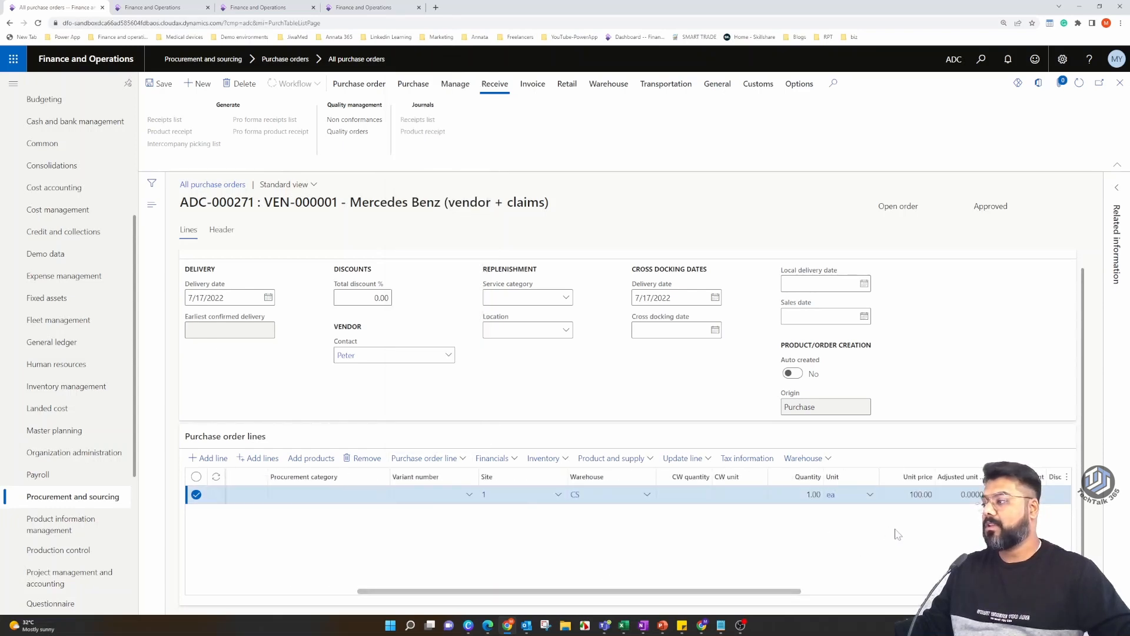
drag(763, 591, 592, 590)
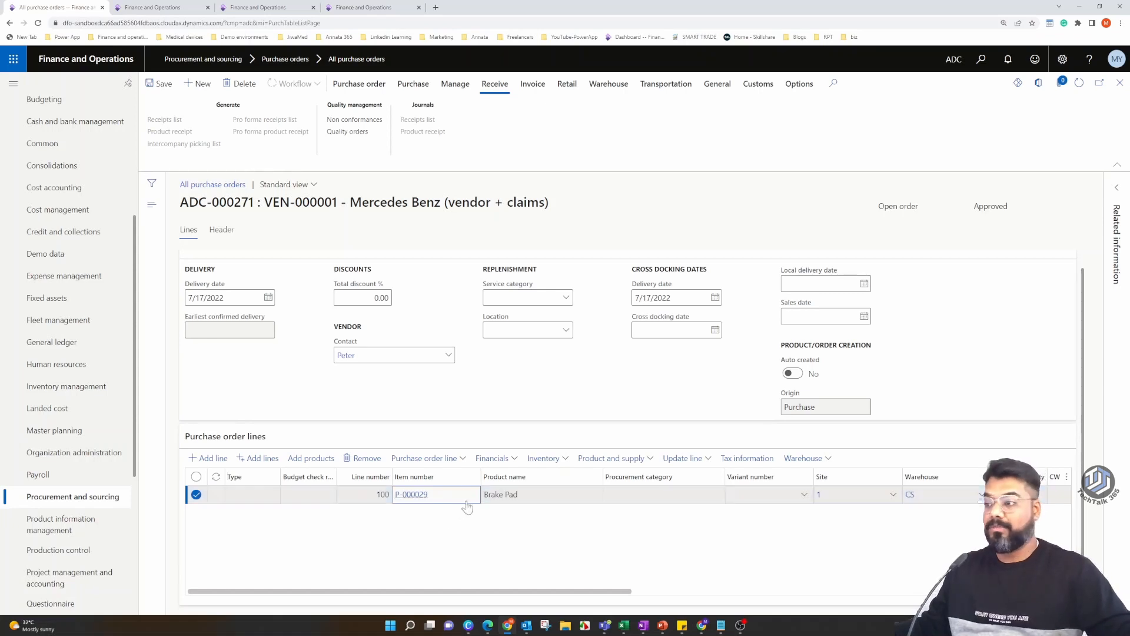
click(708, 462)
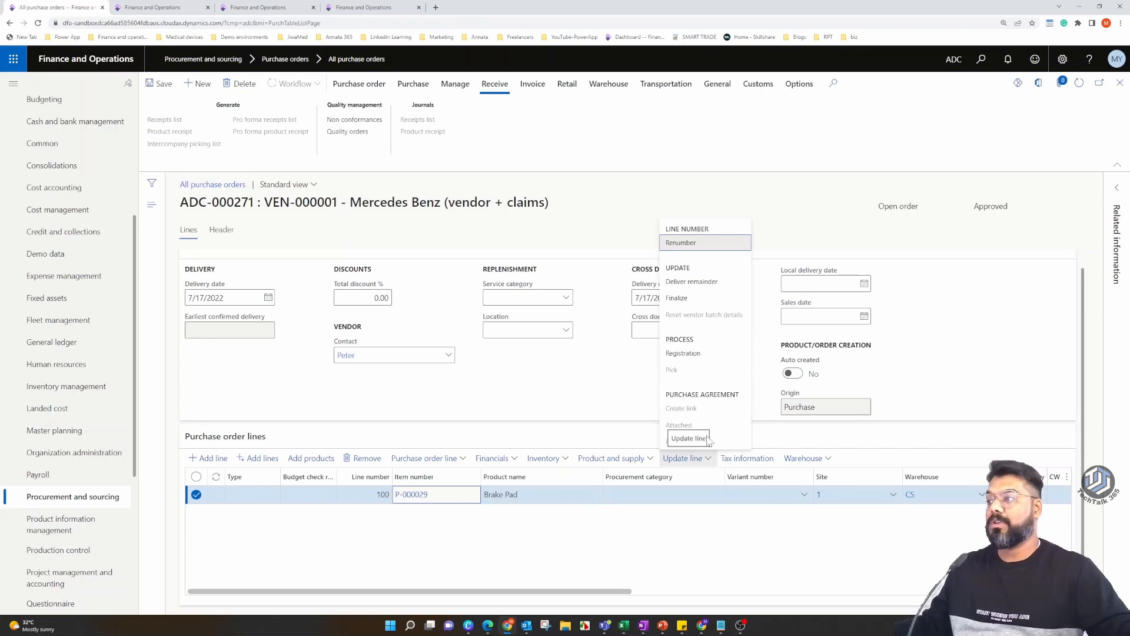
click(691, 355)
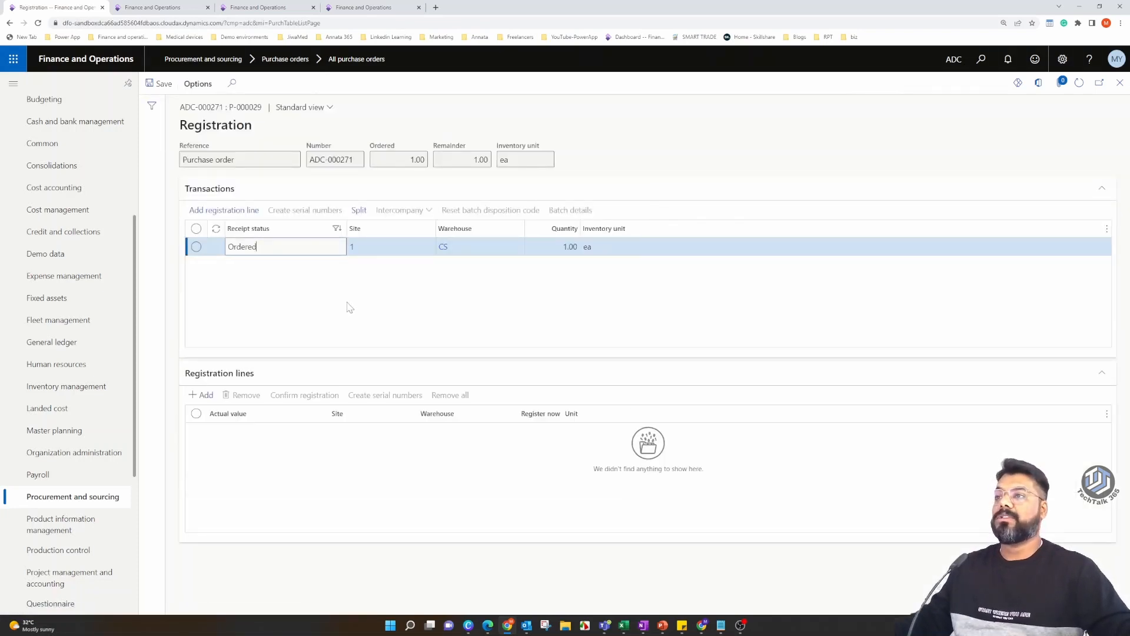
- Add a registration line for the ordered Brake Pad transaction, check its CSQ warehouse, and remove the line
click(299, 247)
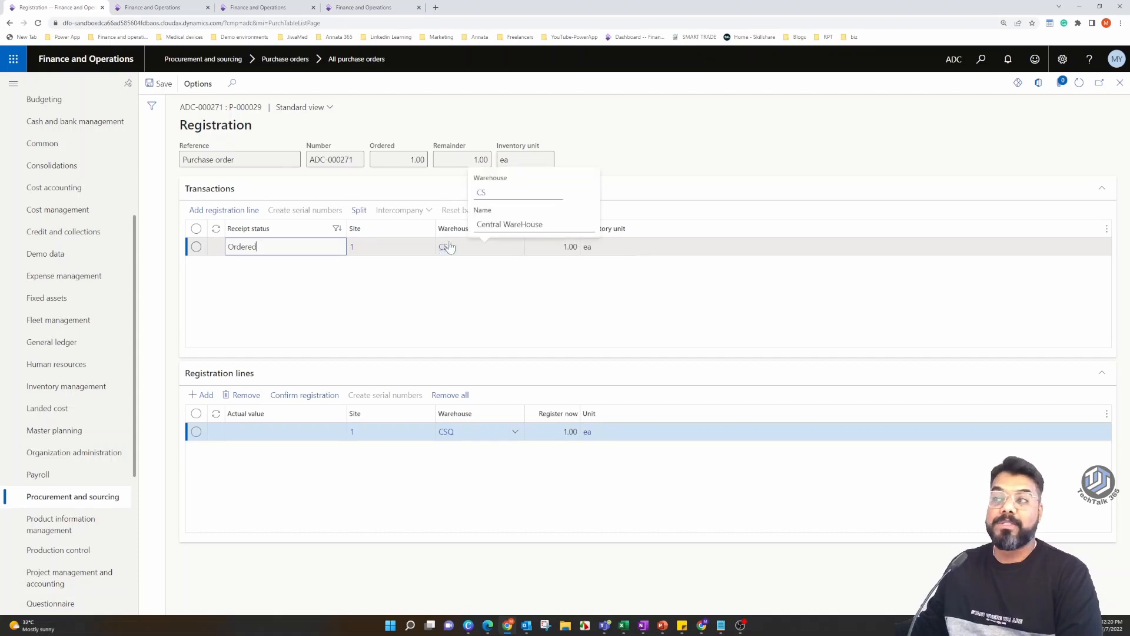
mouse_move(442, 253)
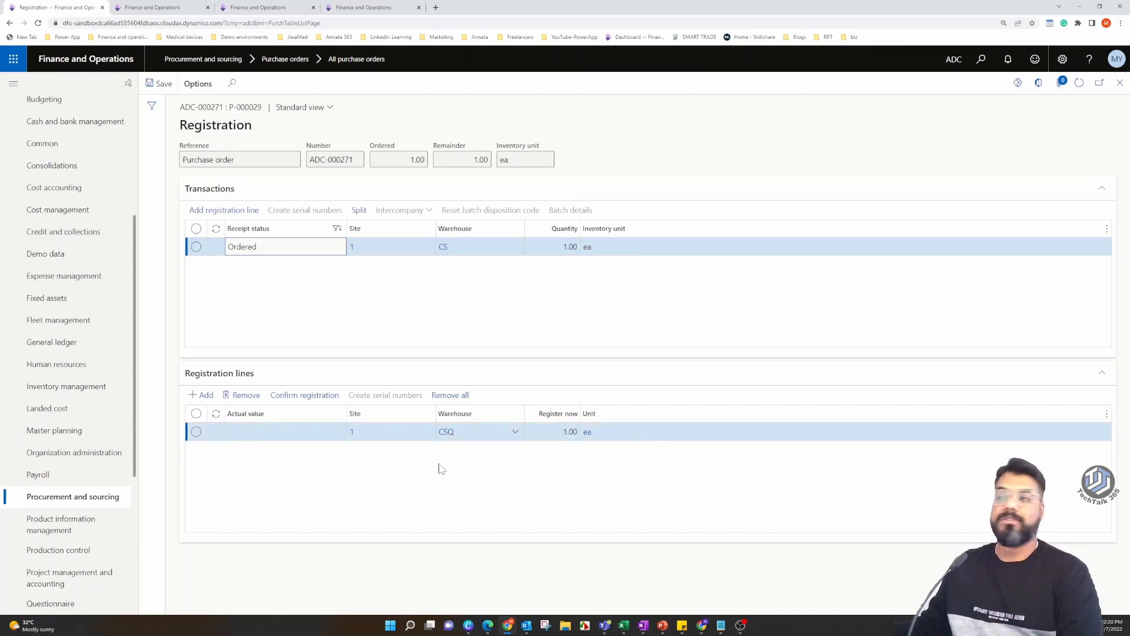
click(246, 395)
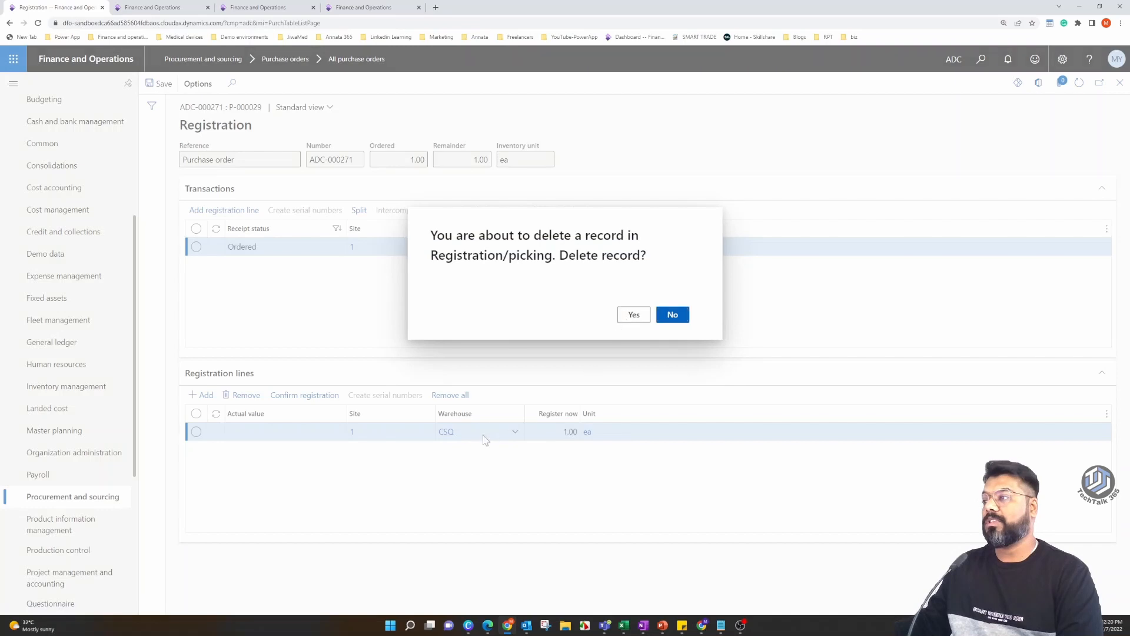
key(Return)
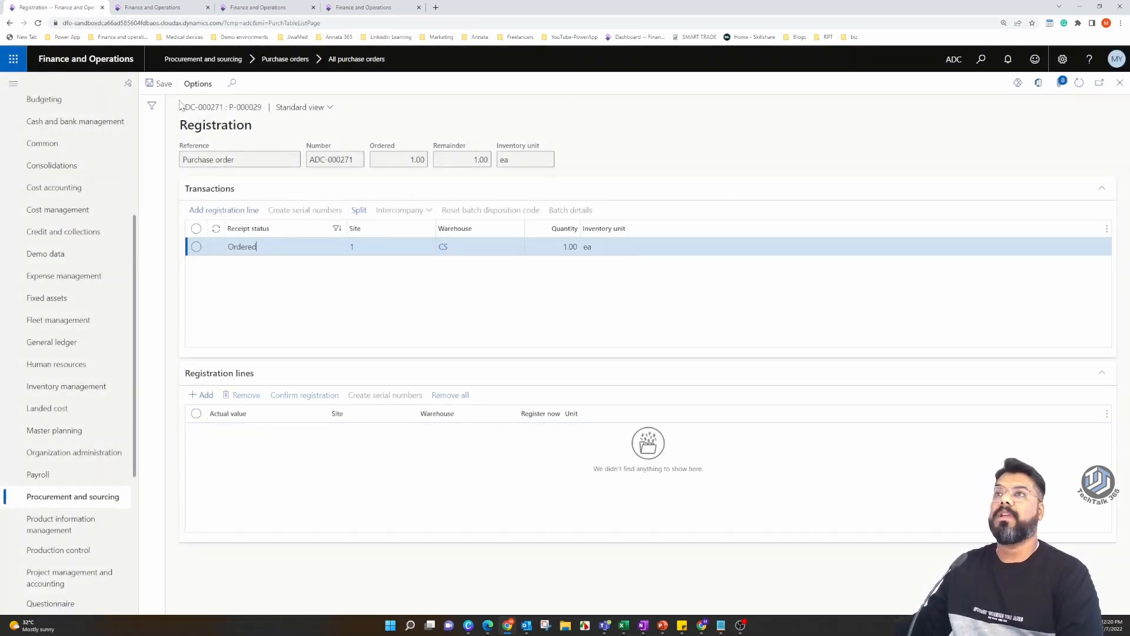
- Start new sessions in the other browser tabs where they have expired, and return to the dashboard tab
key(ctrl+Tab)
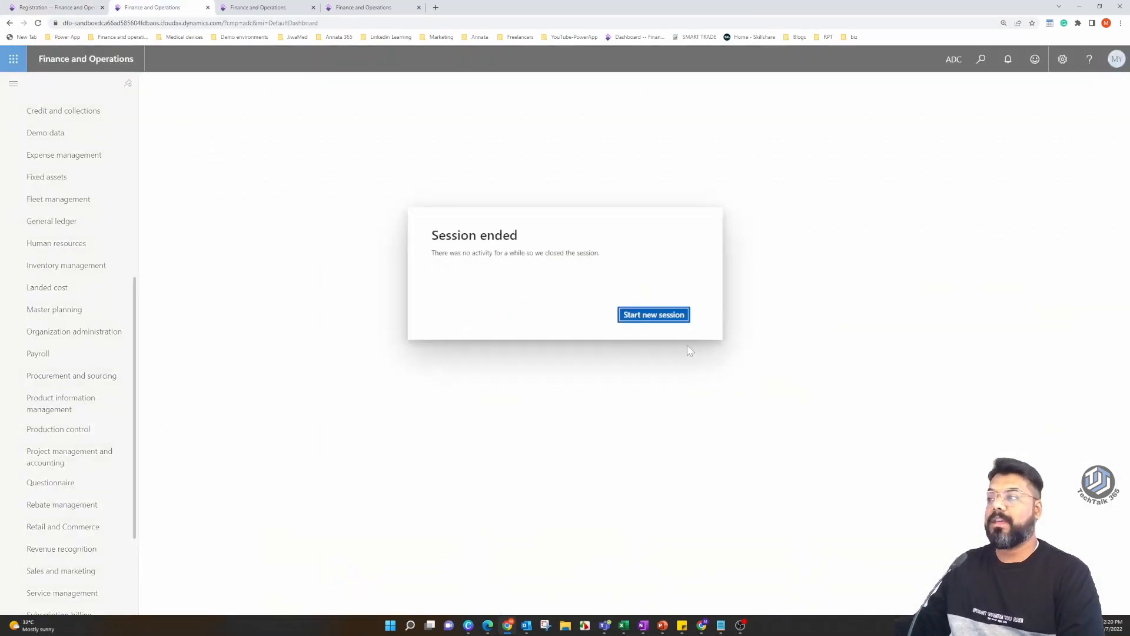
click(669, 316)
click(276, 8)
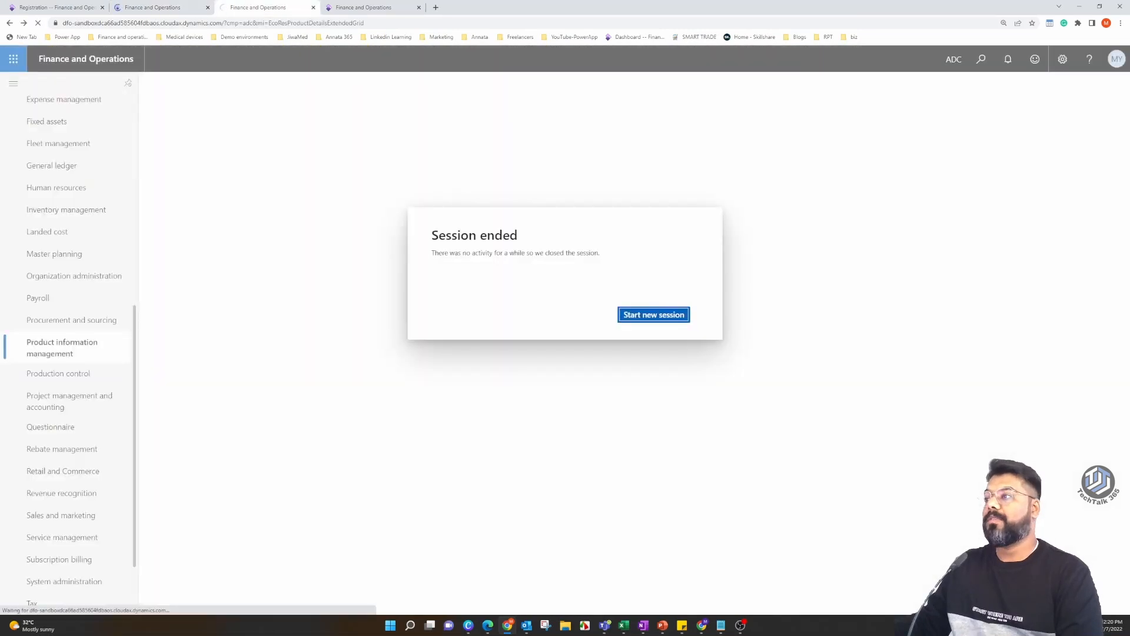
key(ctrl+Tab)
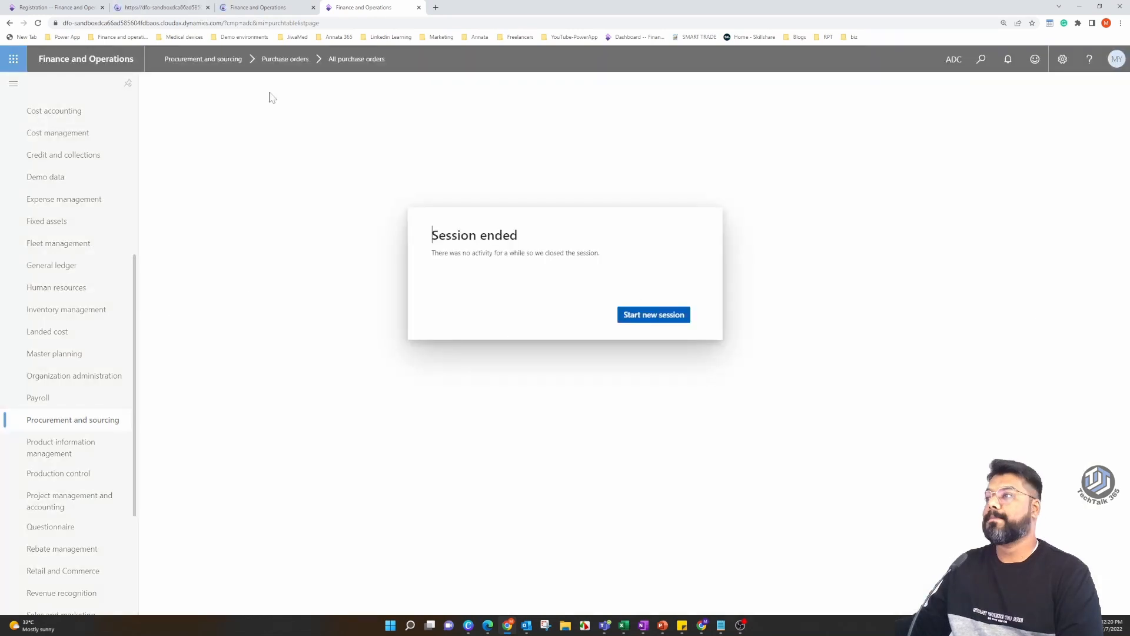
click(172, 9)
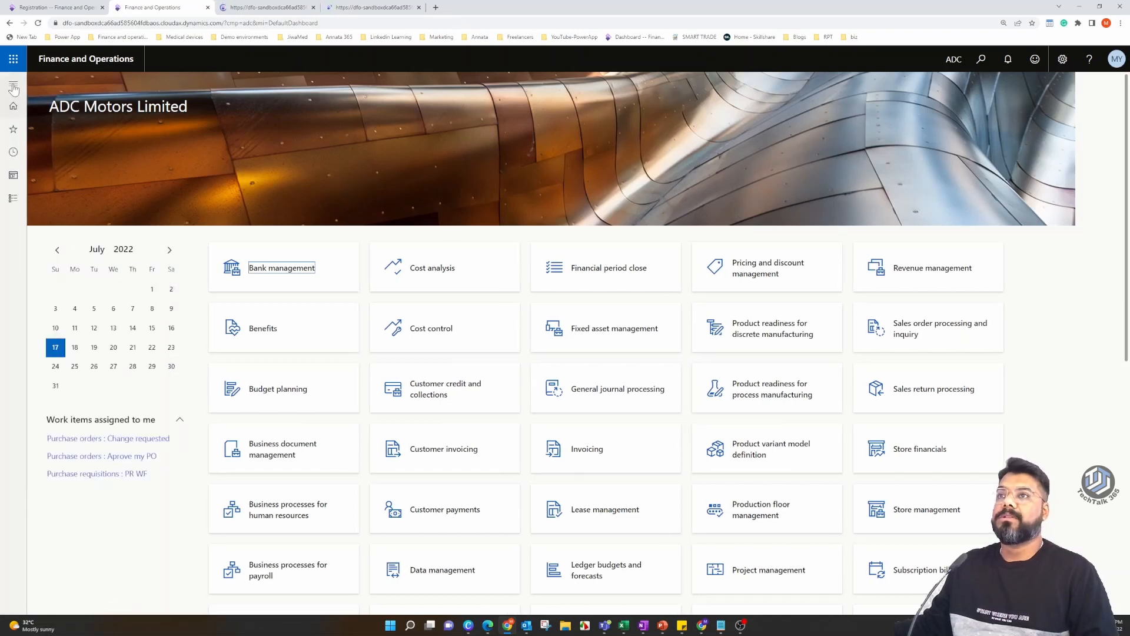
- Open the Warehouses setup under Inventory breakdown in Inventory management
click(13, 85)
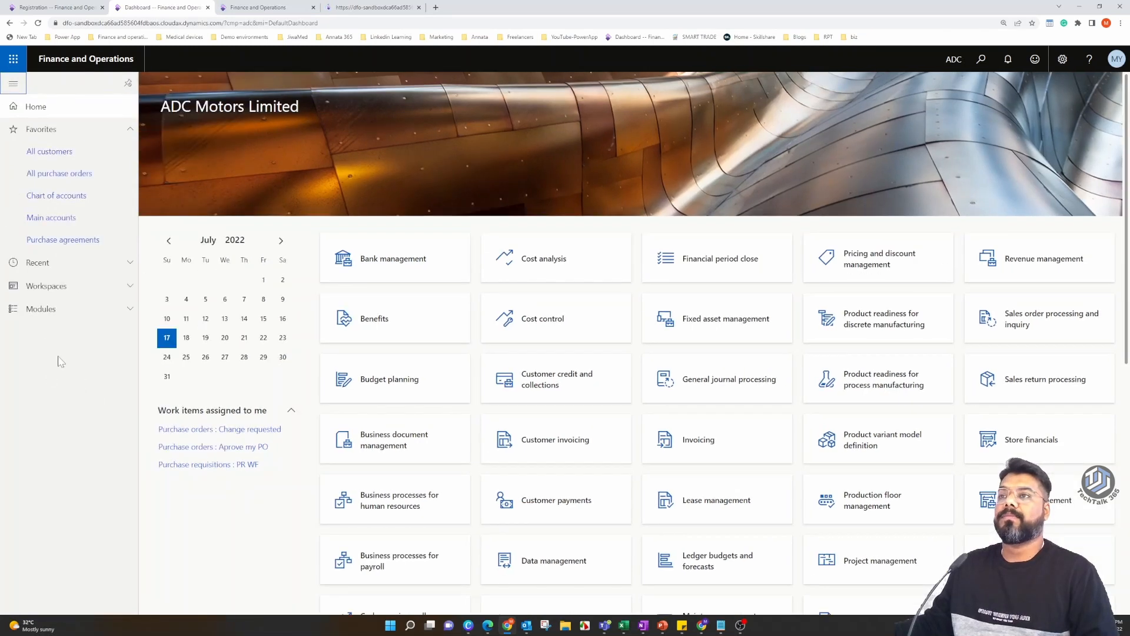
click(130, 311)
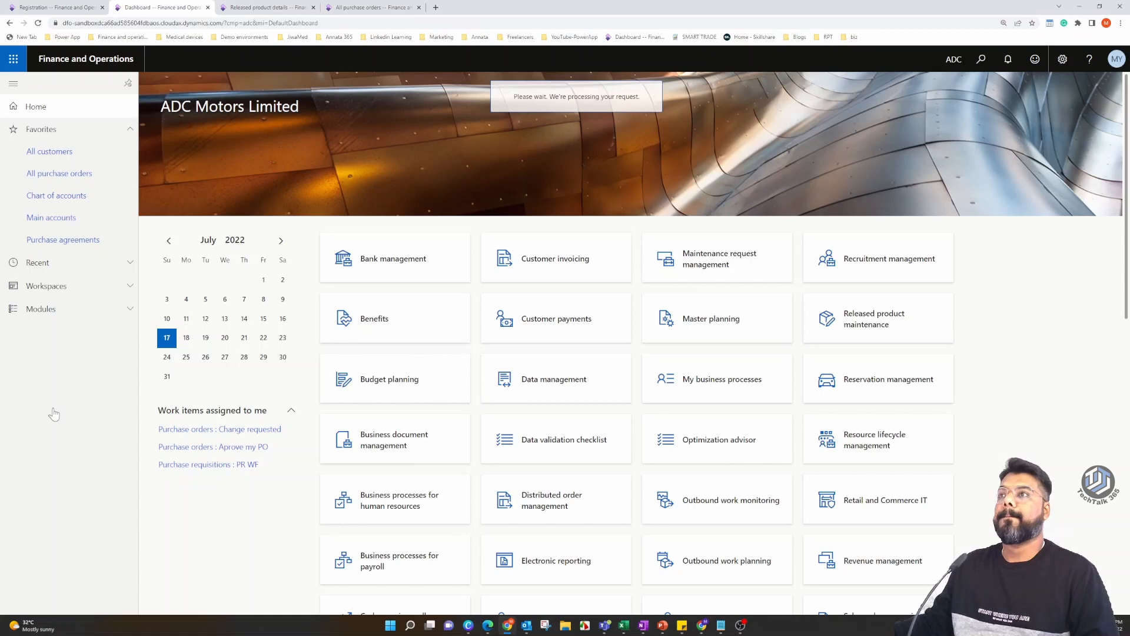
scroll(89, 371, down, 3)
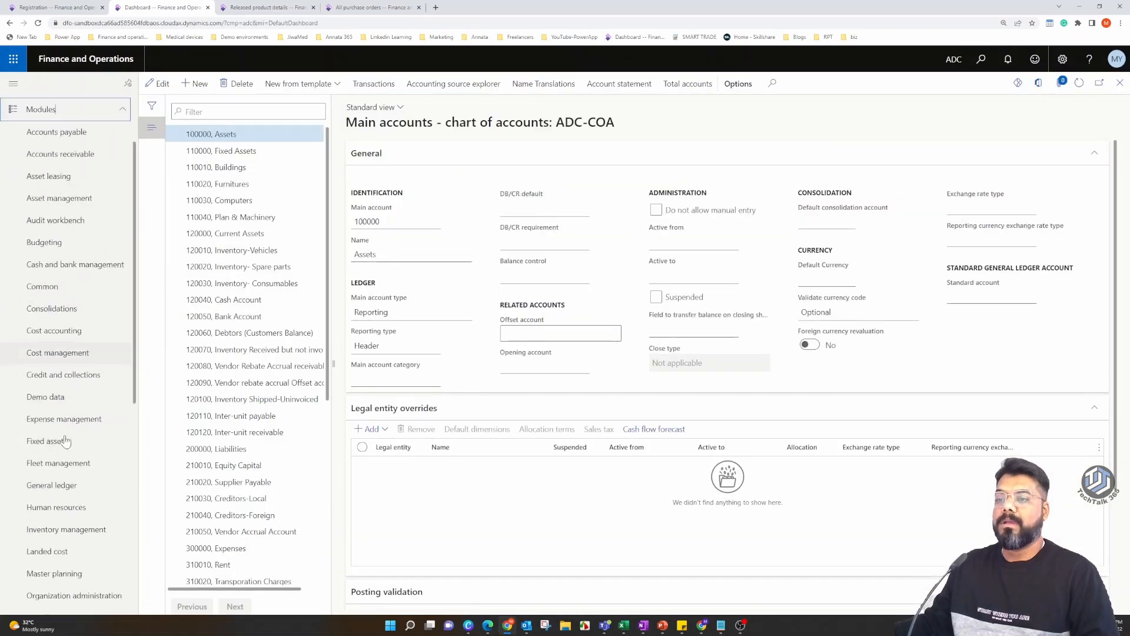
scroll(82, 524, down, 3)
scroll(82, 538, down, 1)
click(82, 537)
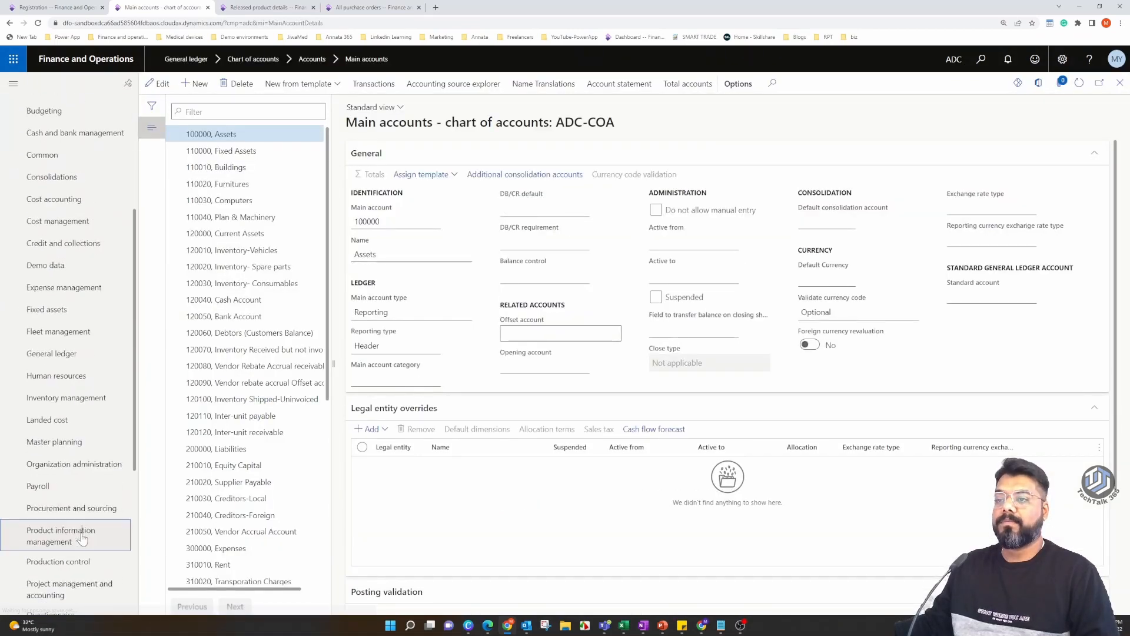
click(67, 399)
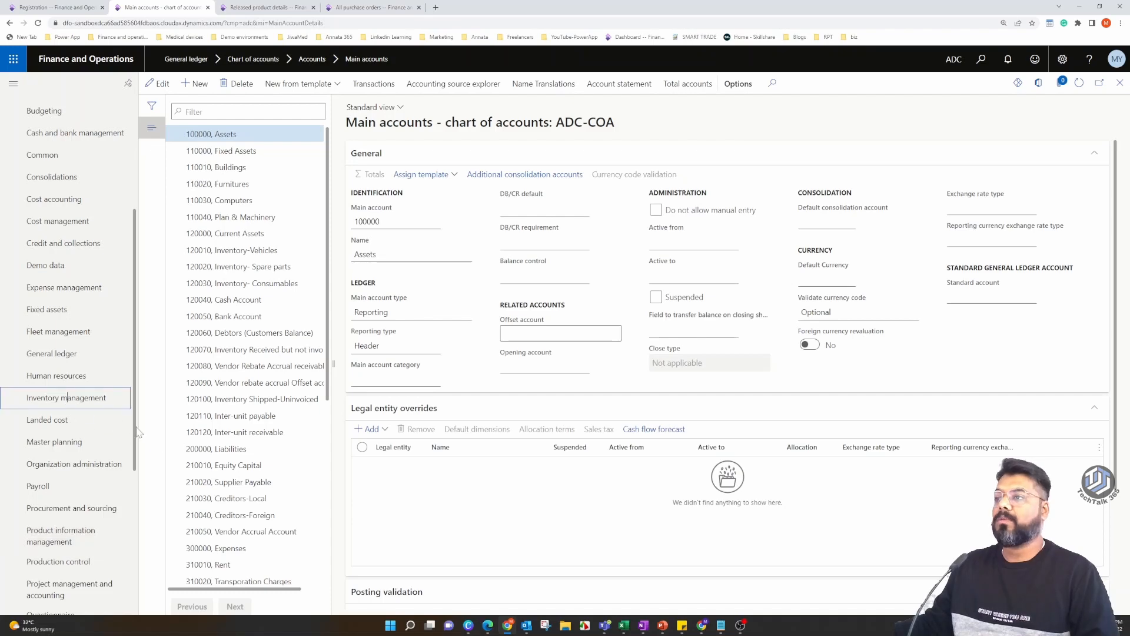
drag(476, 611, 801, 613)
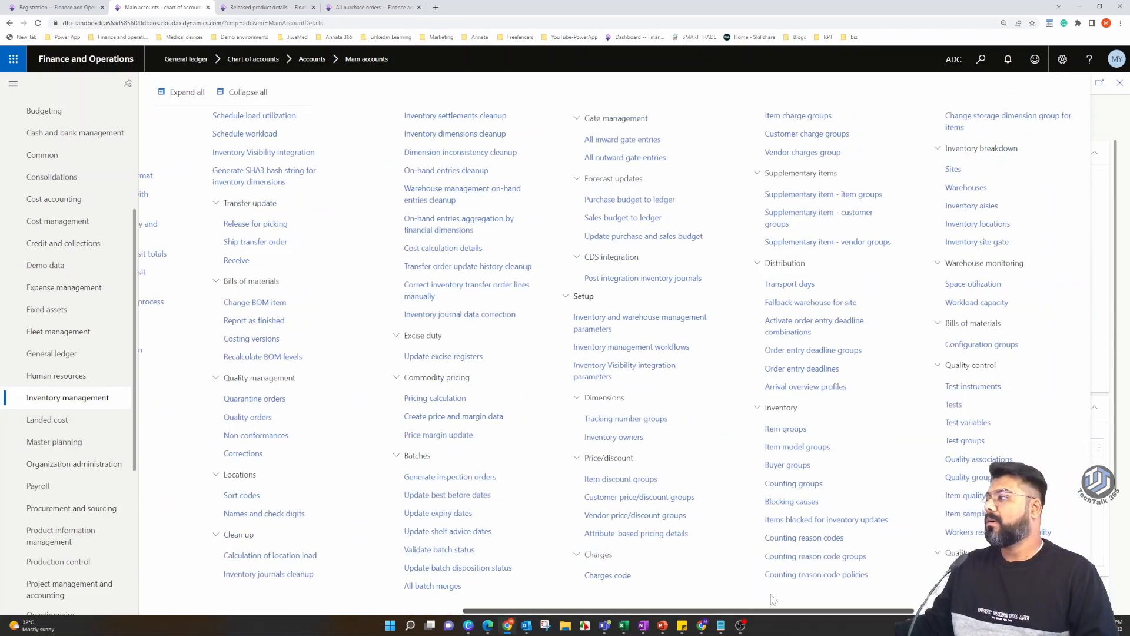
click(949, 204)
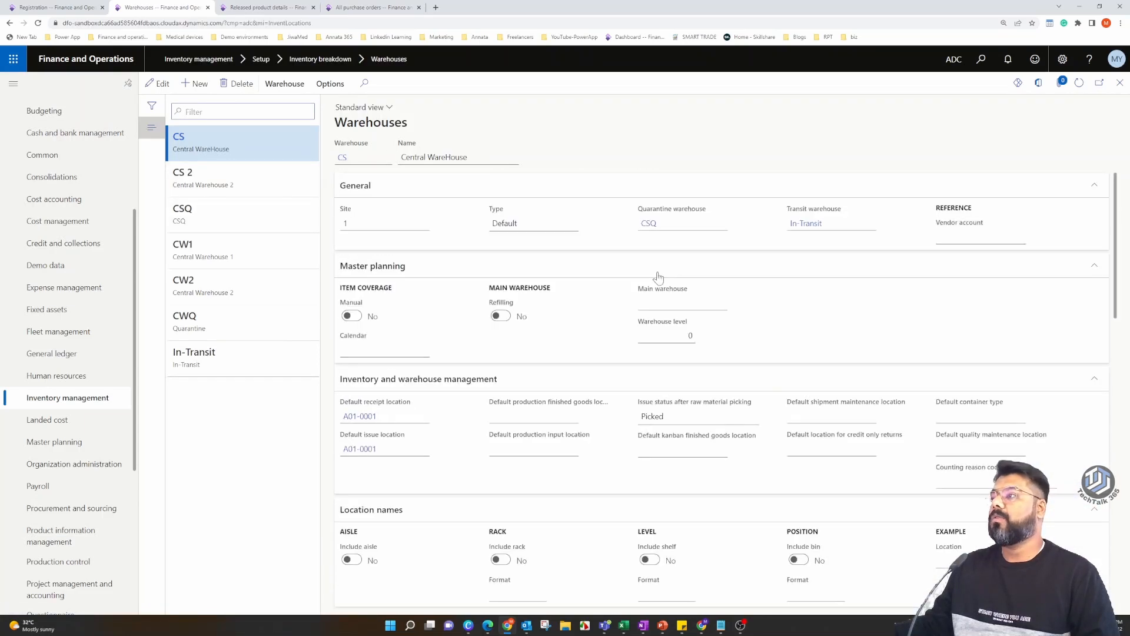
- Clear the quarantine warehouse of the CS Central WareHouse
click(165, 87)
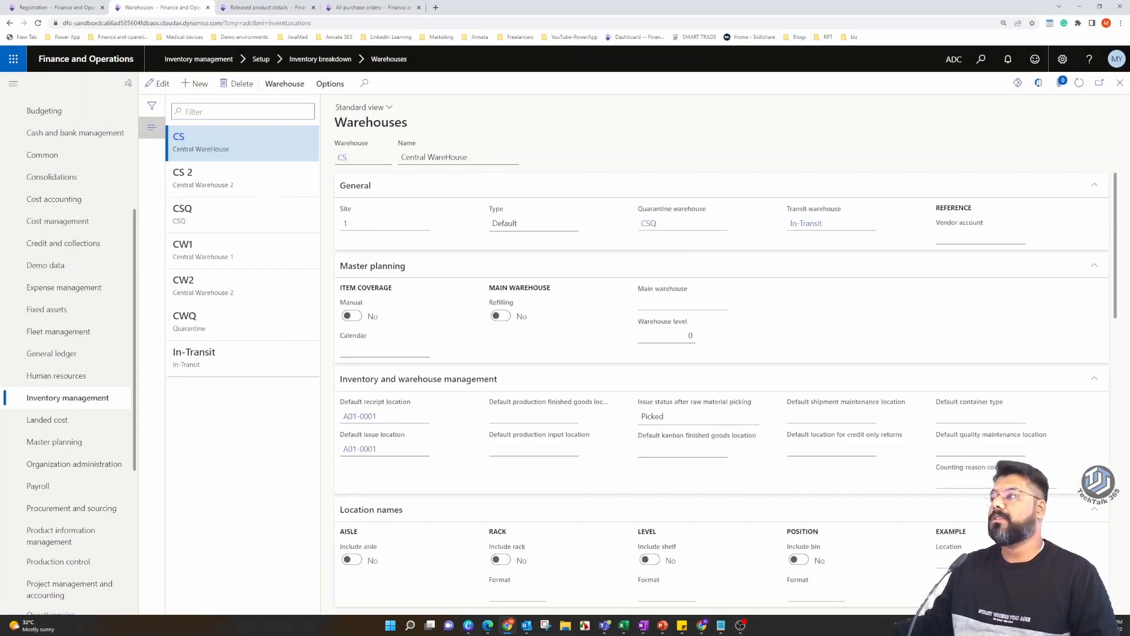
key(BackSpace)
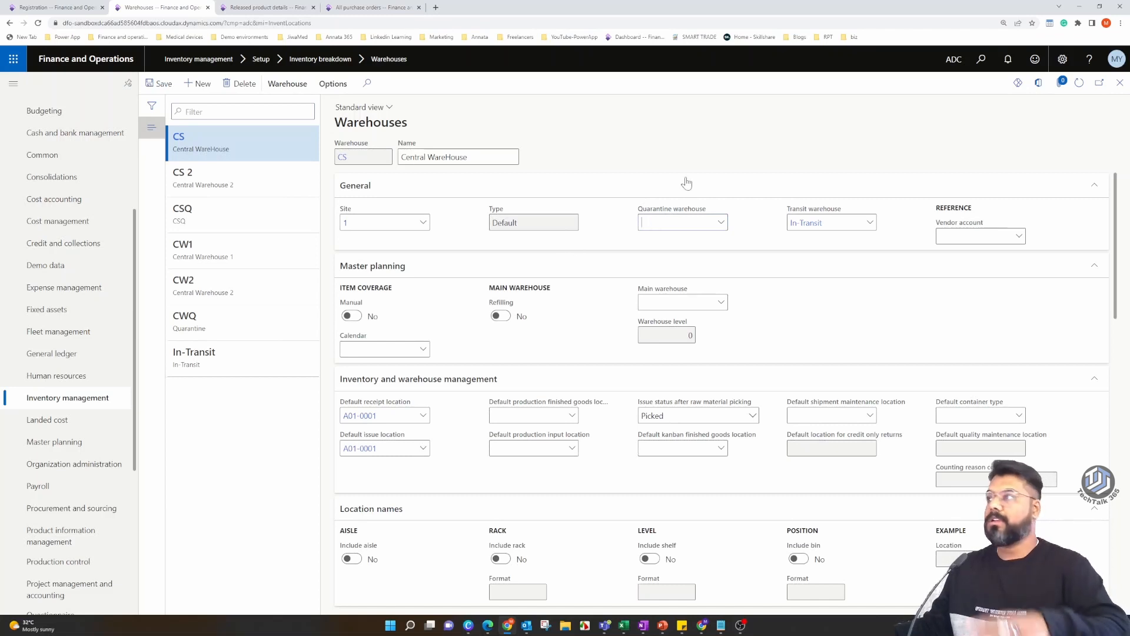
scroll(694, 270, down, 6)
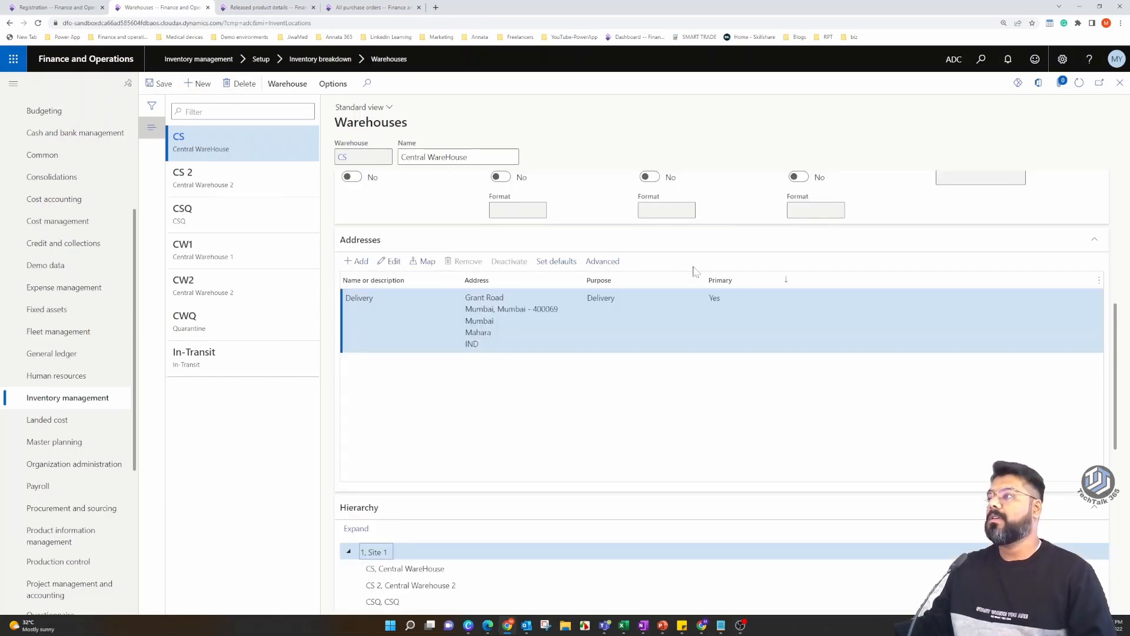
scroll(786, 501, up, 4)
scroll(698, 351, up, 3)
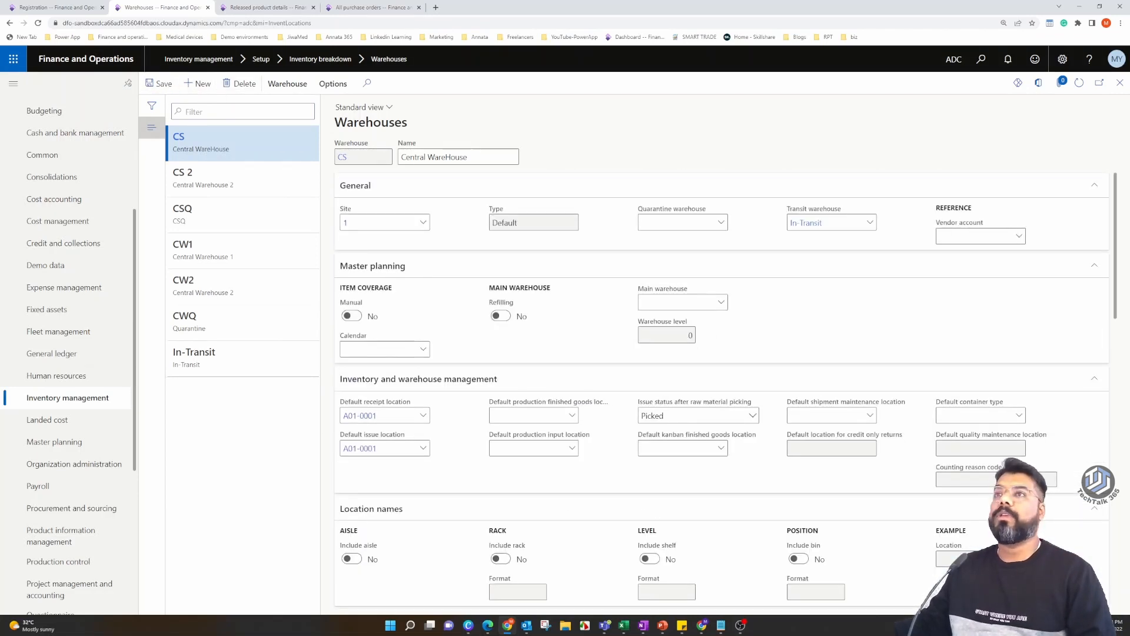
- Try to add a registration line for the ordered Brake Pad while CS has no quarantine warehouse
click(83, 7)
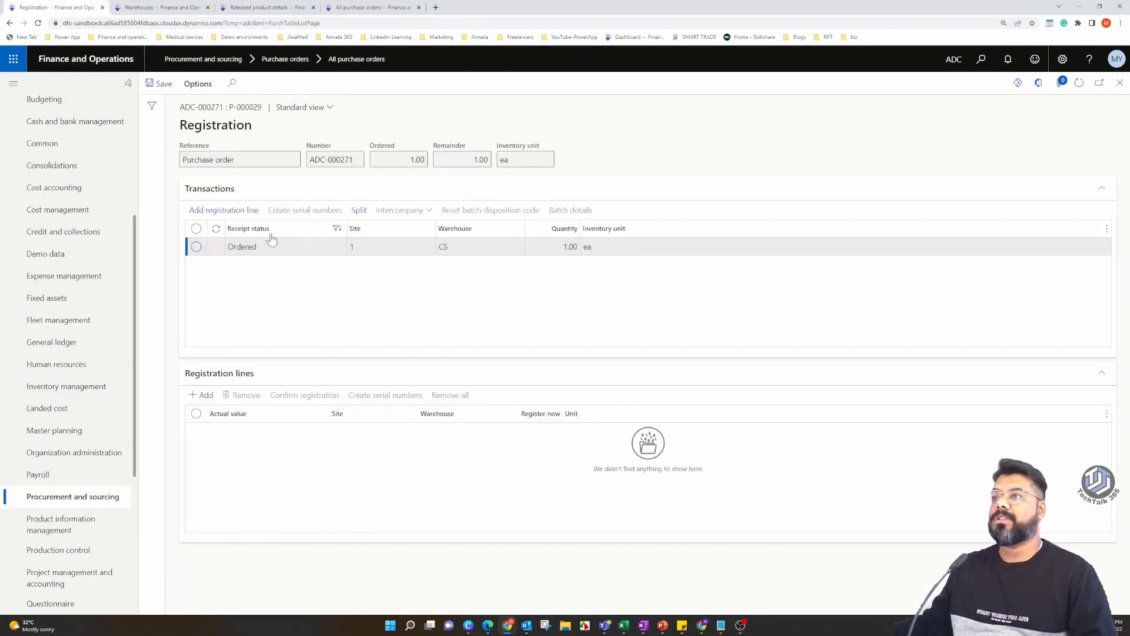
click(228, 210)
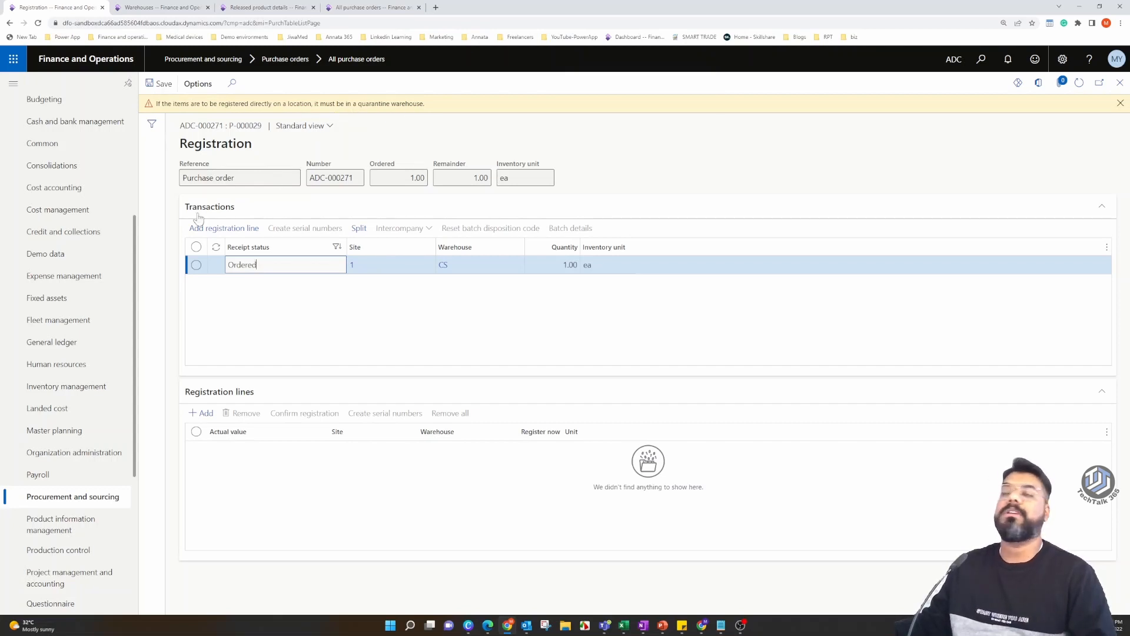
- Set the quarantine warehouse of the CS Central WareHouse back to CSQ
key(ctrl+Tab)
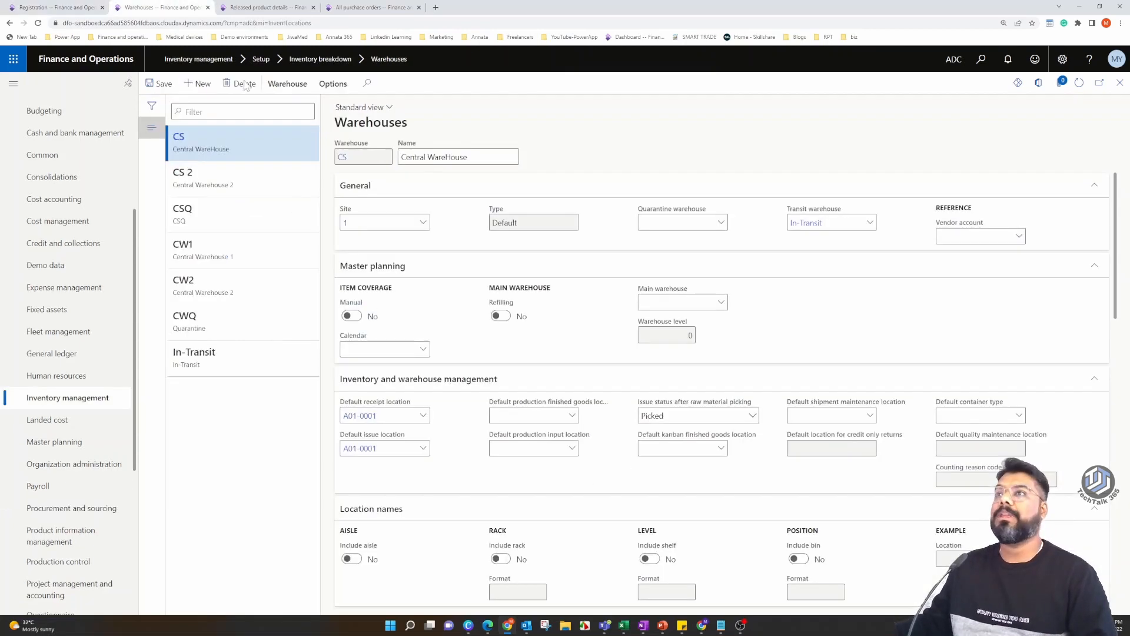
click(723, 223)
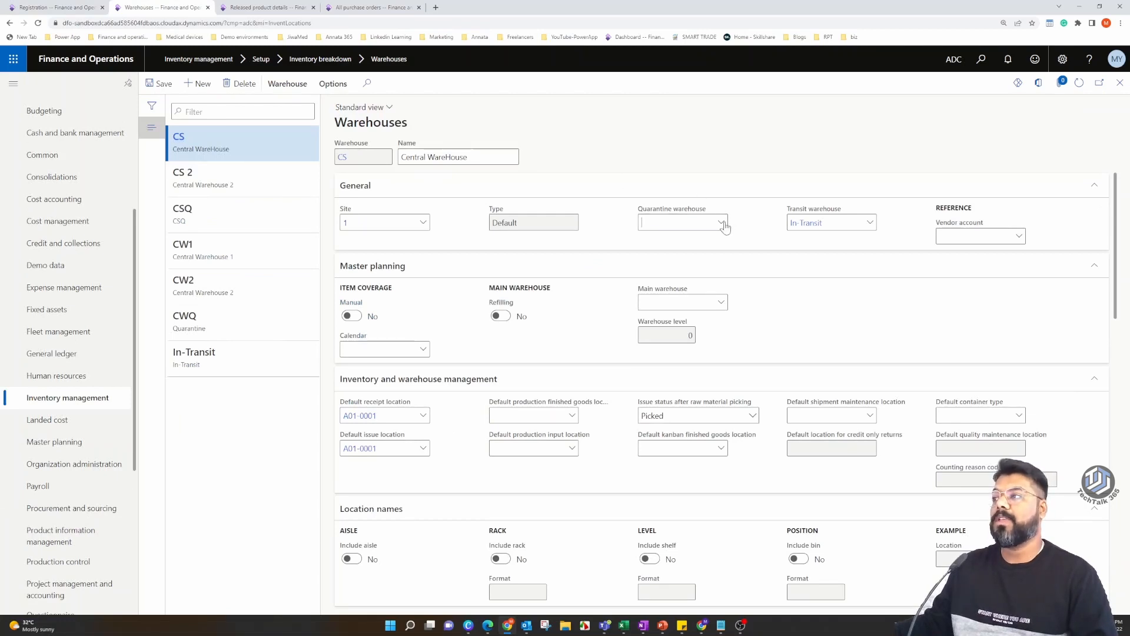
click(692, 259)
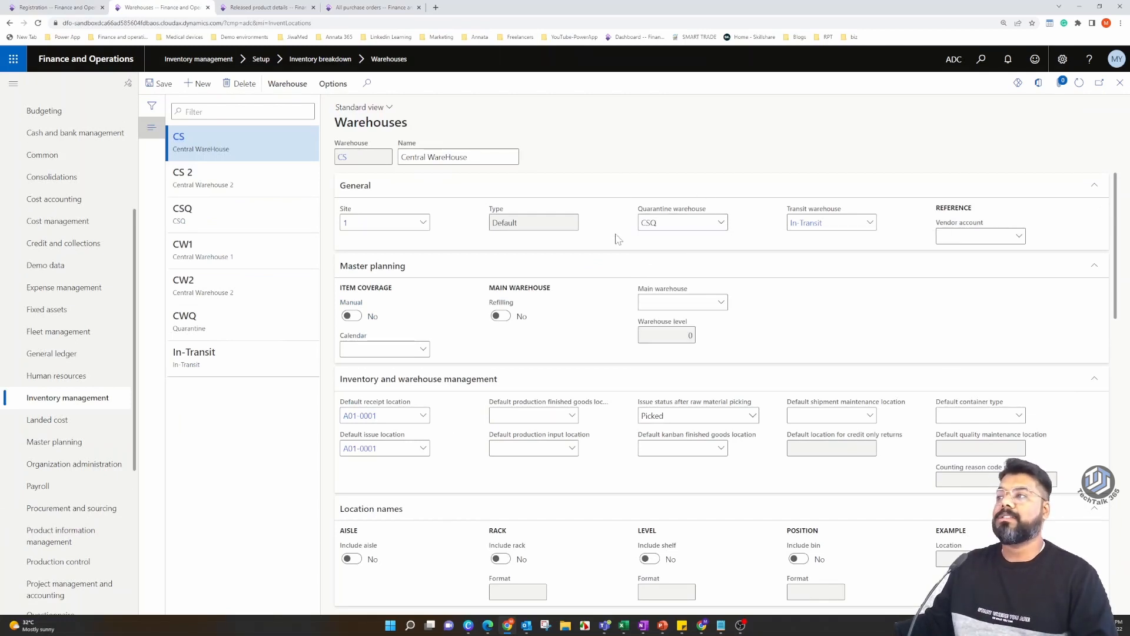
- Add a registration line for the ordered Brake Pad in warehouse CS, dismiss the old warning and return to the purchase order
scroll(648, 295, down, 5)
key(ctrl+shift+Tab)
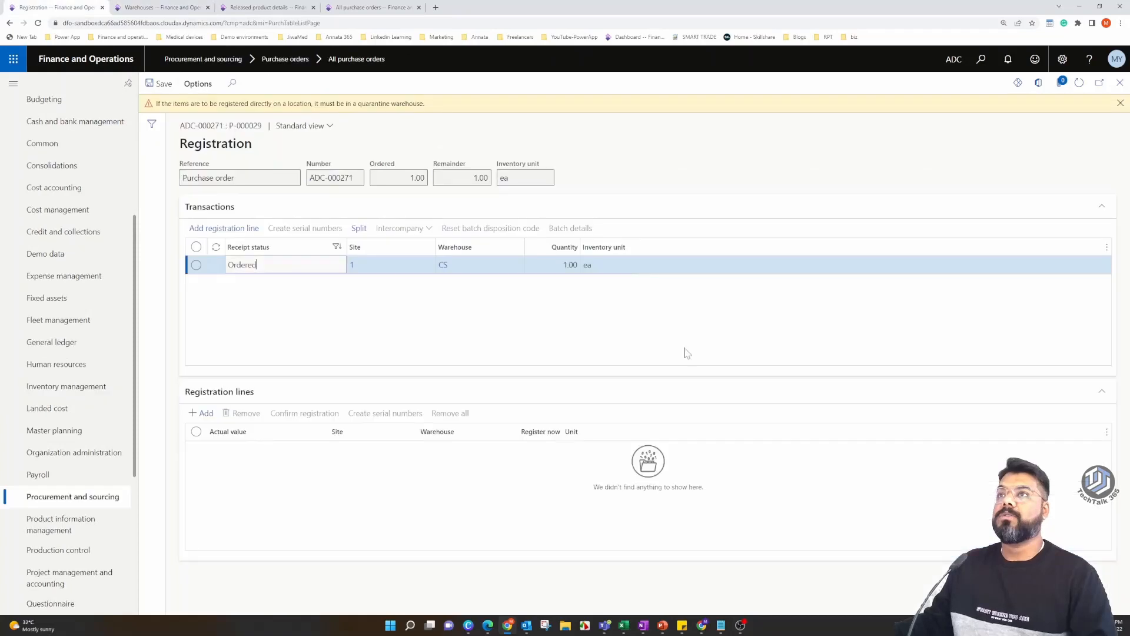
click(224, 228)
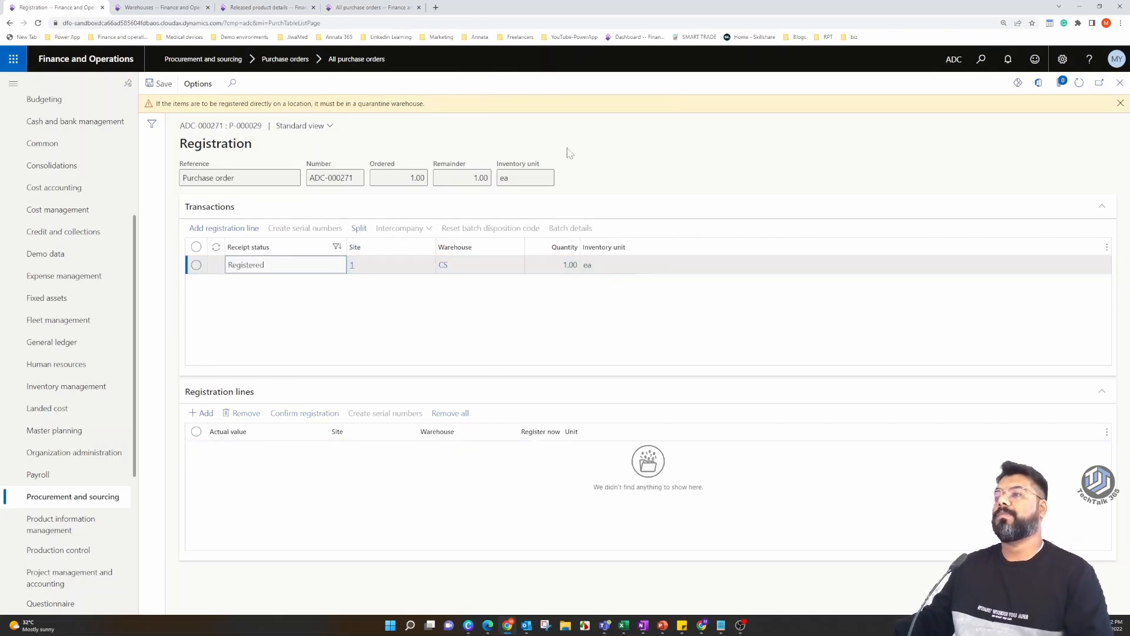
click(1120, 104)
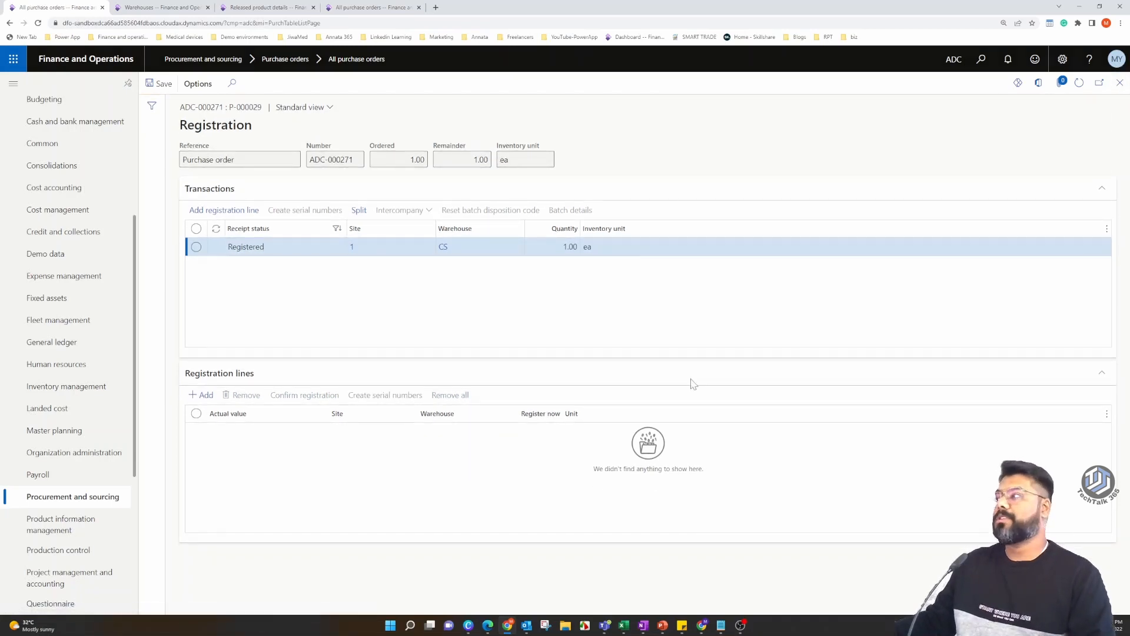
key(Escape)
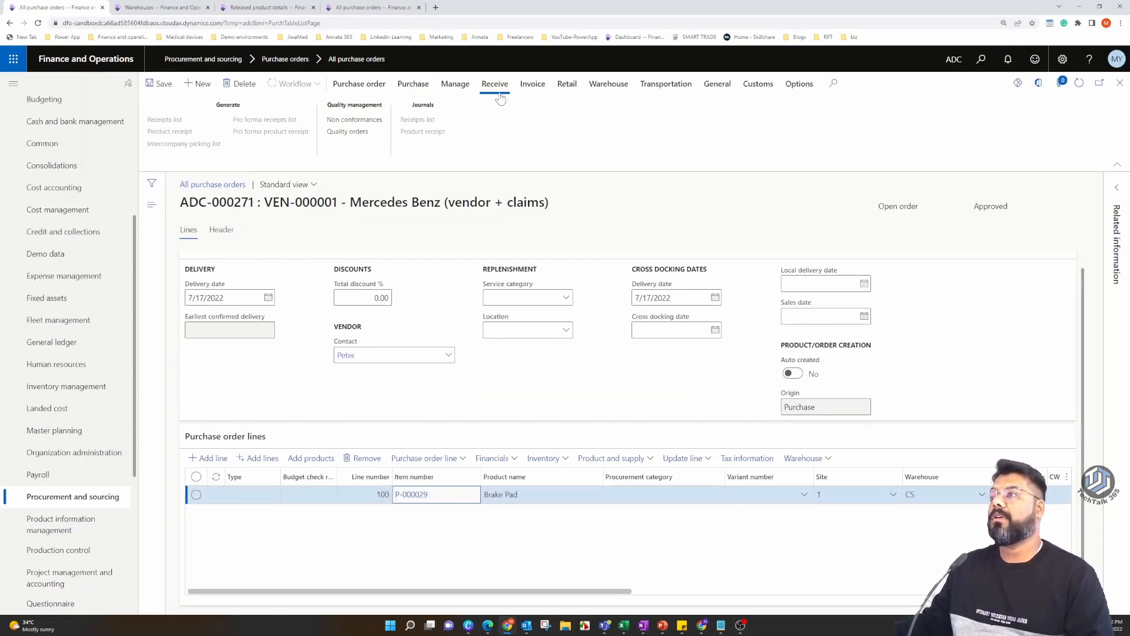
- Confirm the Brake Pad purchase order and post its product receipt, reusing the purchase order number as the product receipt number
click(418, 93)
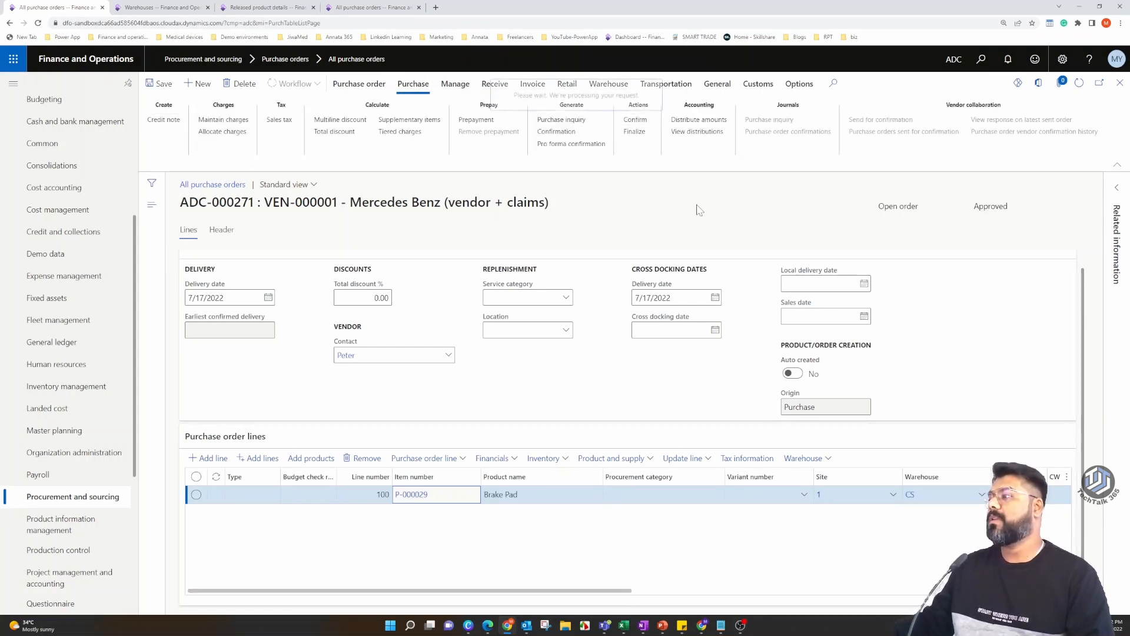
click(635, 119)
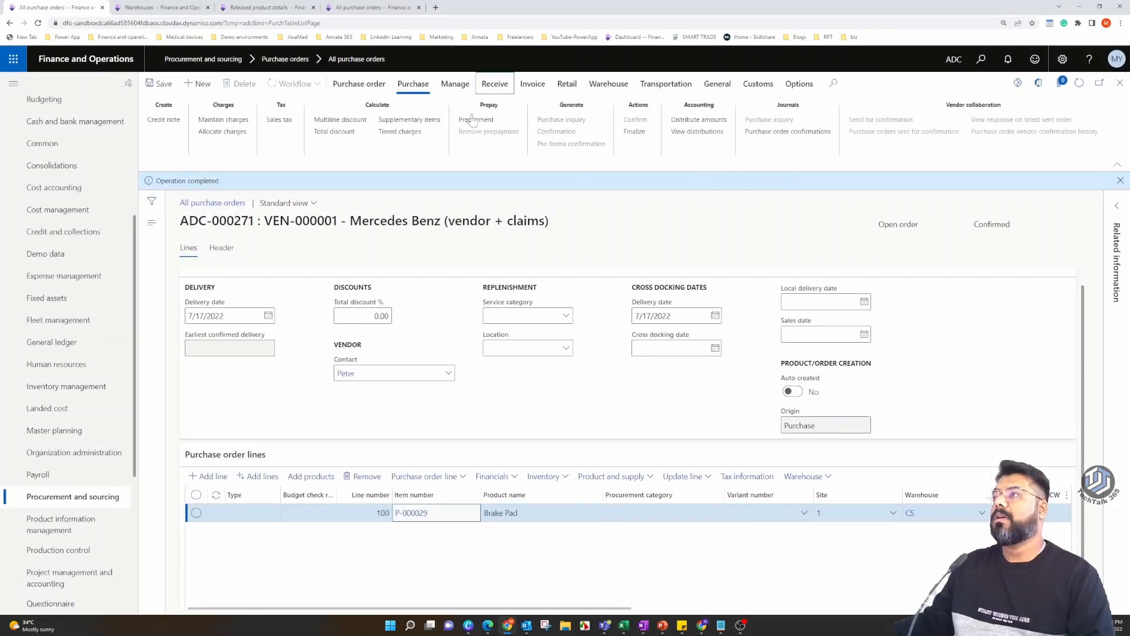
click(168, 133)
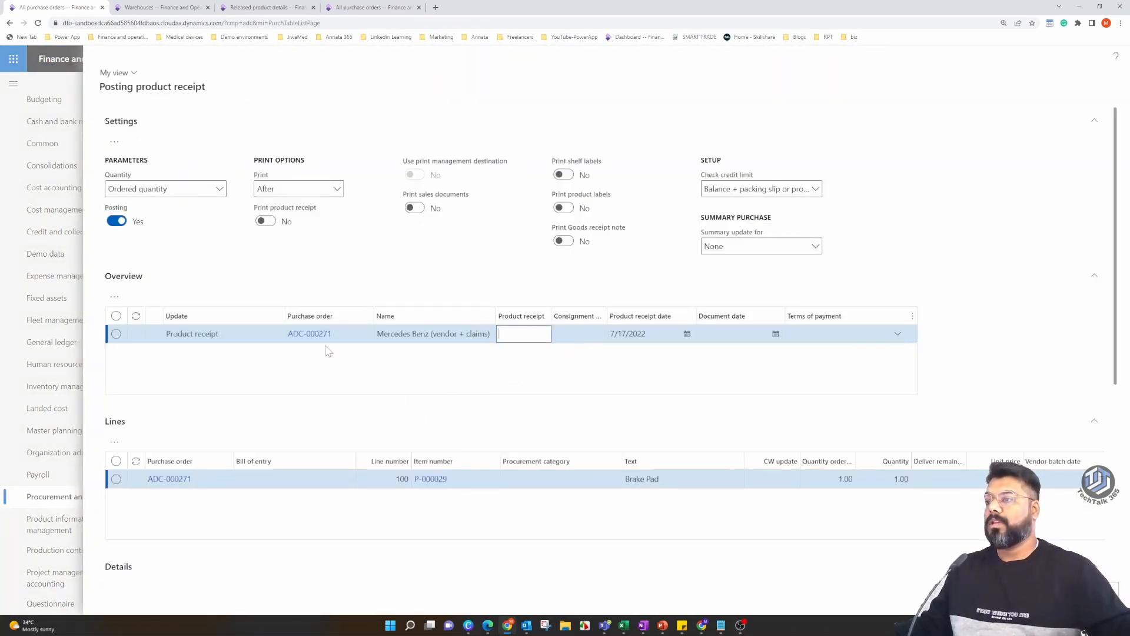
click(318, 334)
key(ctrl+c)
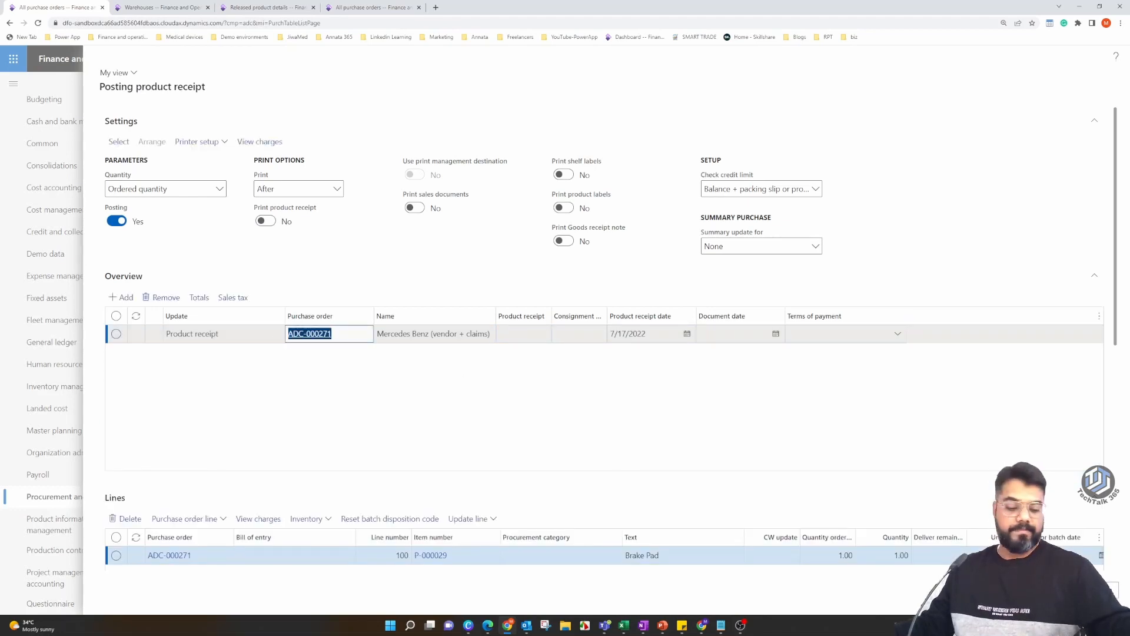
click(523, 333)
key(ctrl+v)
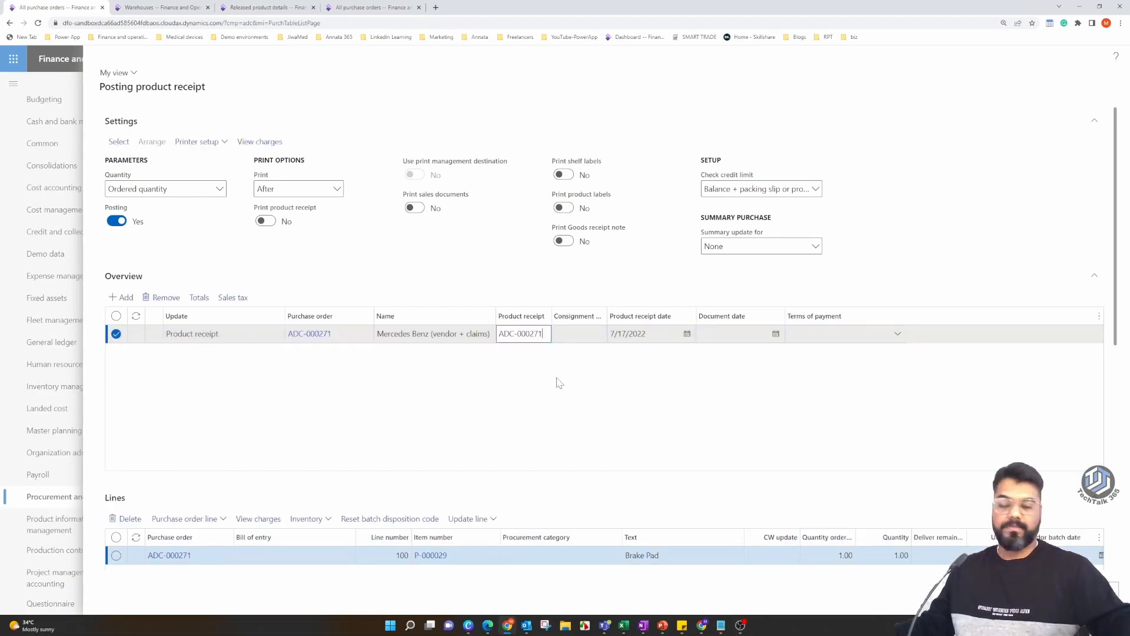
click(525, 389)
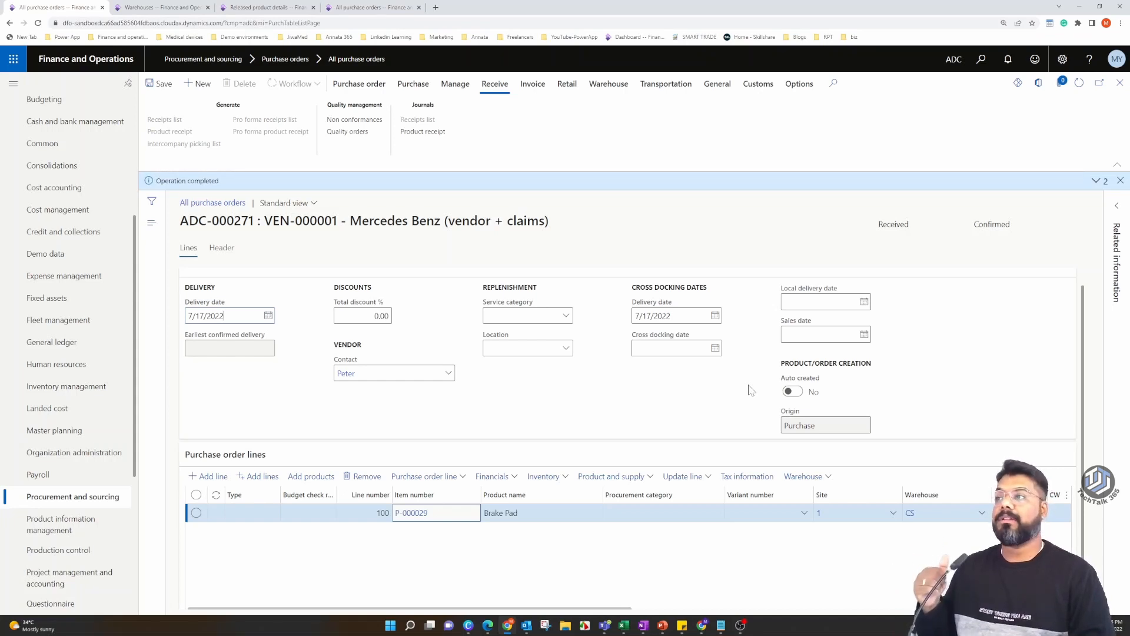
- View the on-hand inventory of the released product Brake Pad and check the physical inventory in quarantine warehouse CSQ
click(266, 7)
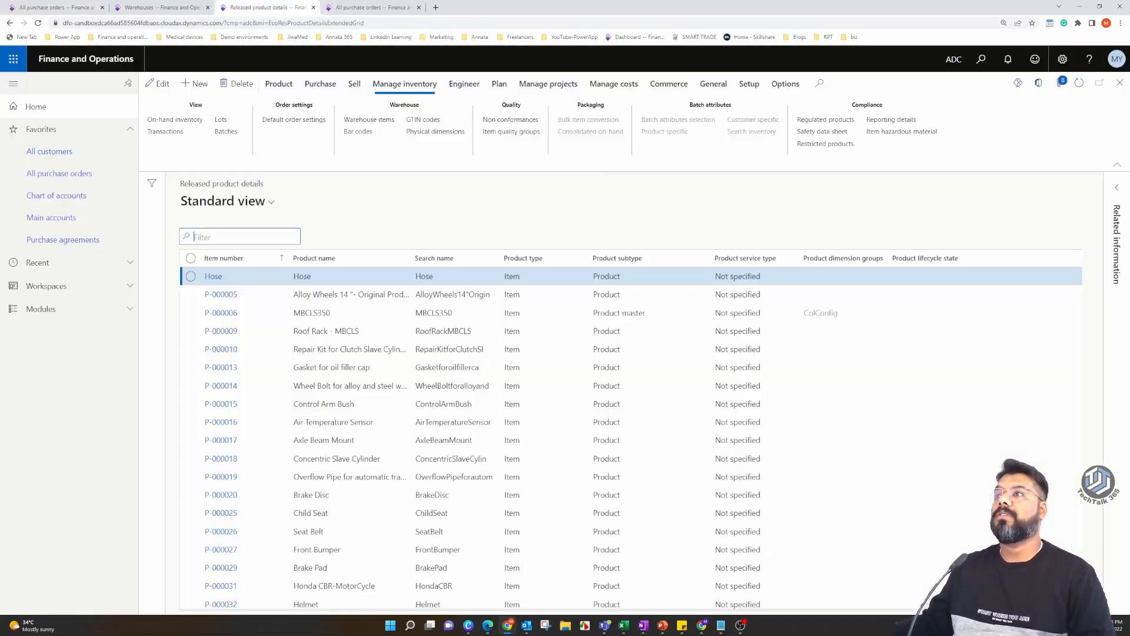
scroll(321, 458, down, 2)
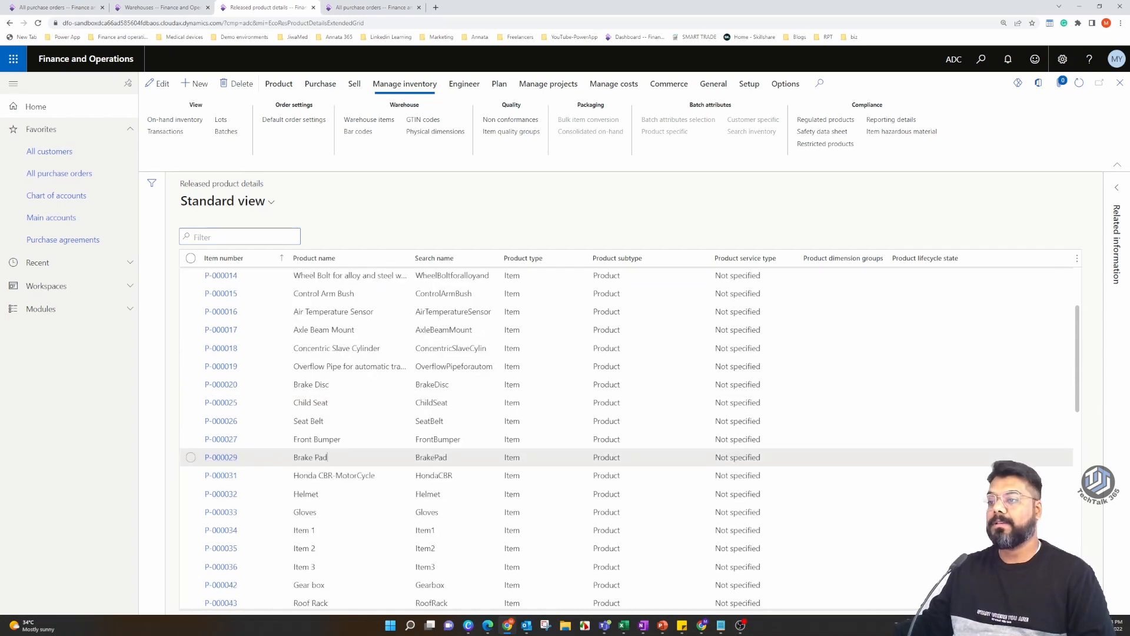
click(327, 458)
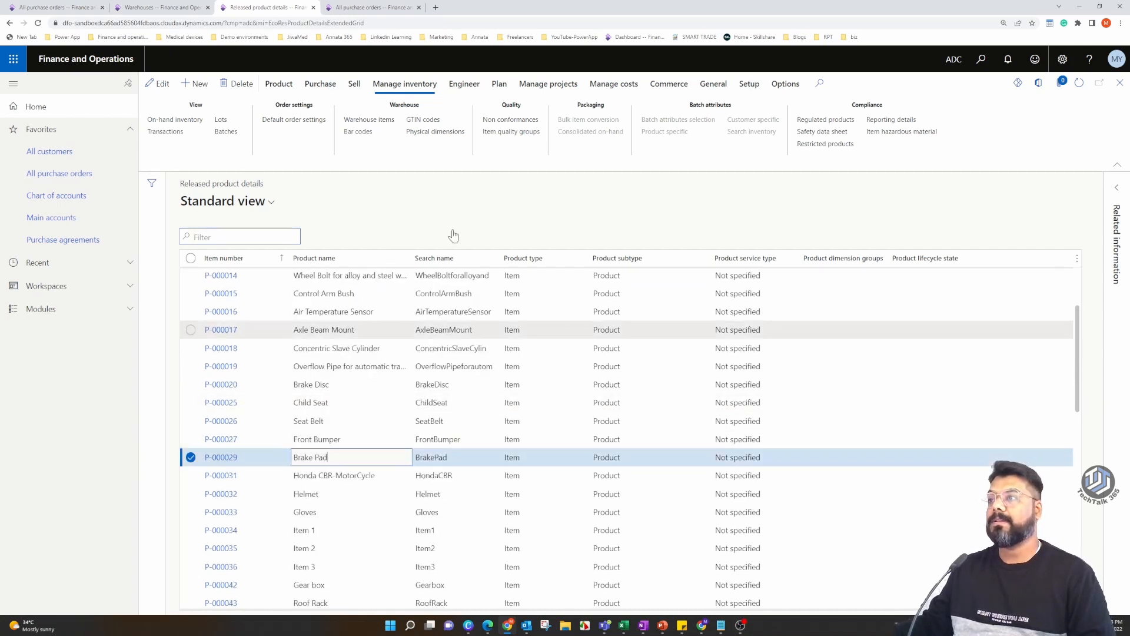
click(192, 122)
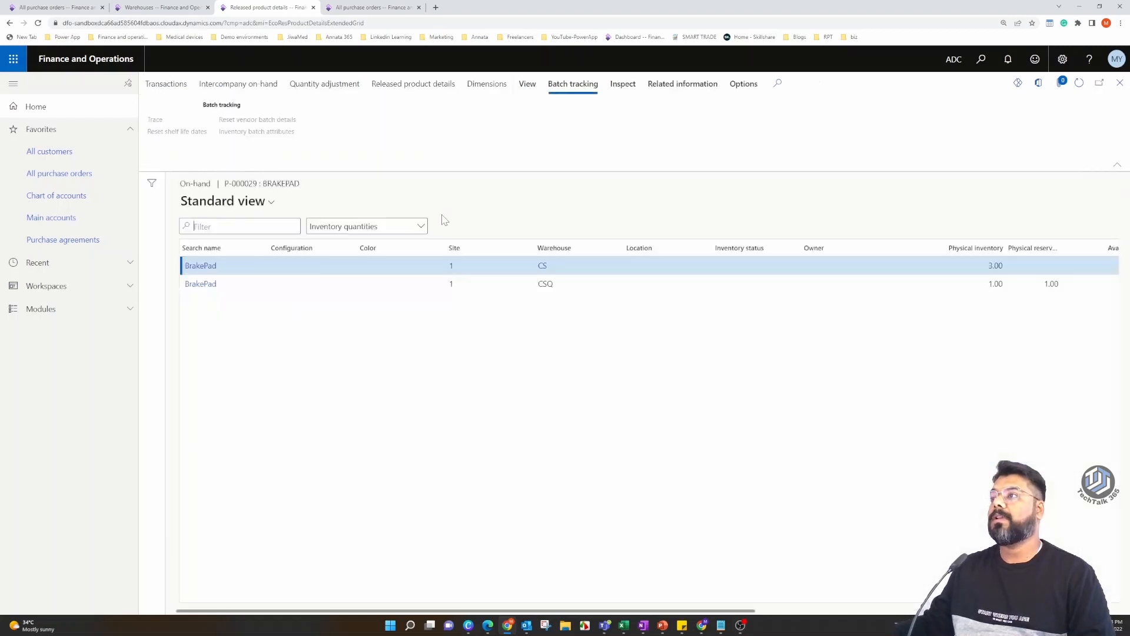
click(630, 288)
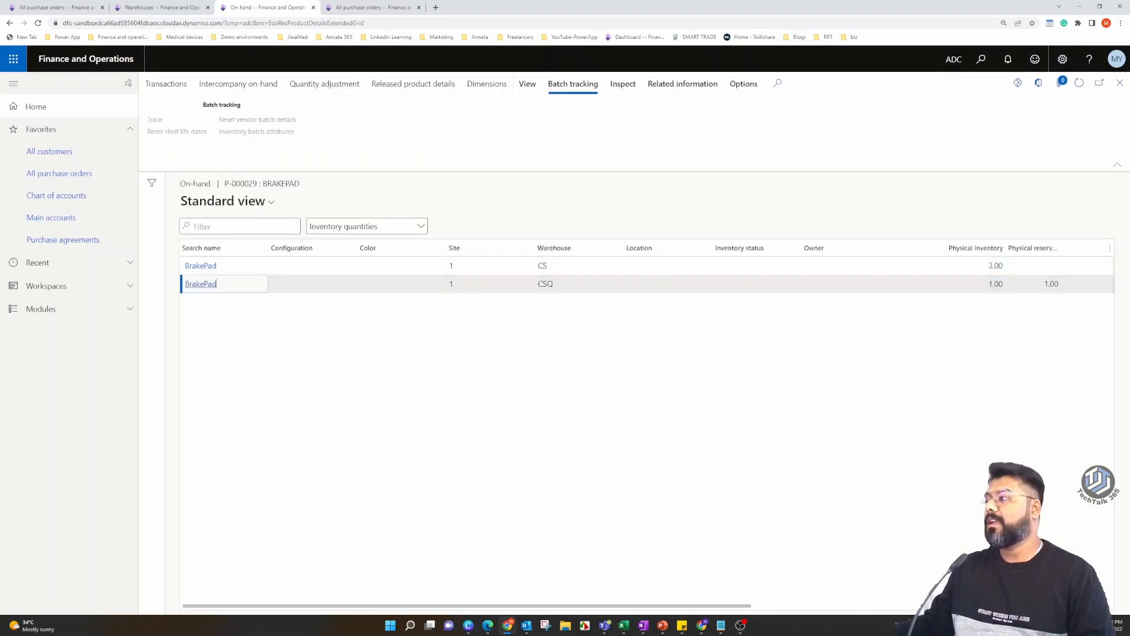
click(995, 283)
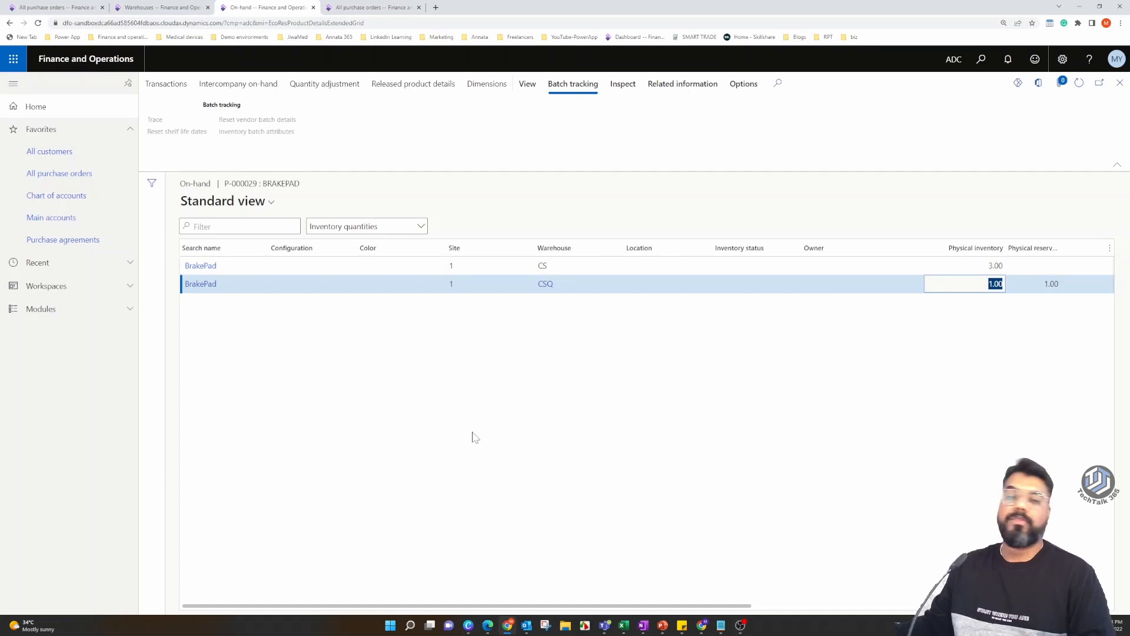
- Open the Quarantine orders list under Quality management in the periodic tasks of Inventory management
click(159, 8)
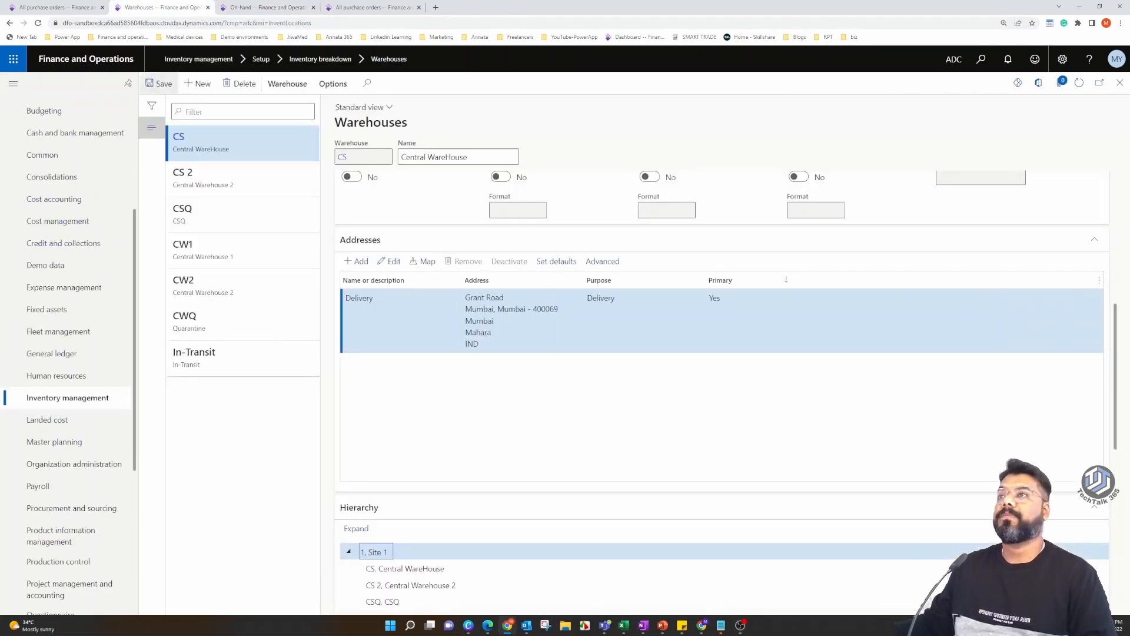
click(76, 8)
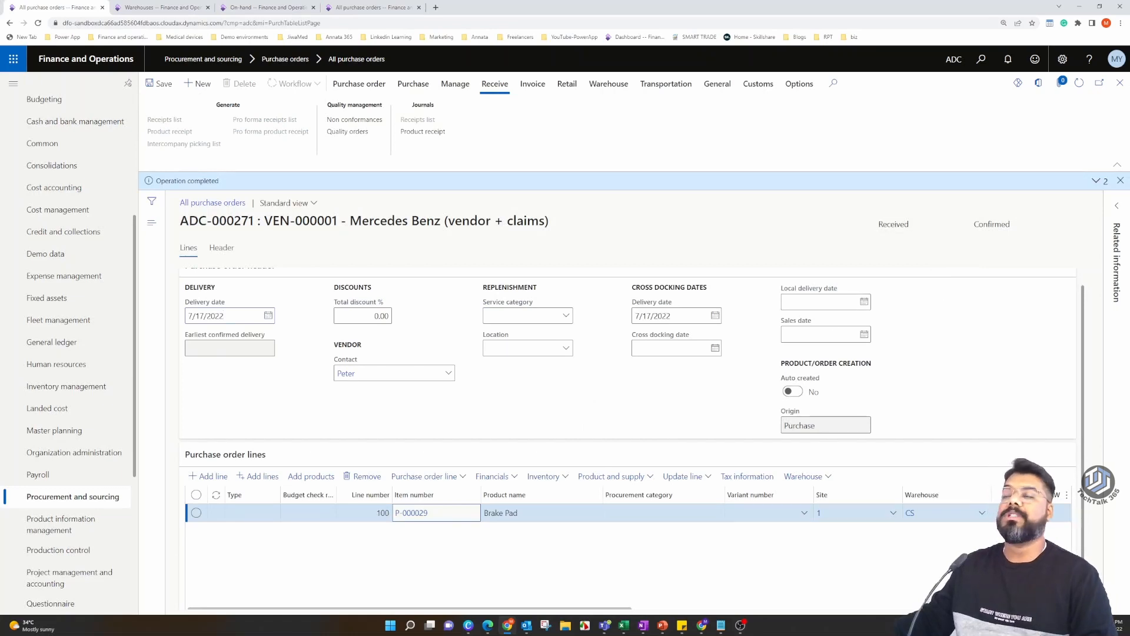
click(158, 9)
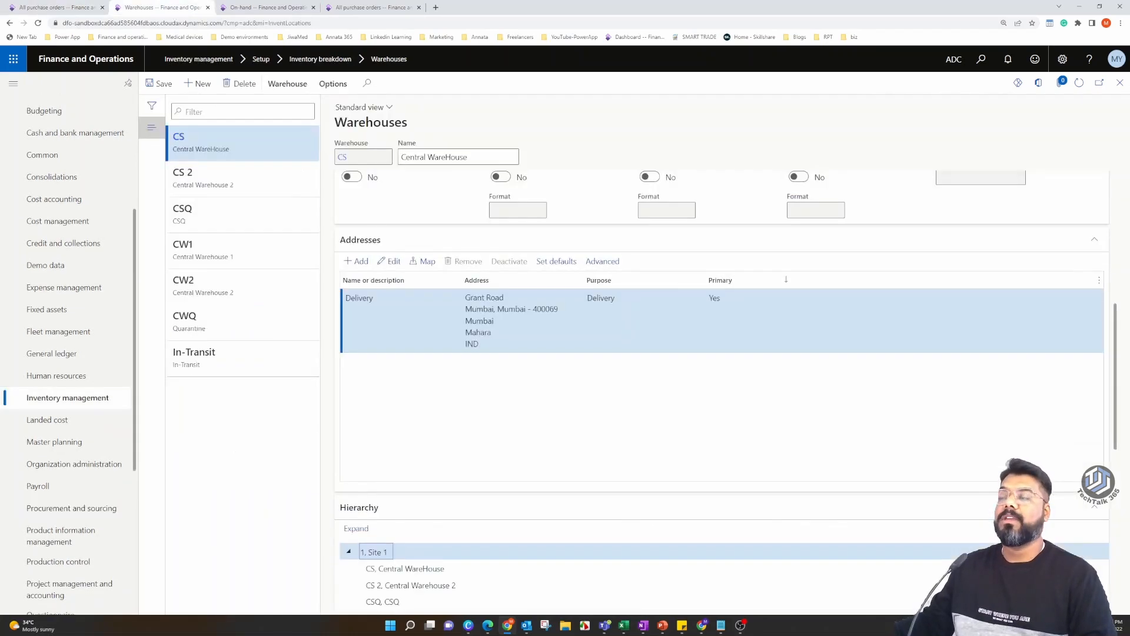
click(68, 399)
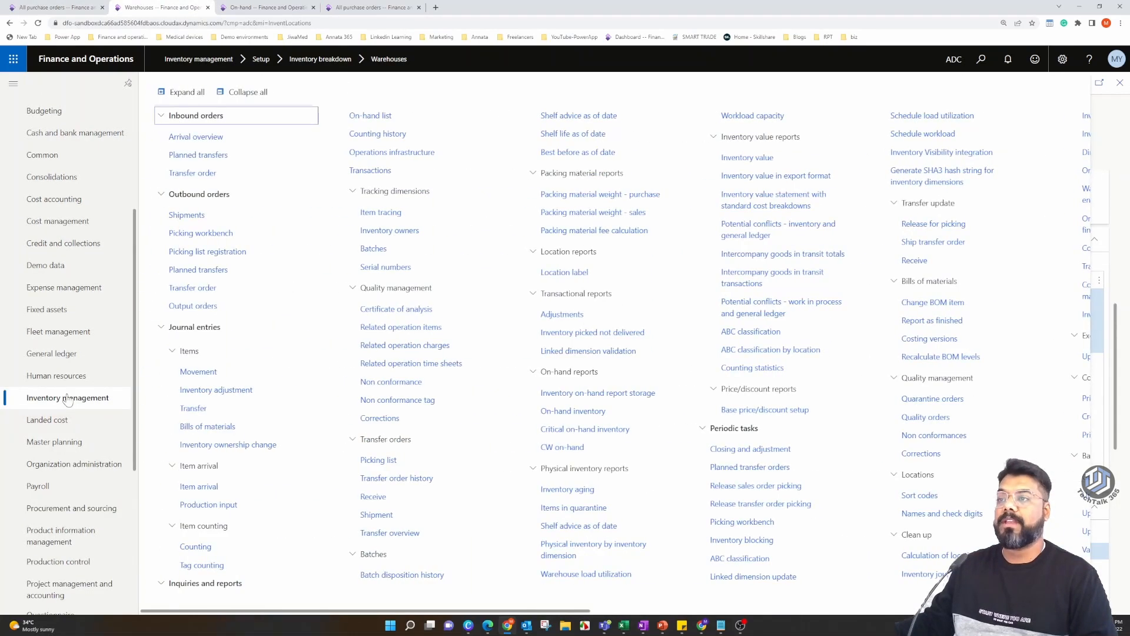
click(246, 94)
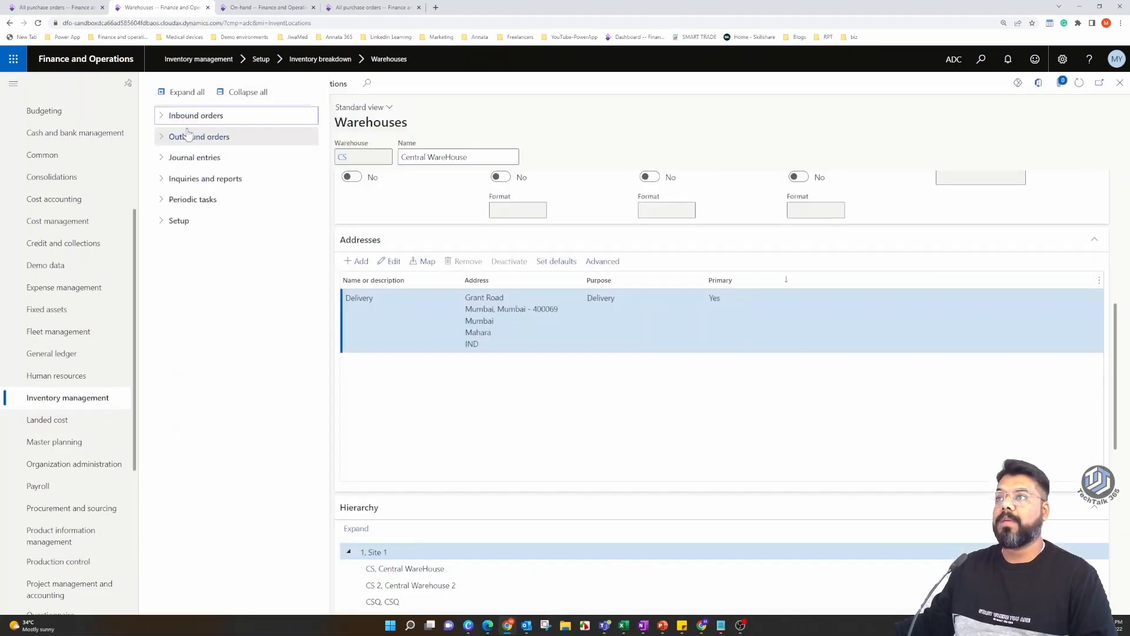
click(178, 93)
click(242, 92)
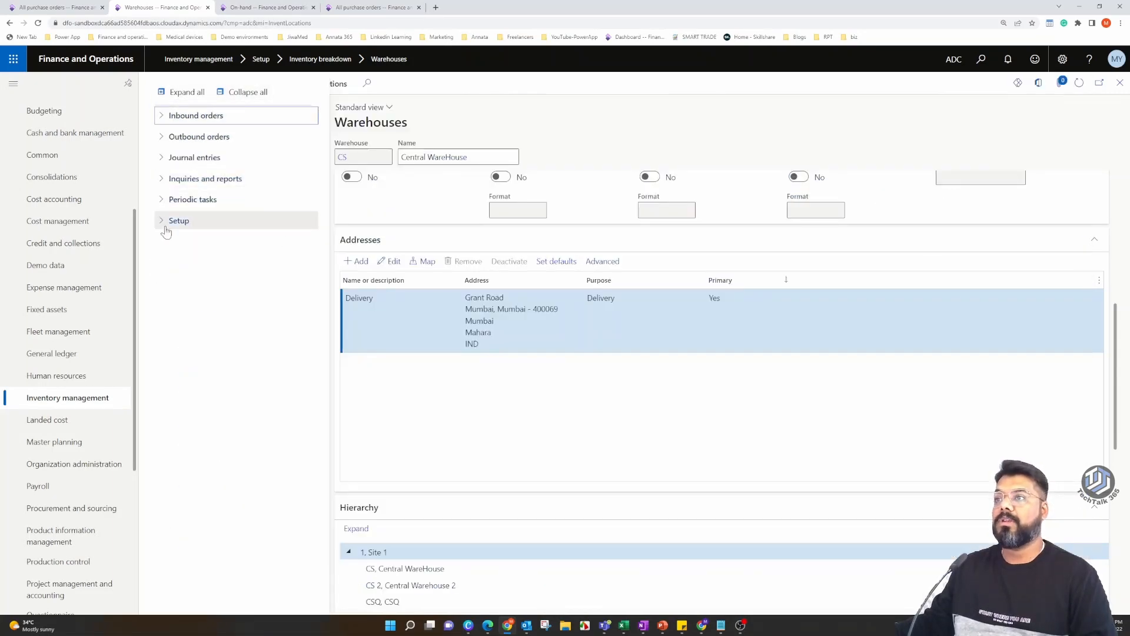
click(223, 200)
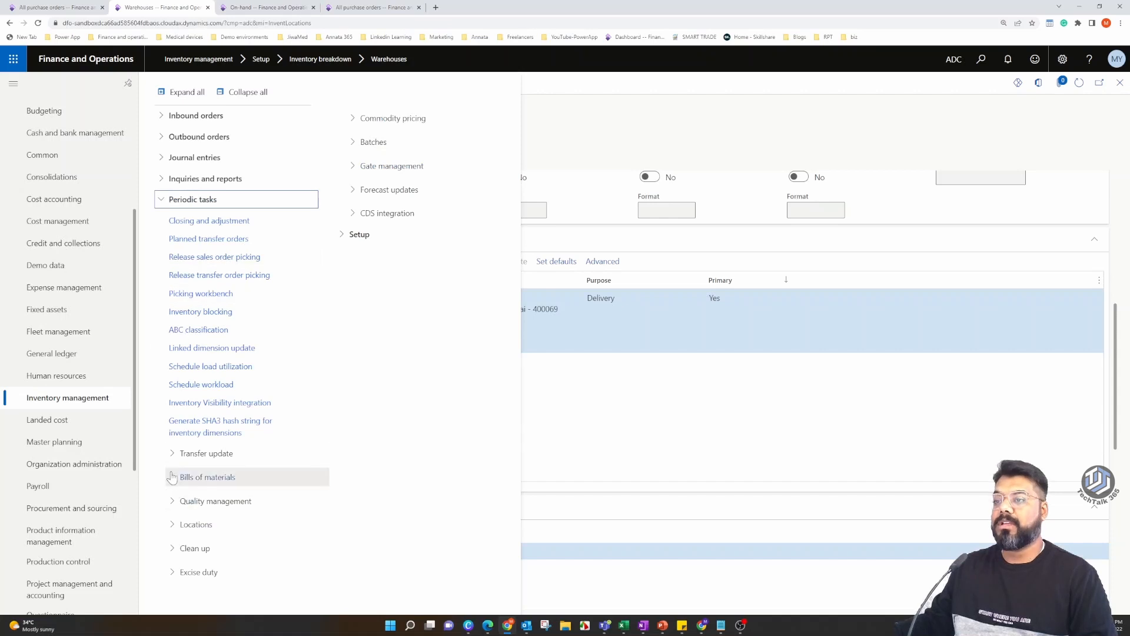
click(200, 501)
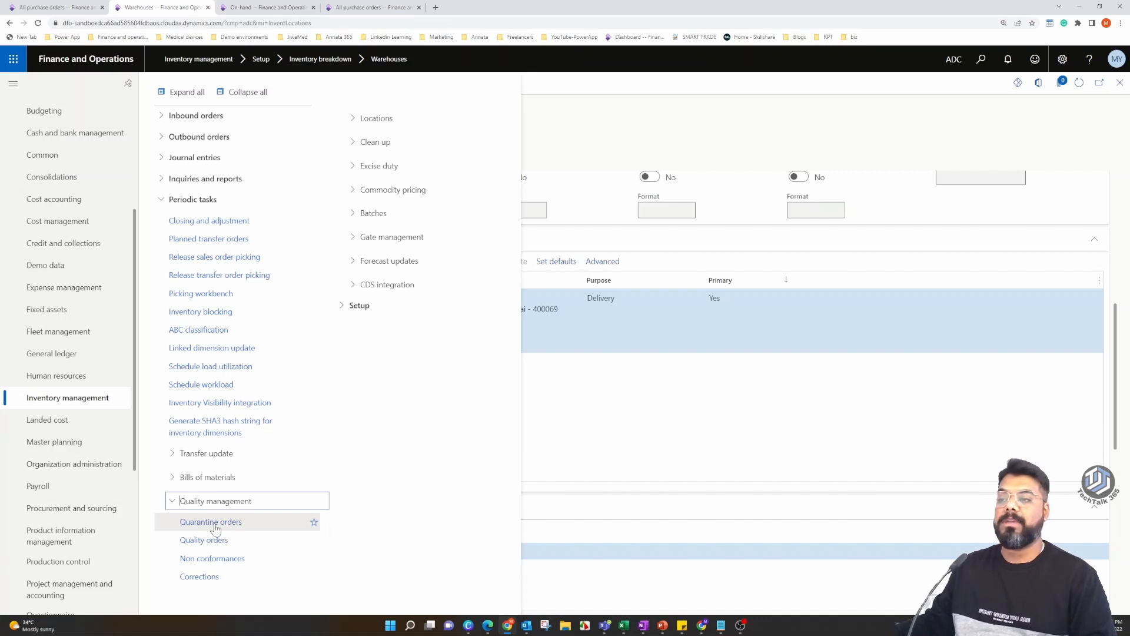
click(212, 525)
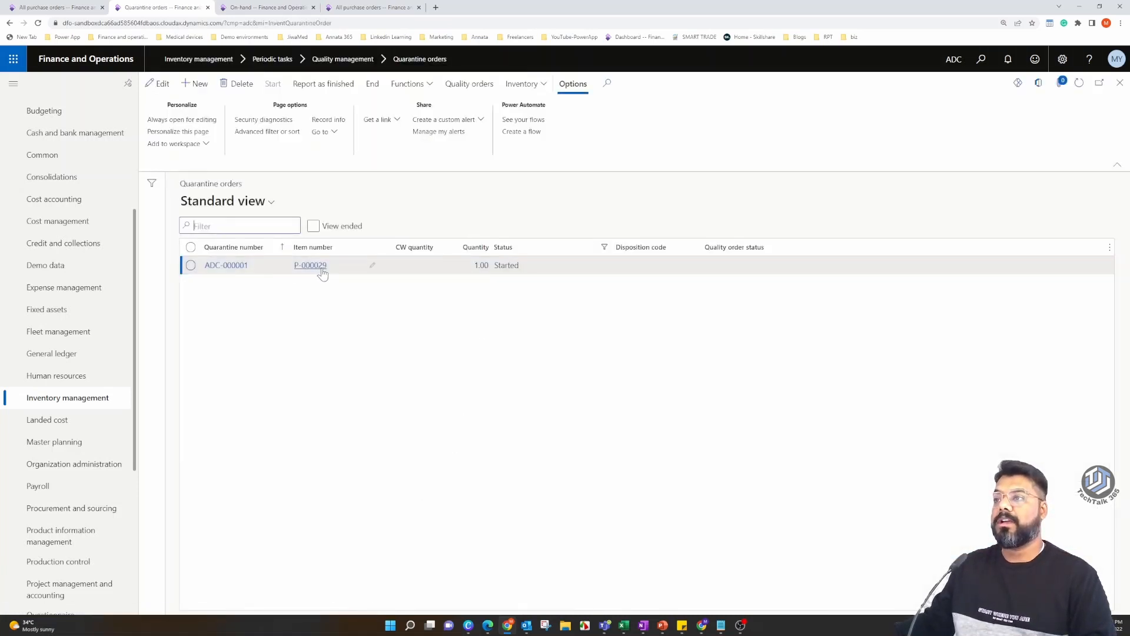
- Open the Brake Pad quarantine order and examine its return order, reference, quarantine inventory dimensions and inventory dimensions
mouse_move(316, 274)
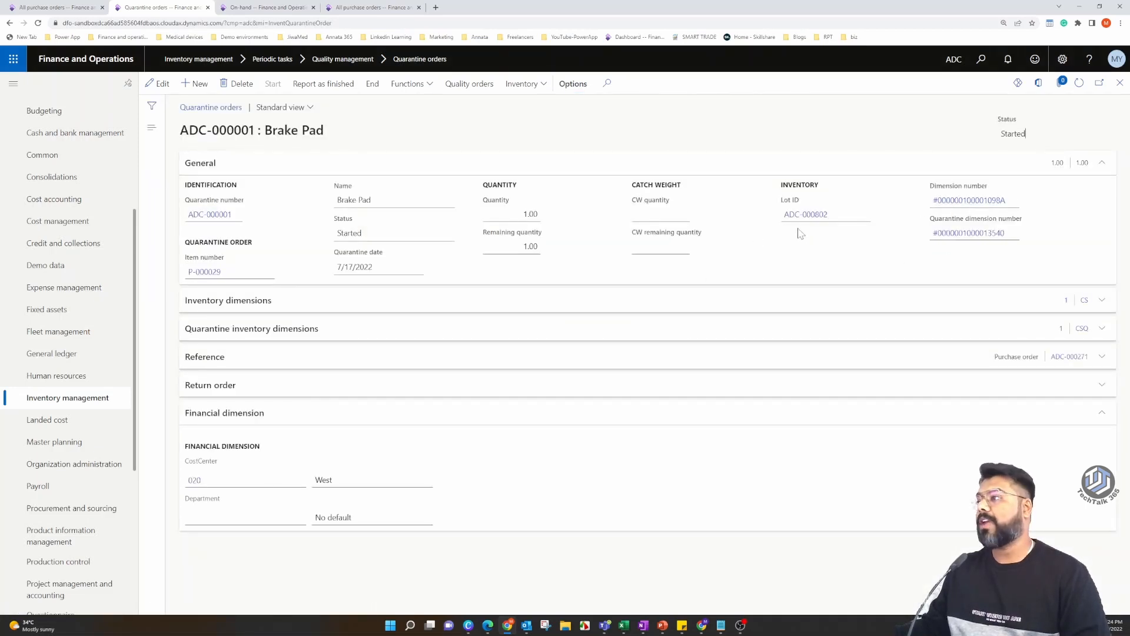
click(219, 389)
click(282, 360)
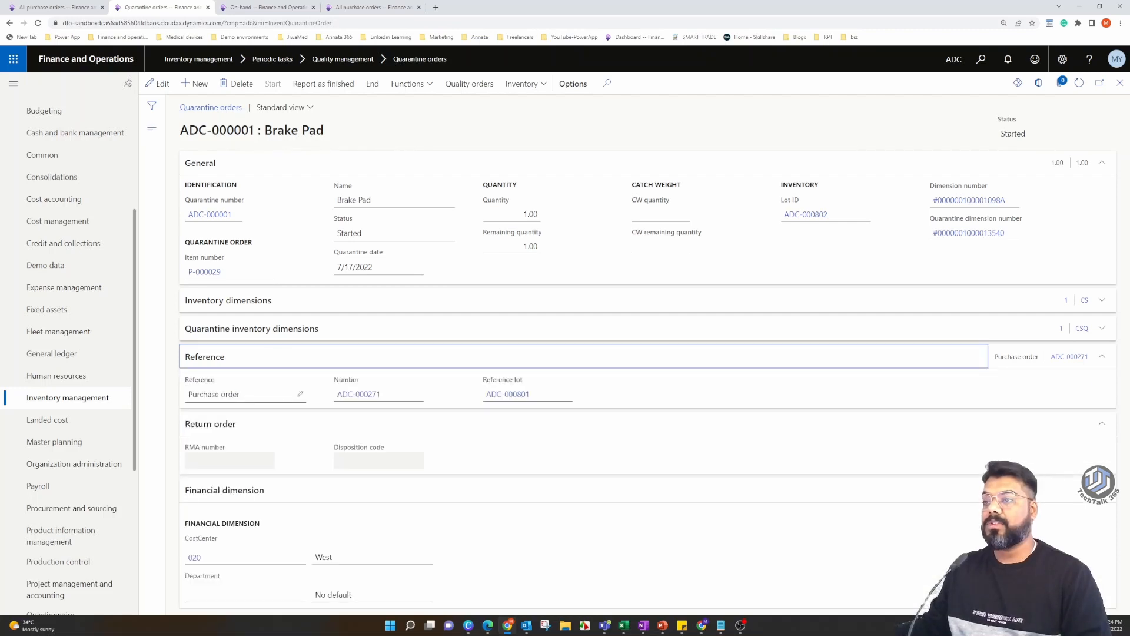
click(275, 334)
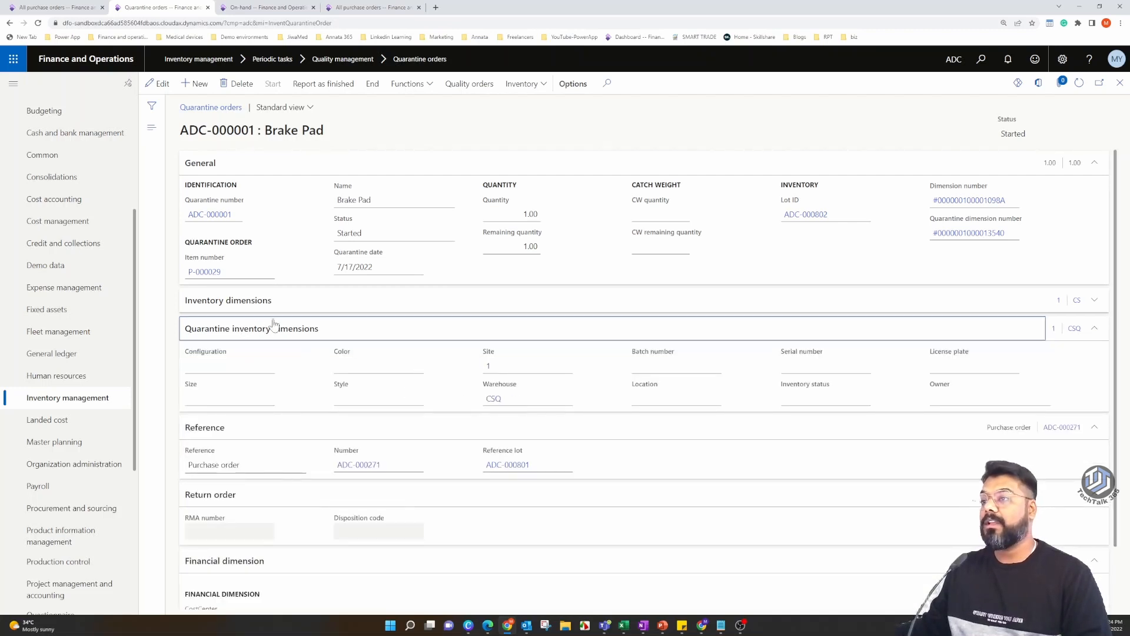
click(257, 302)
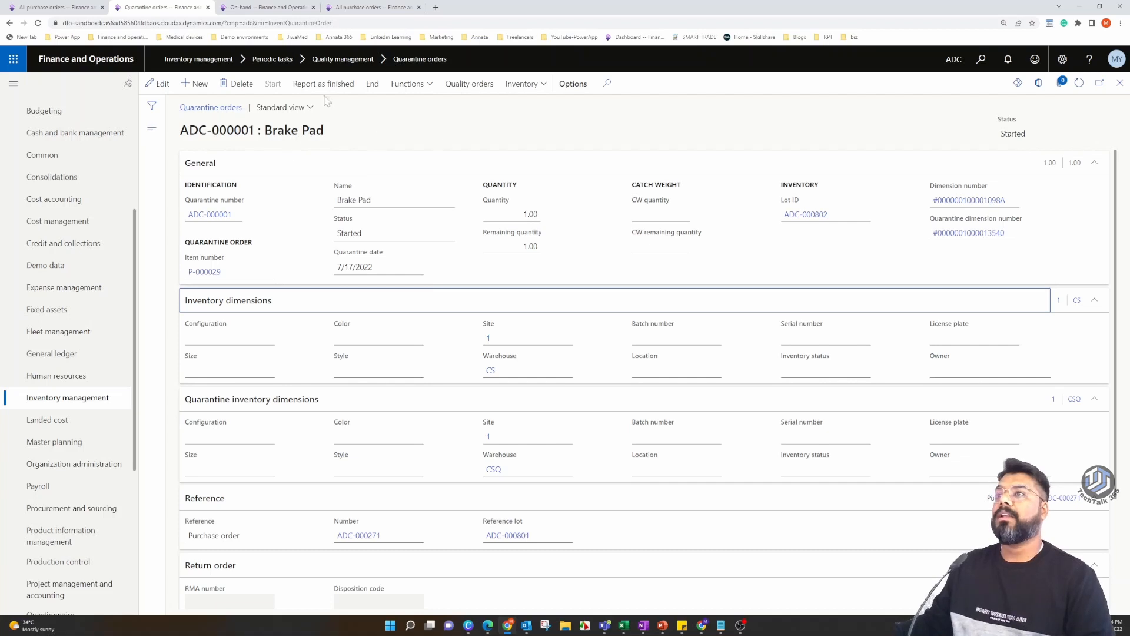
- Review the Brake Pad's inventory transactions and examine the Received and Deducted entries of its quarantine order
click(276, 7)
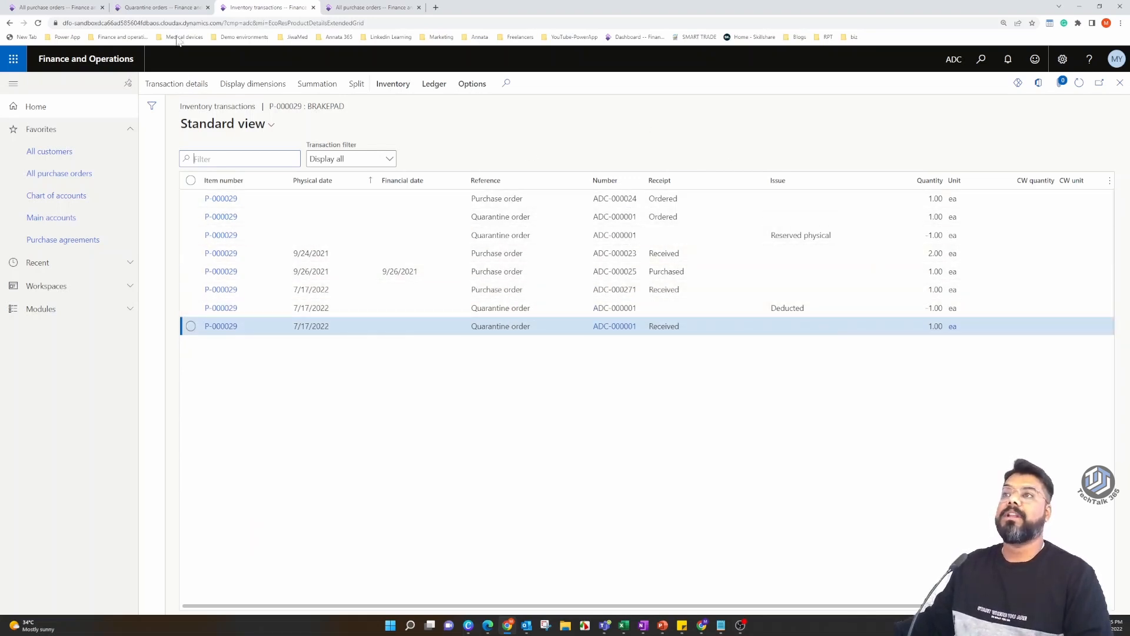
click(167, 10)
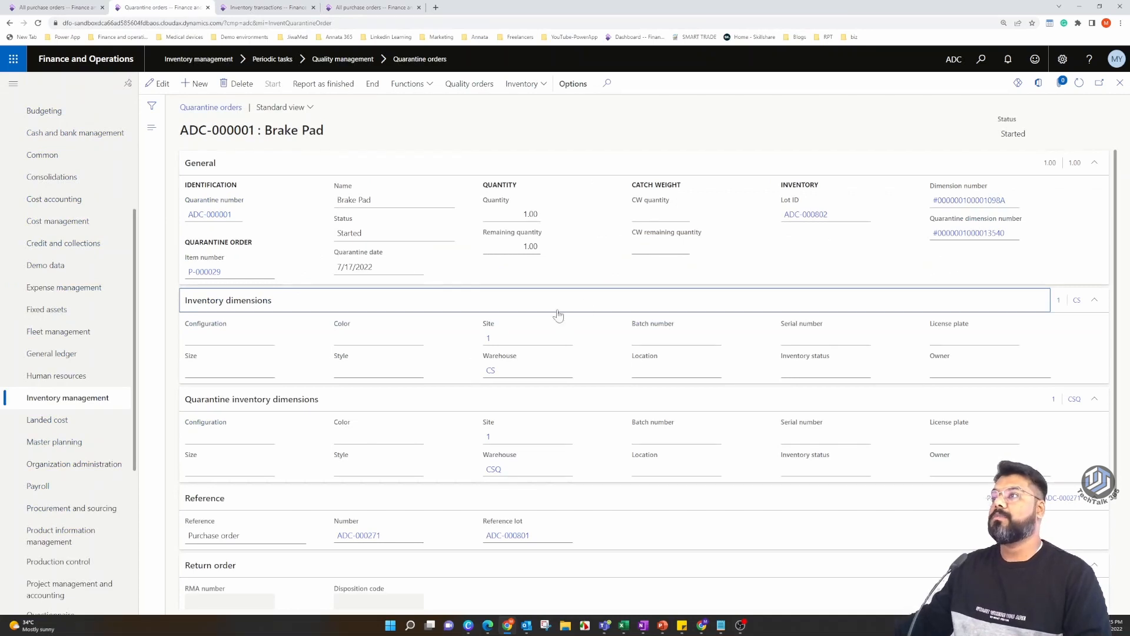
click(544, 93)
click(541, 105)
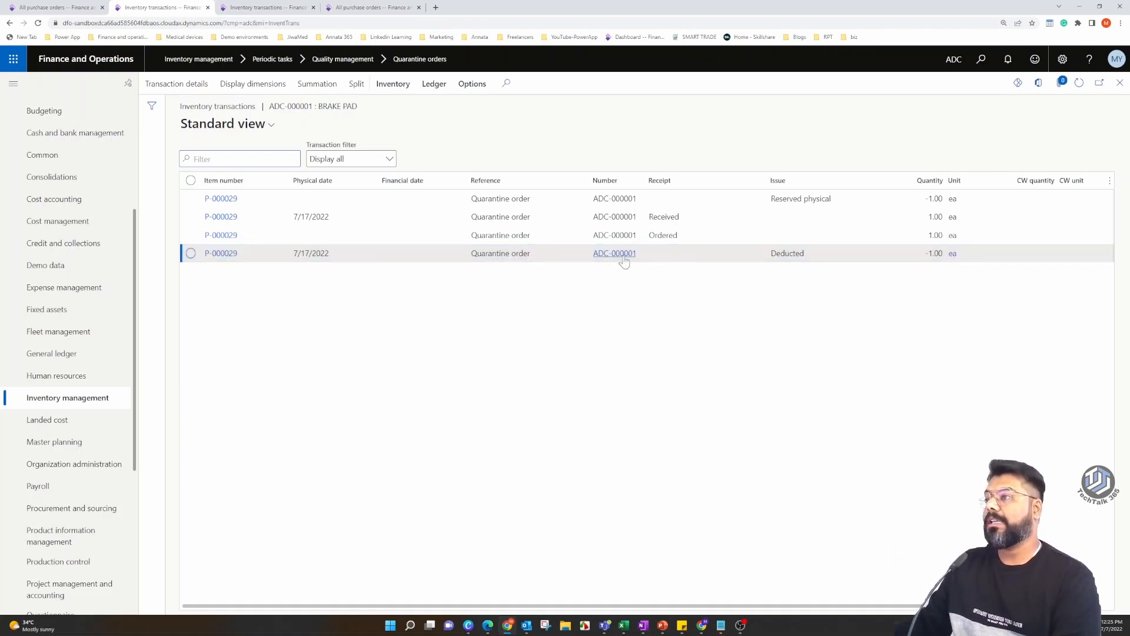
click(698, 260)
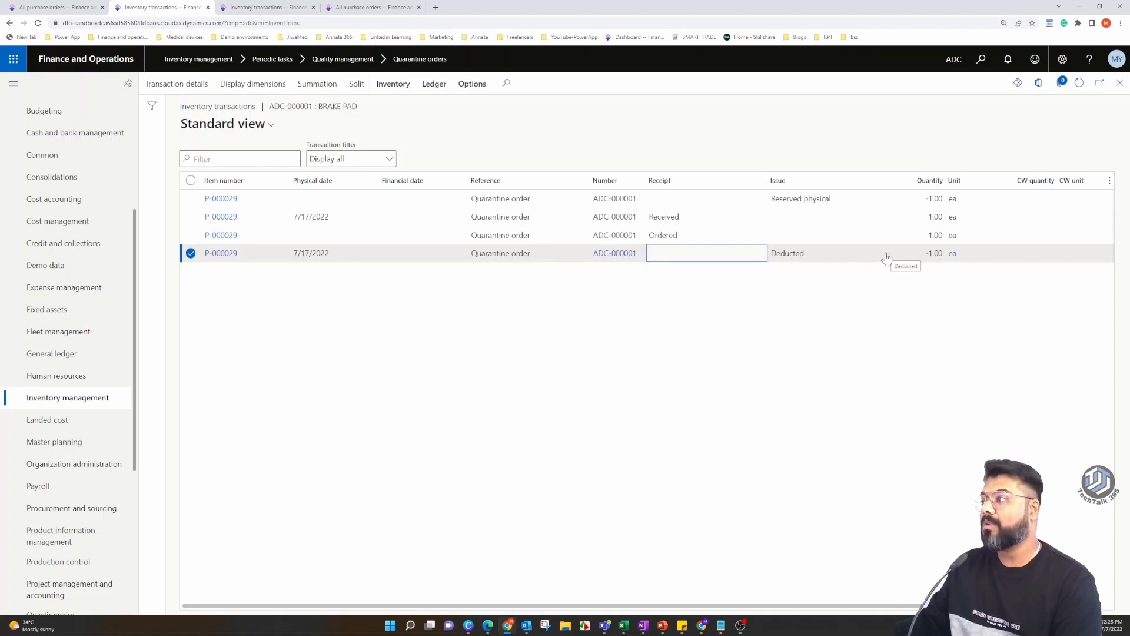
click(842, 219)
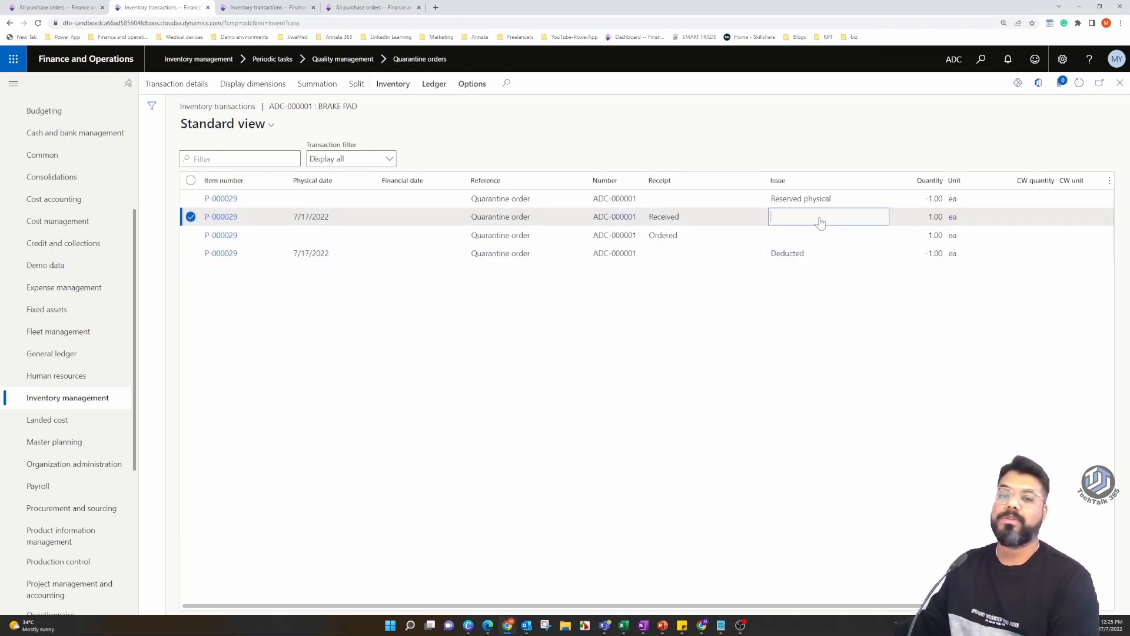
click(821, 258)
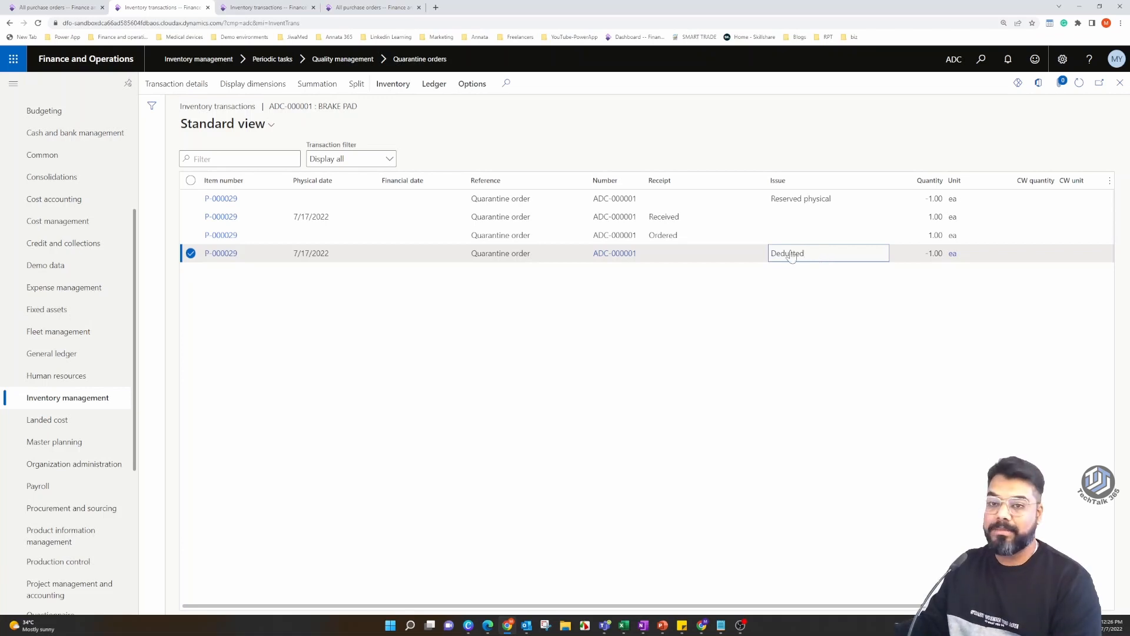
- Add the Warehouse storage dimension to the Brake Pad quarantine order's inventory transactions display and save the setup
click(777, 220)
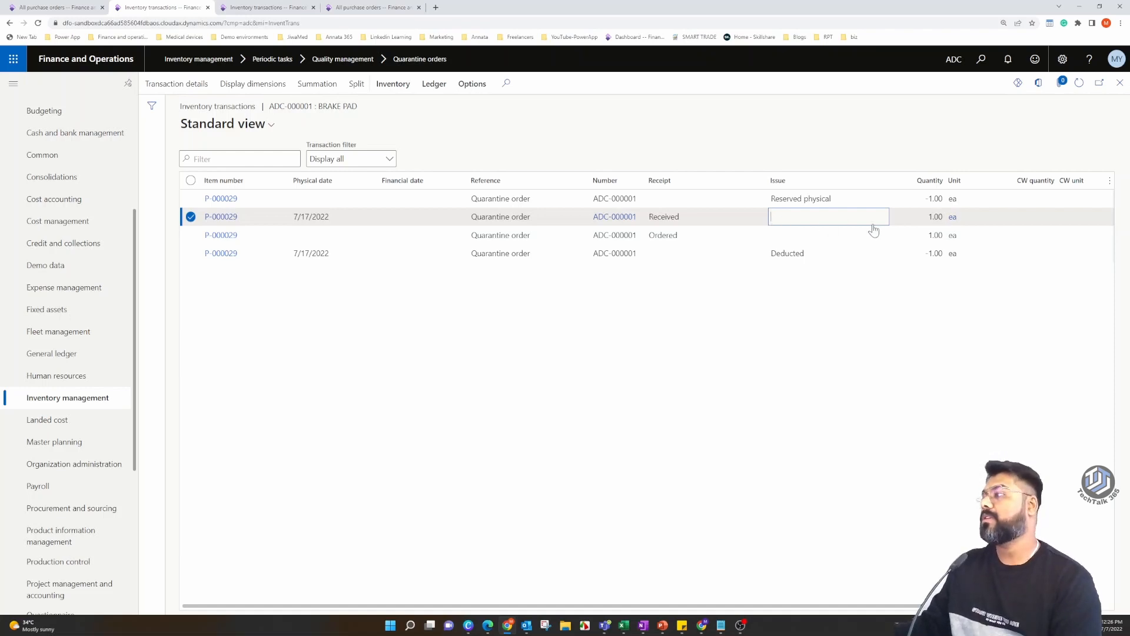
mouse_move(942, 605)
mouse_down()
mouse_move(1006, 605)
mouse_move(937, 606)
mouse_up()
click(252, 89)
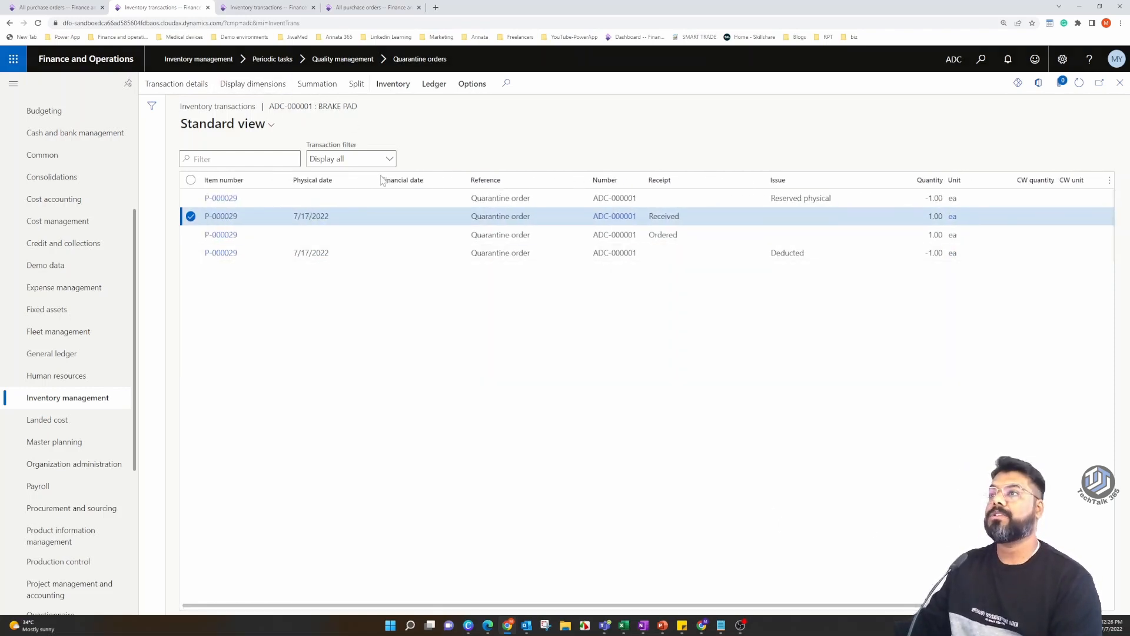
click(939, 251)
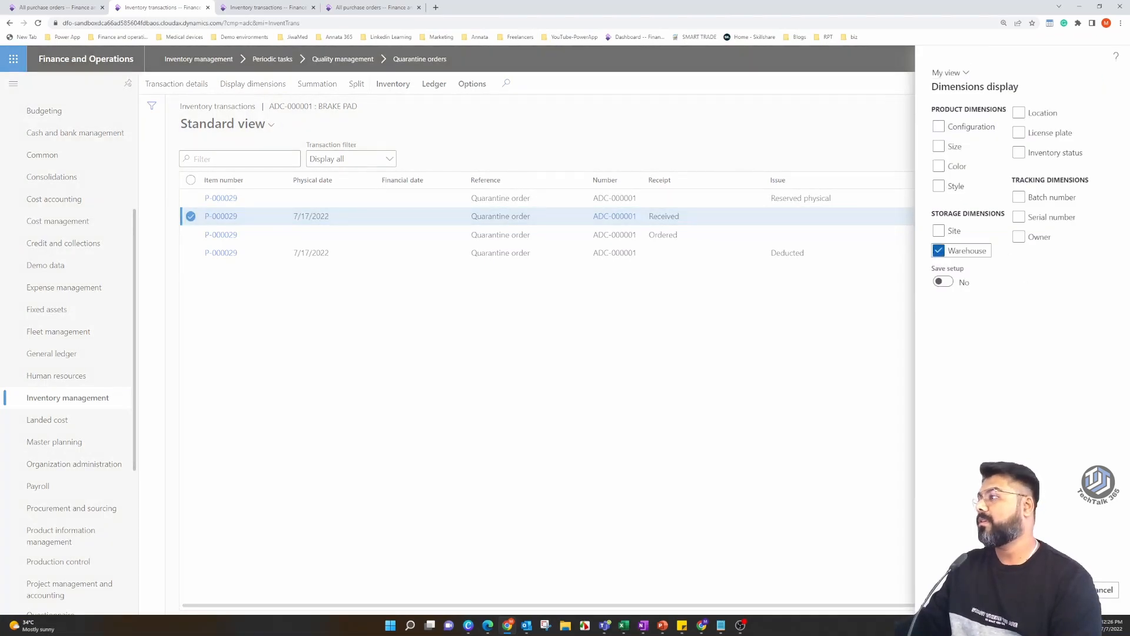
click(943, 282)
click(1061, 590)
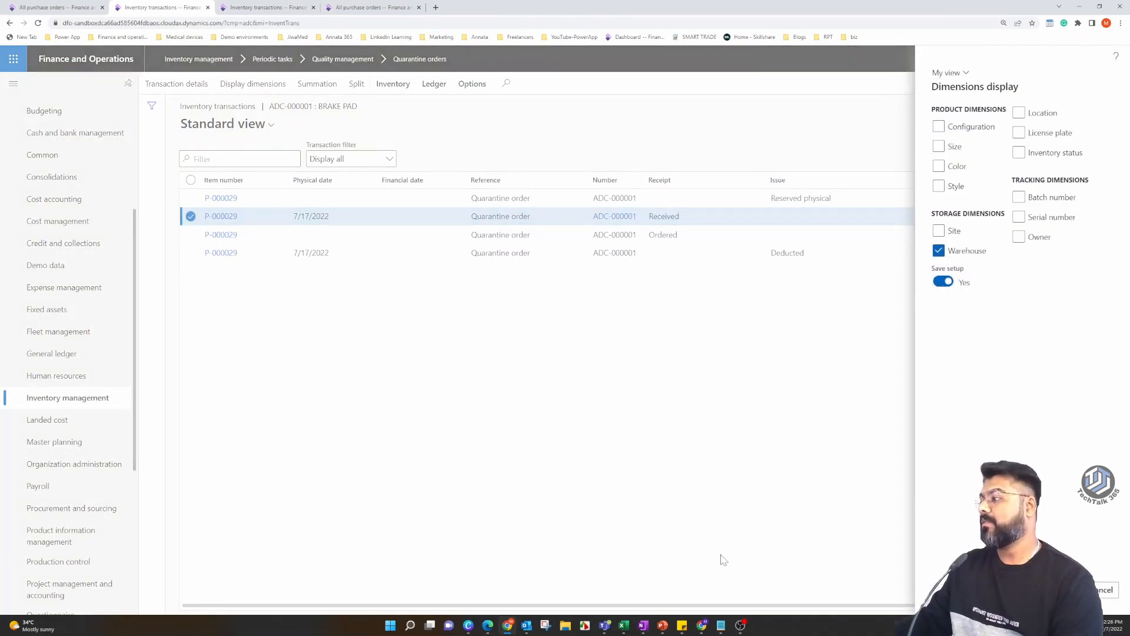
drag(769, 606, 902, 607)
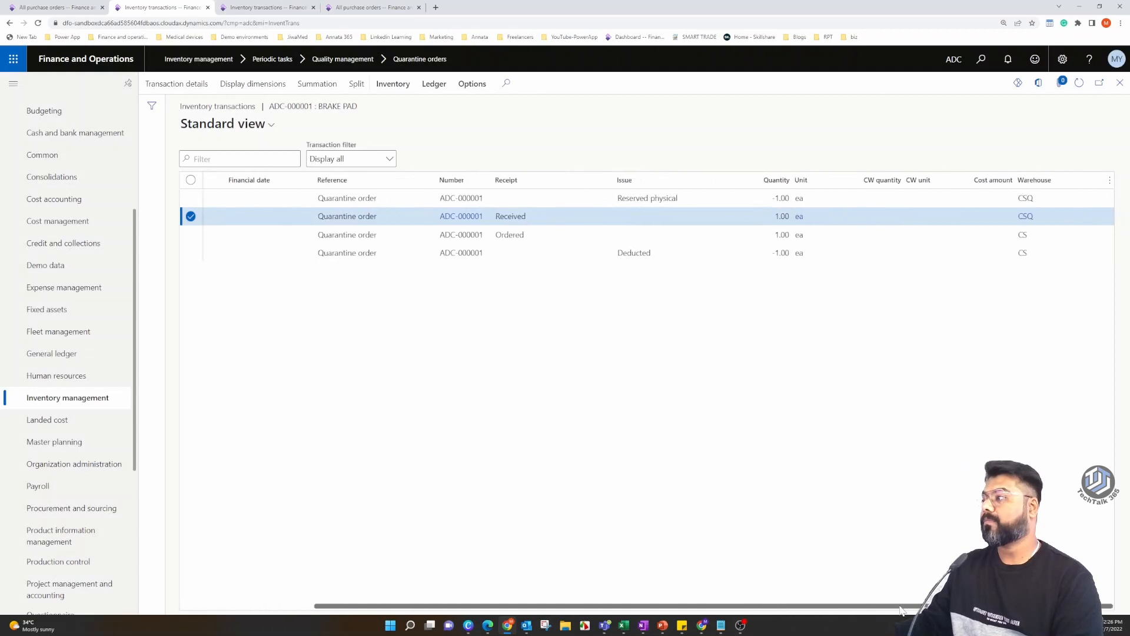
- Examine the warehouse of the Deducted, Received, Reserved physical and Ordered transactions of the Brake Pad quarantine order
click(697, 259)
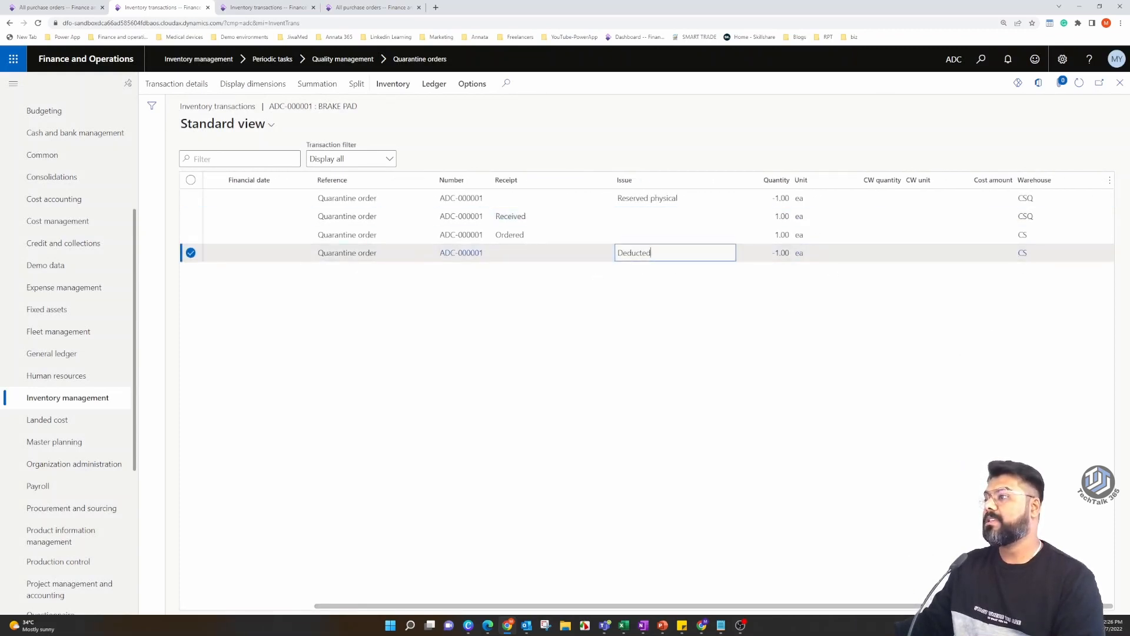
click(651, 221)
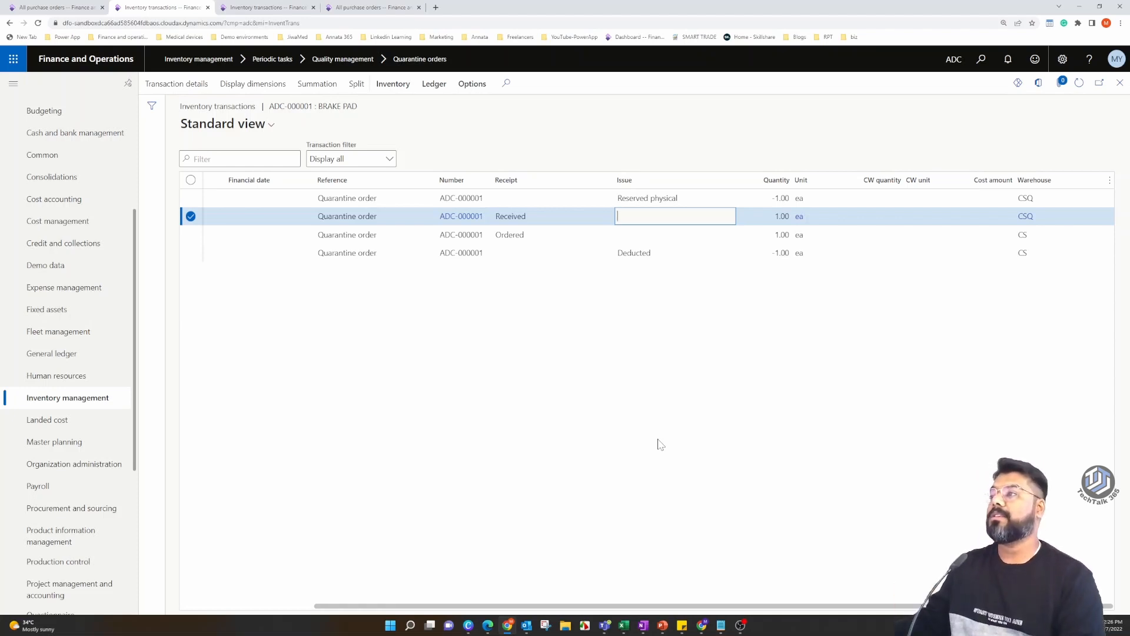
click(685, 201)
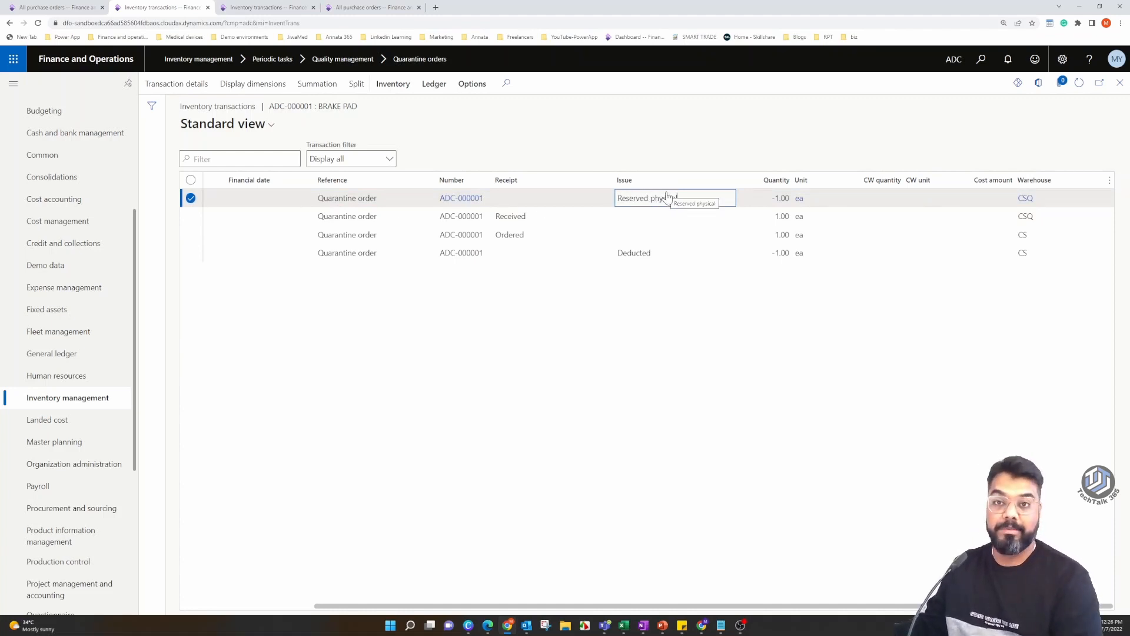
click(540, 241)
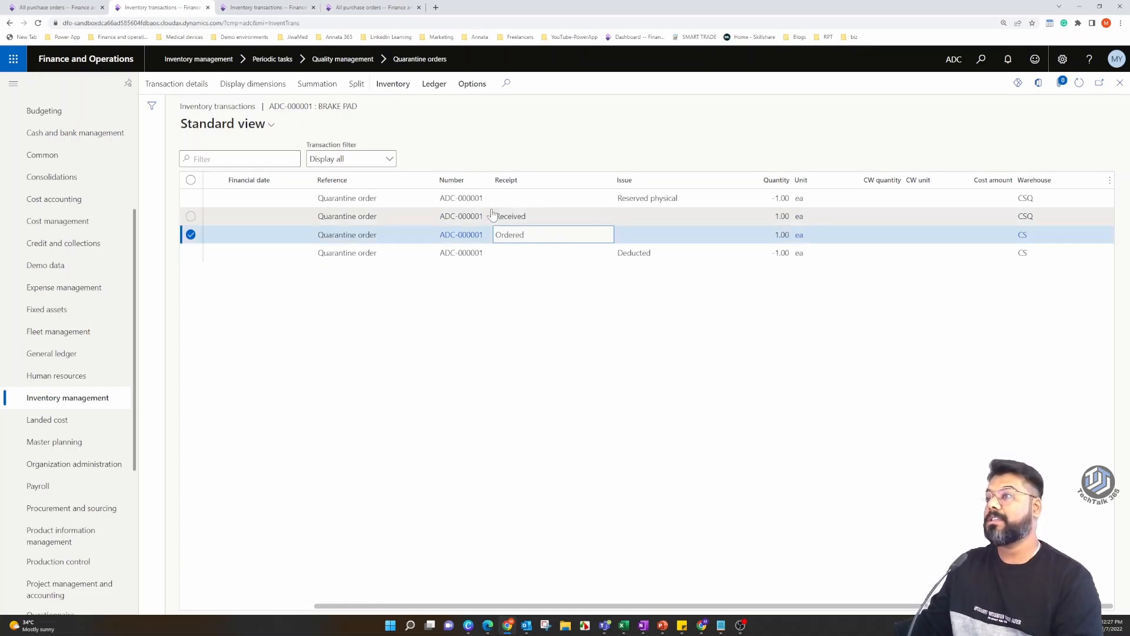
click(707, 199)
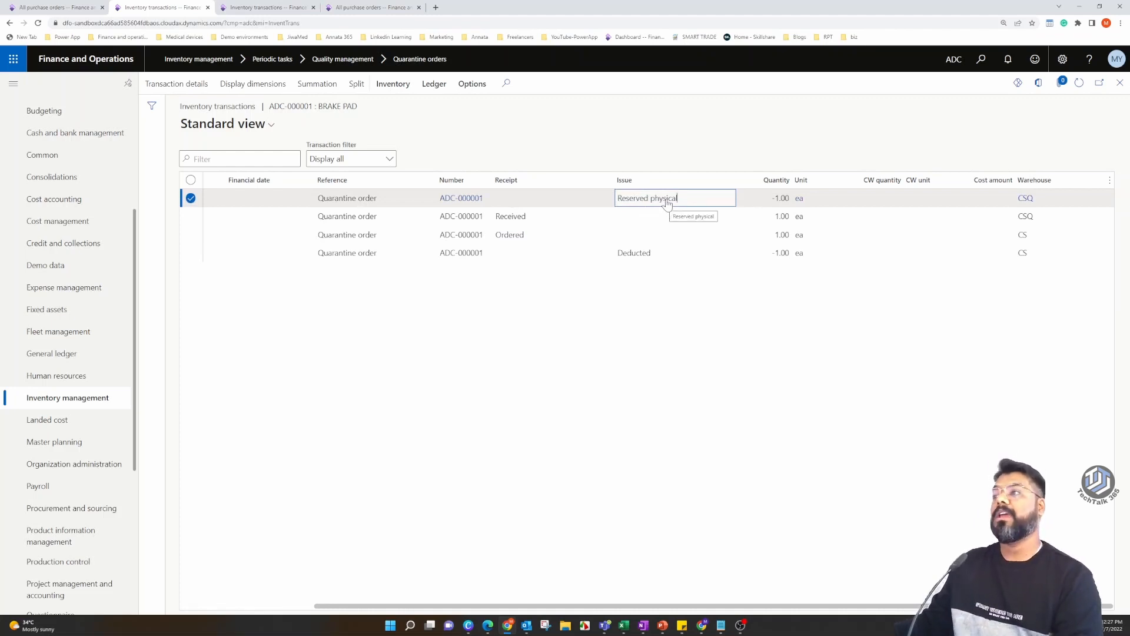
click(535, 250)
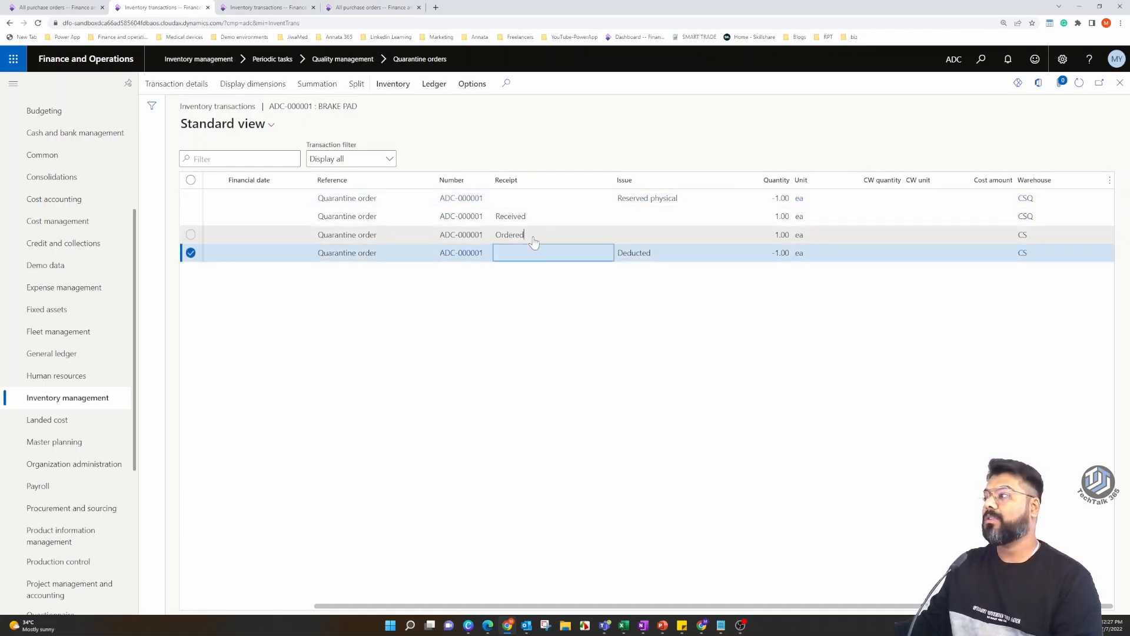
click(533, 237)
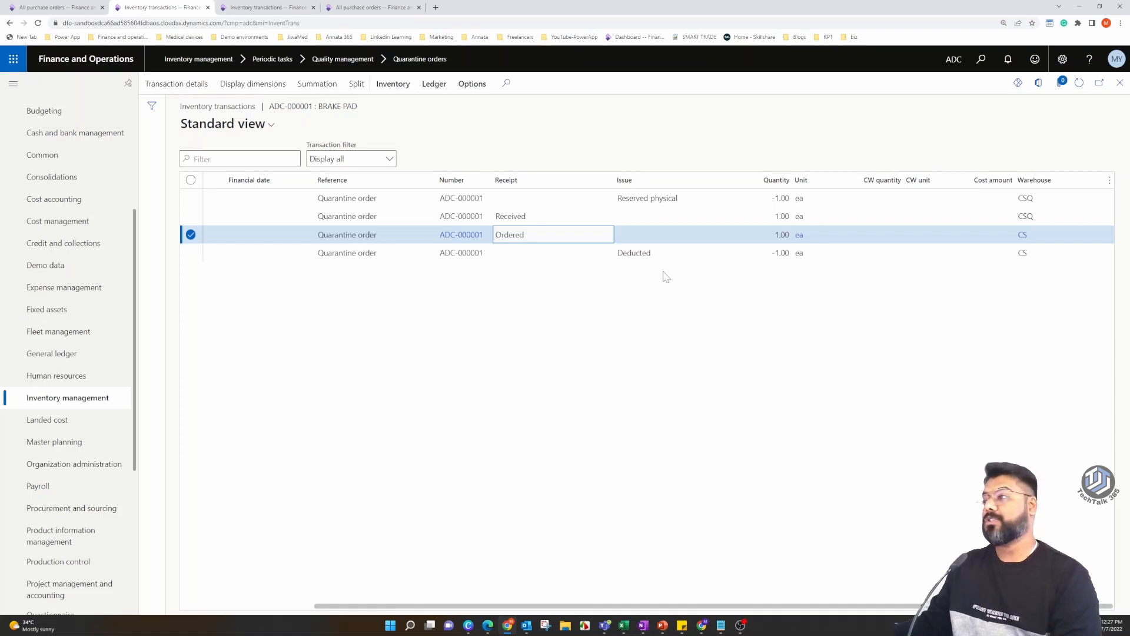
click(662, 253)
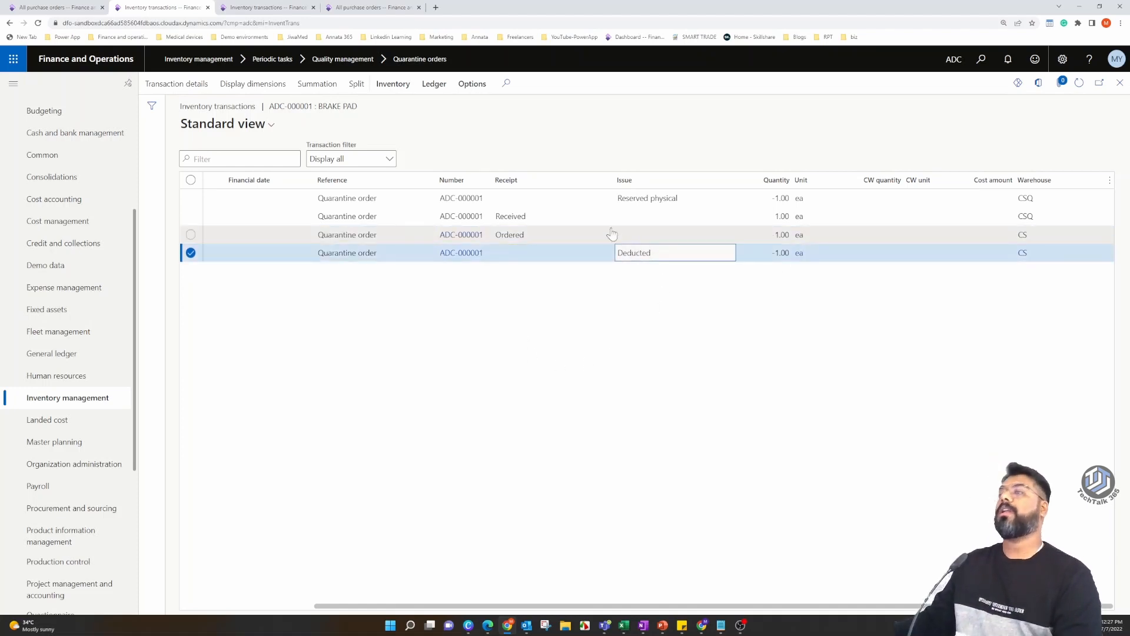
click(592, 217)
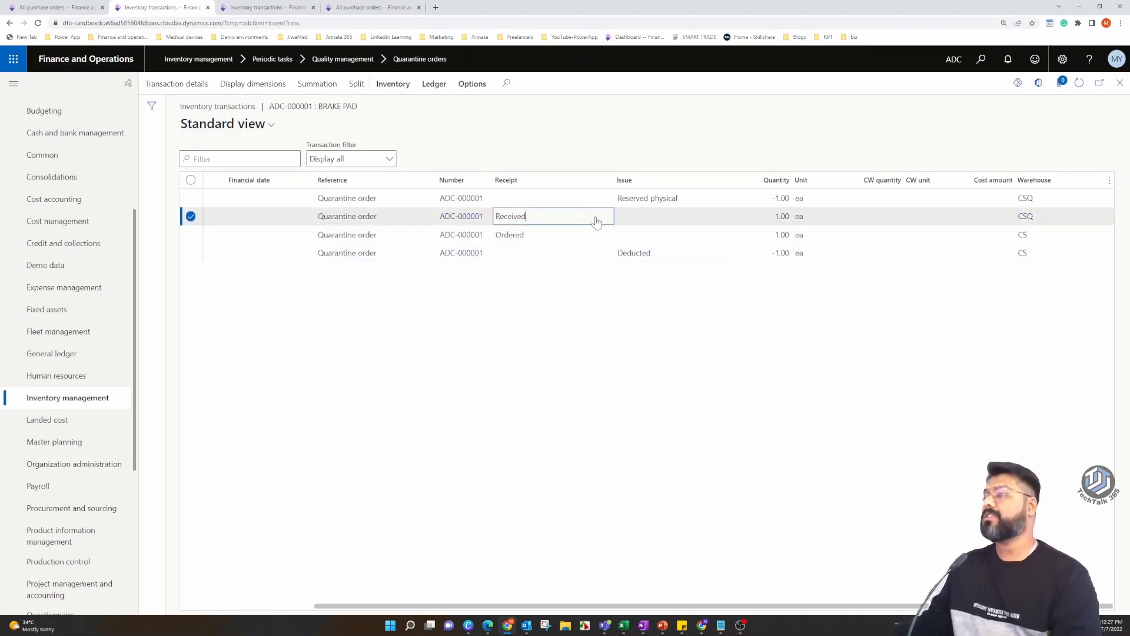
click(562, 236)
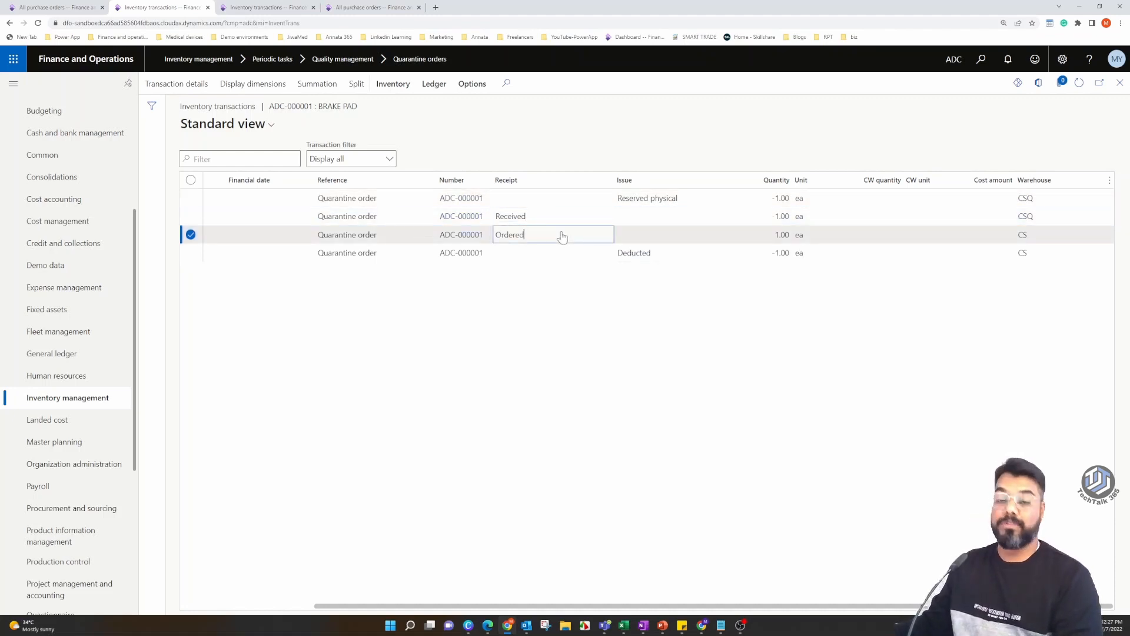
click(669, 199)
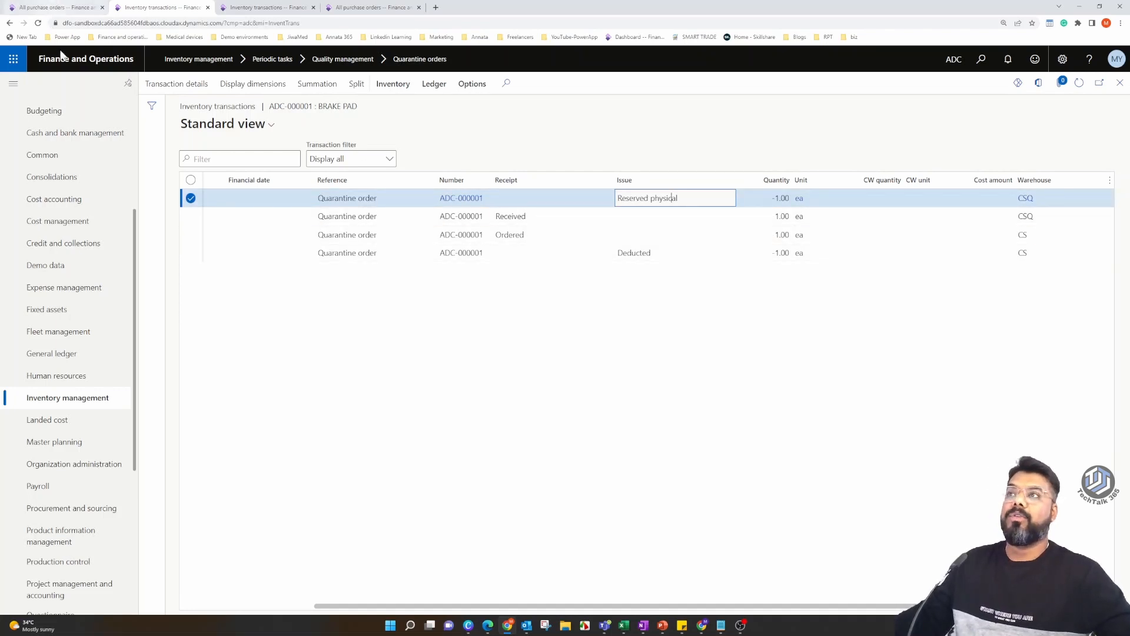
- Open the Quarantine orders list under Inventory management's quality management periodic tasks and report the Brake Pad order as finished
click(59, 13)
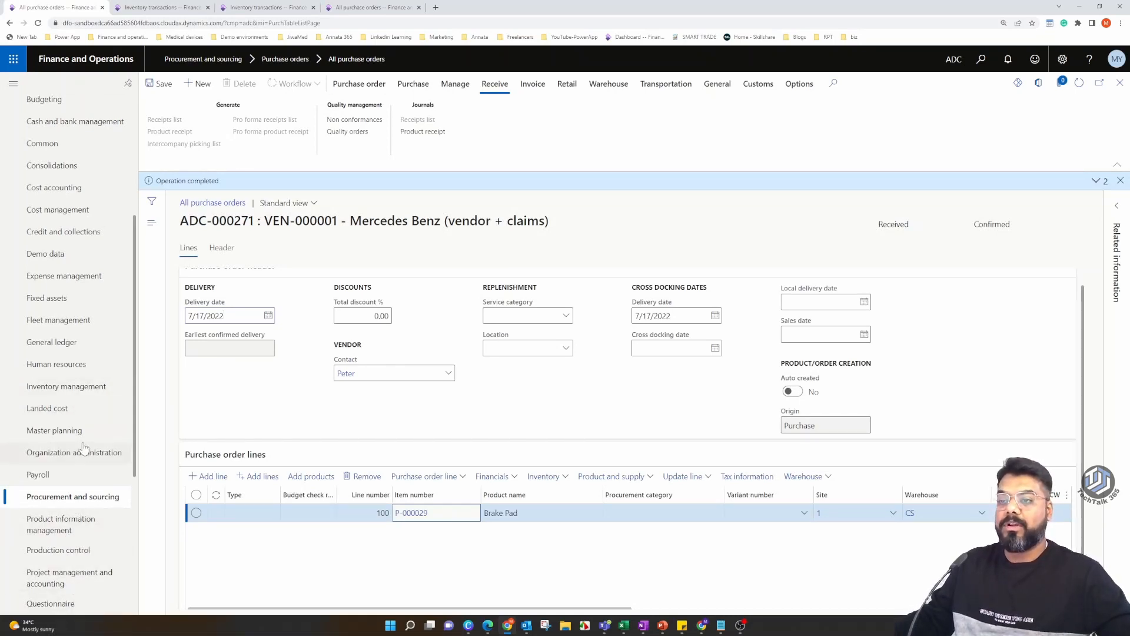
click(66, 388)
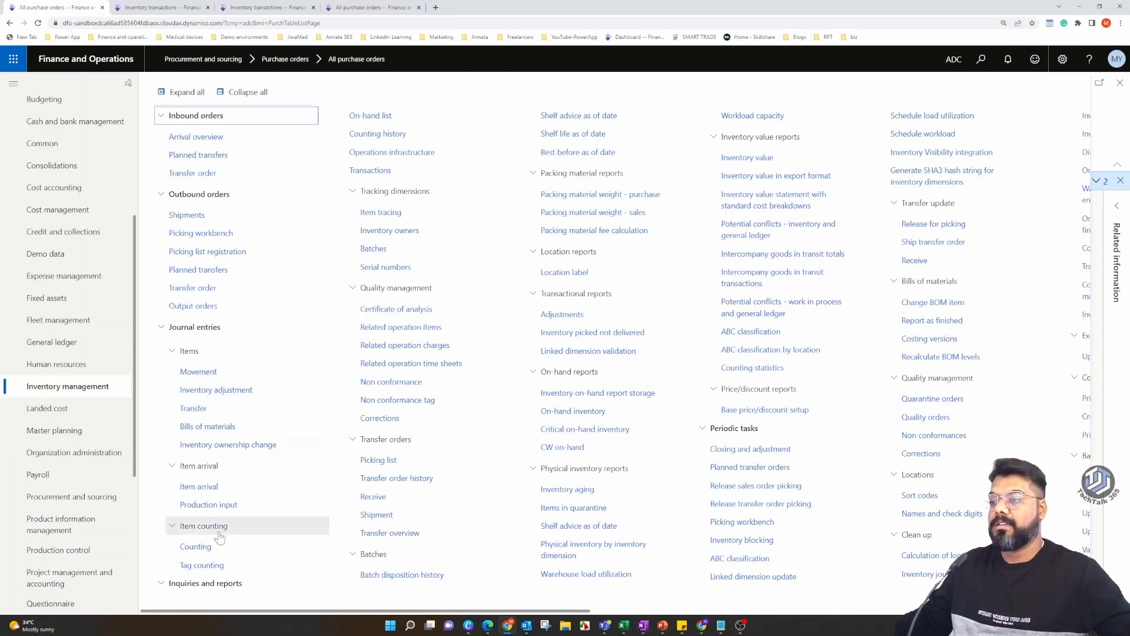
click(248, 93)
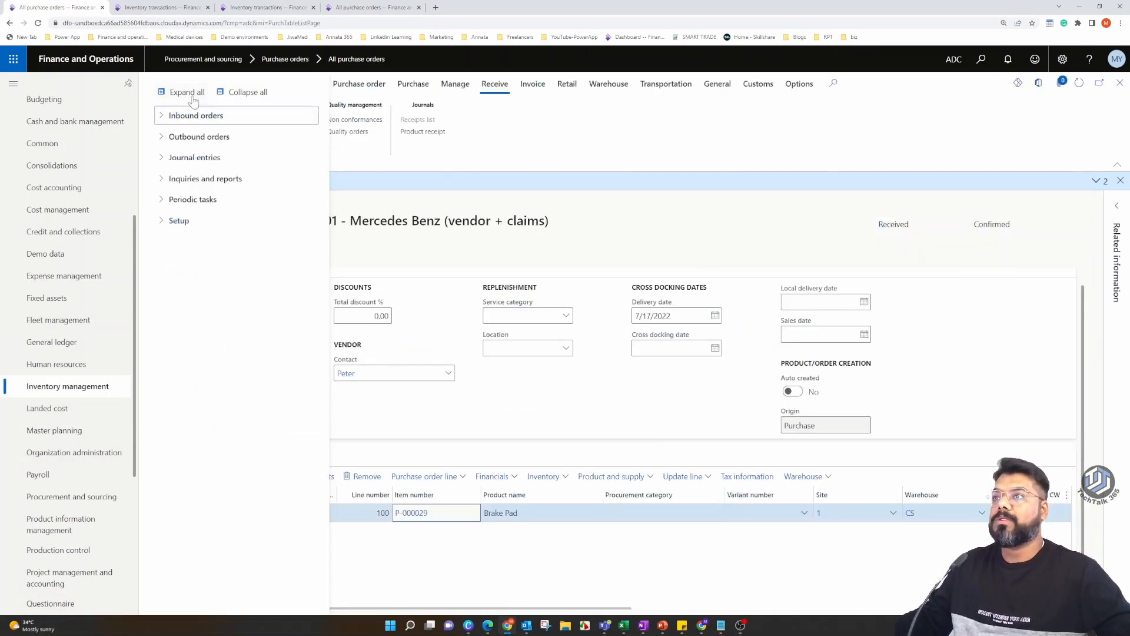
click(193, 199)
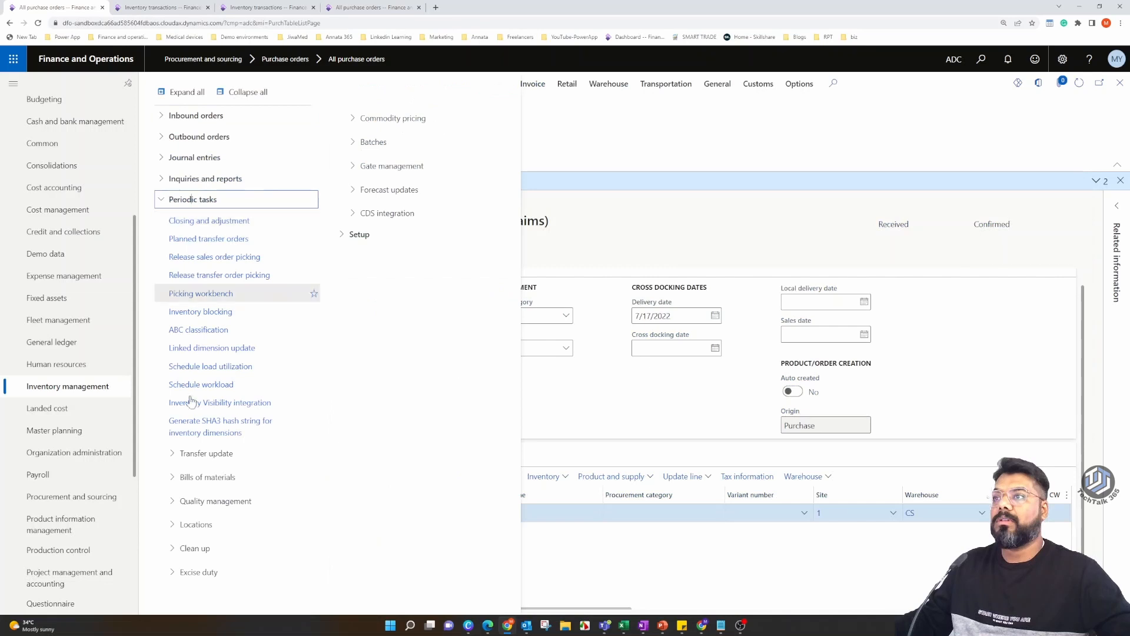
click(218, 501)
click(209, 521)
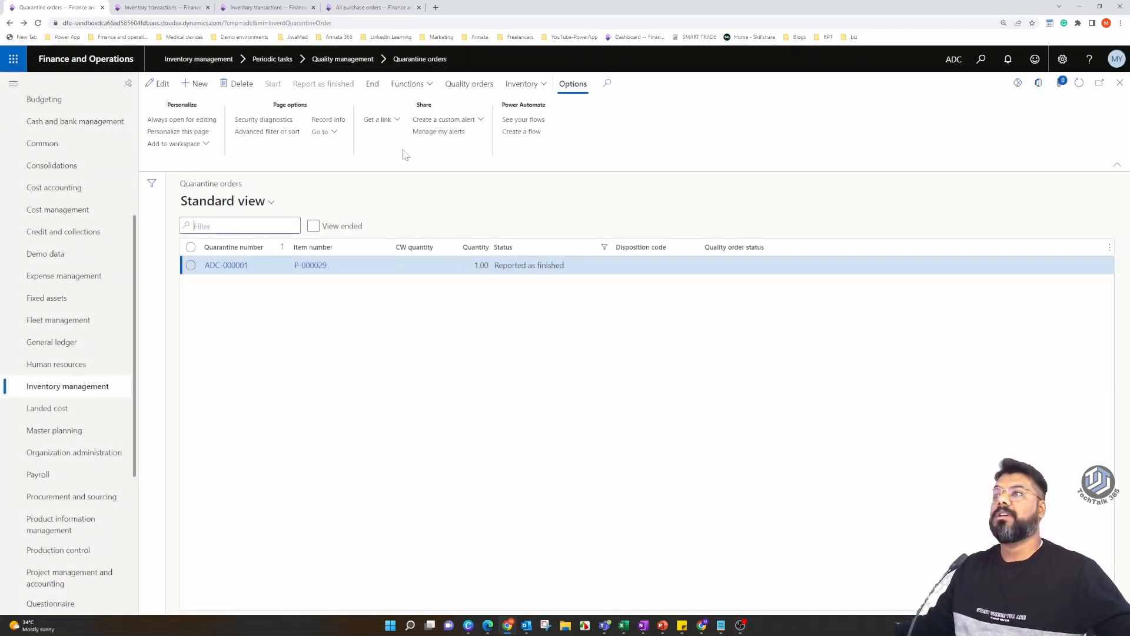
- End the Brake Pad quarantine order and review its refreshed inventory transactions in warehouses CS and CSQ
click(372, 84)
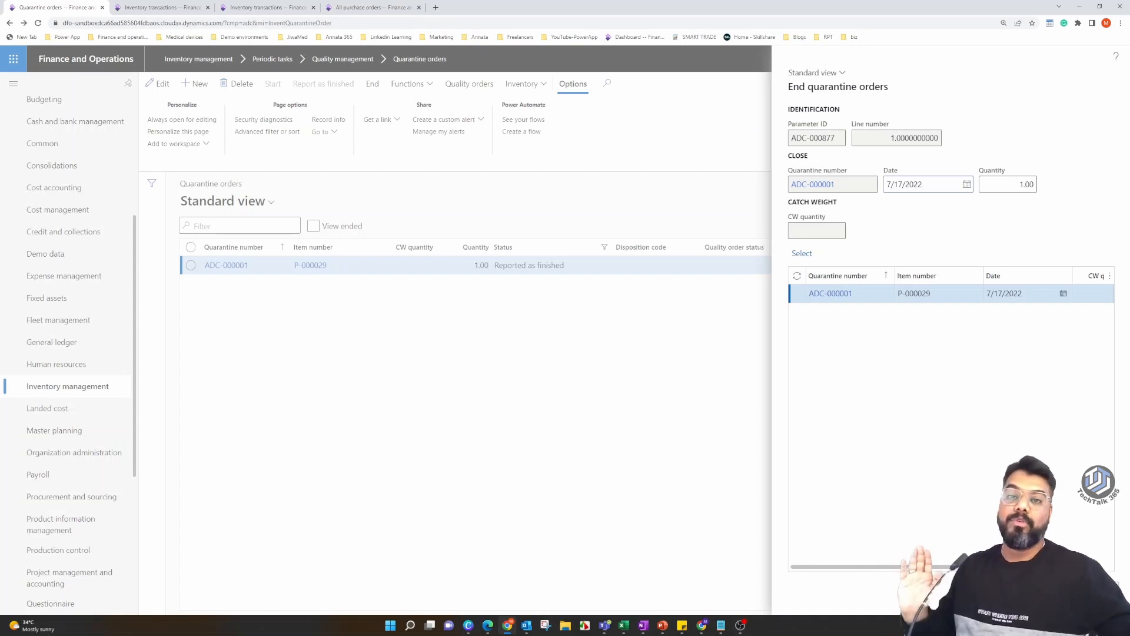
click(1029, 587)
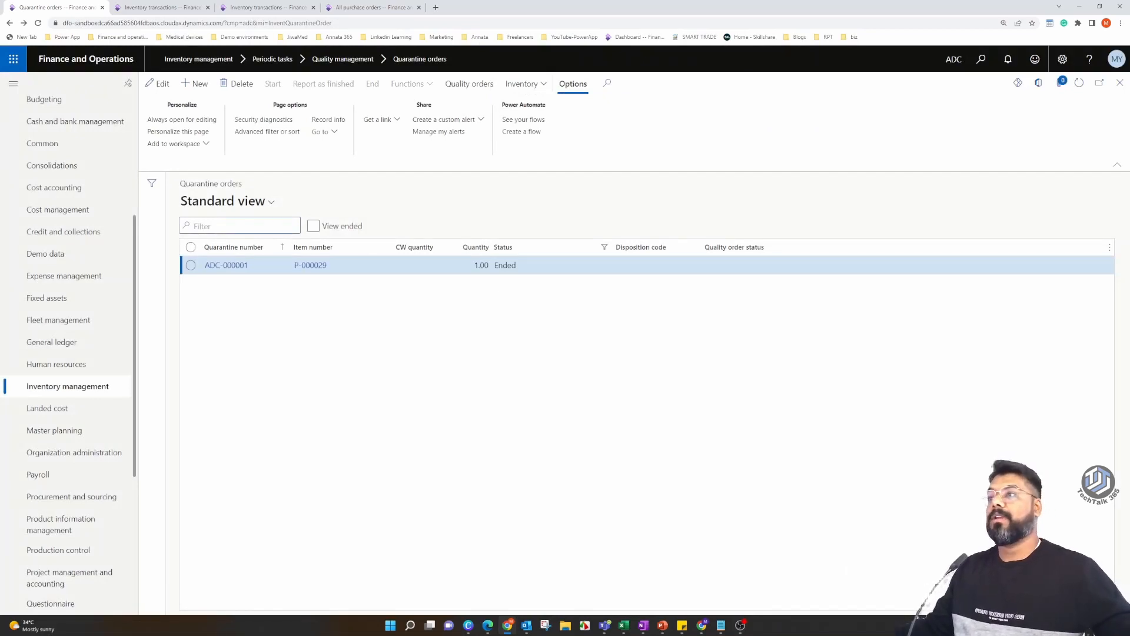
click(175, 8)
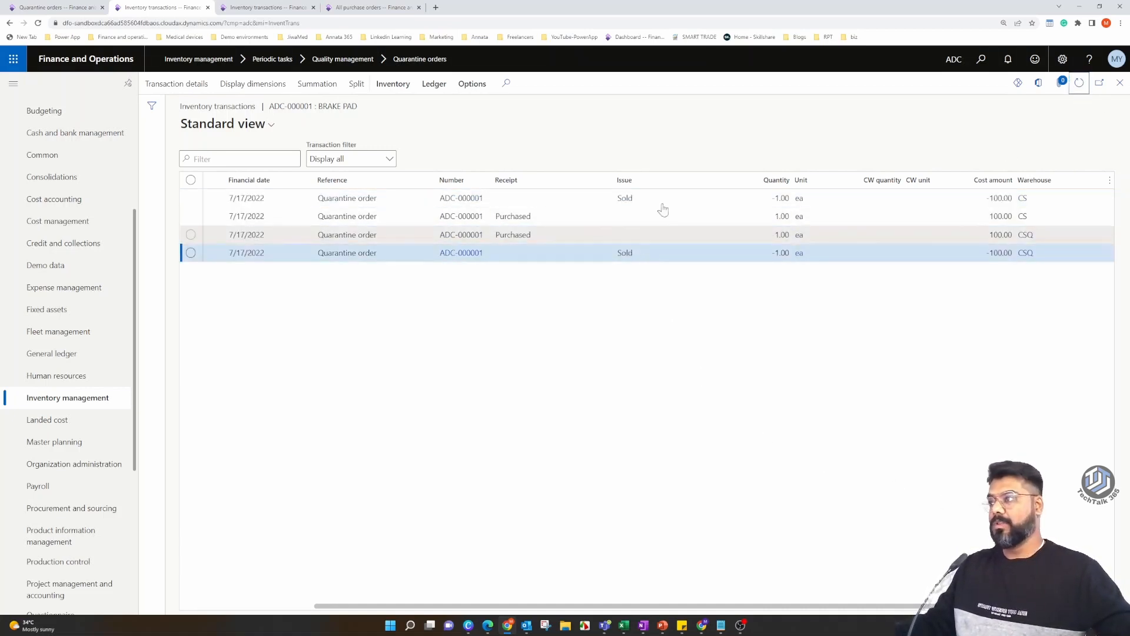
click(618, 216)
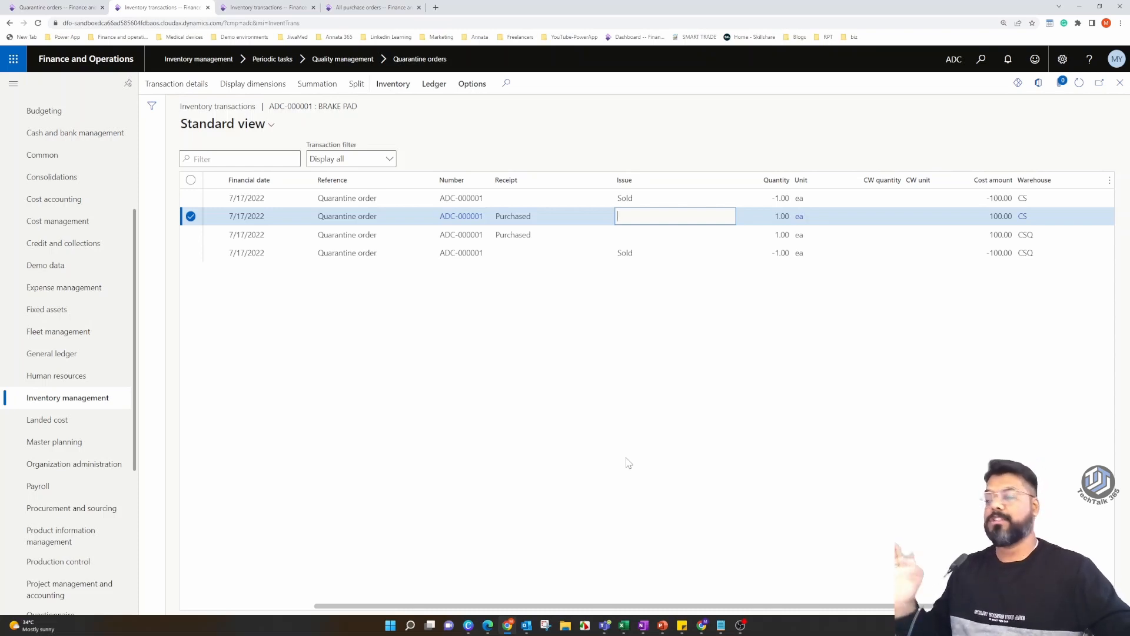
- Create a purchase order from the All purchase orders list for vendor Mercedes Benz (vendor + claims) with warehouse CS
click(86, 7)
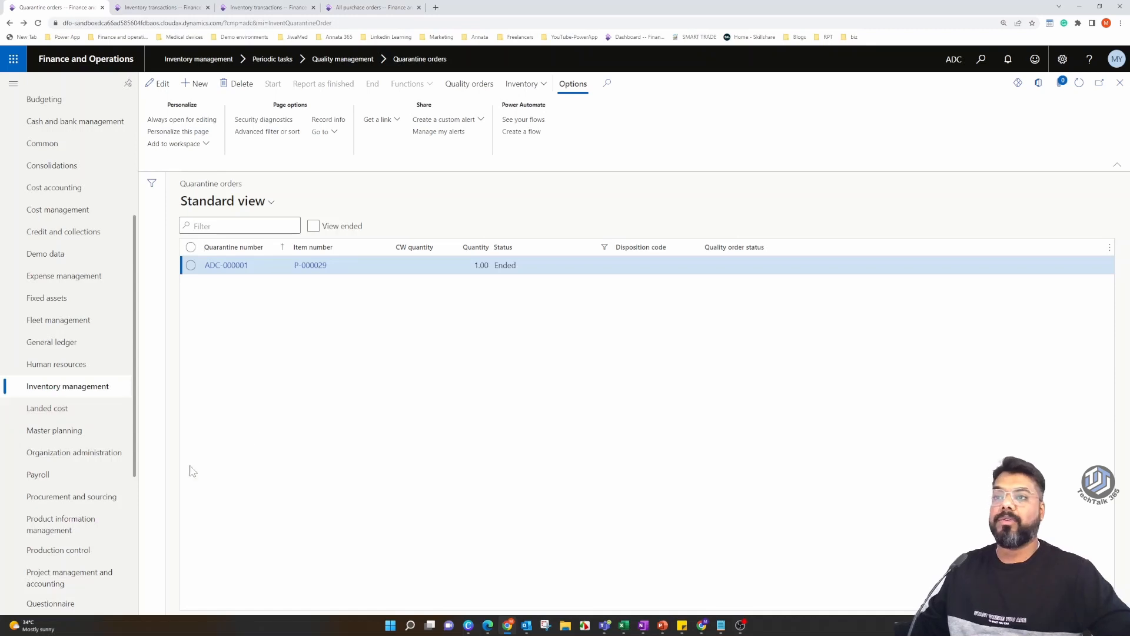
click(85, 499)
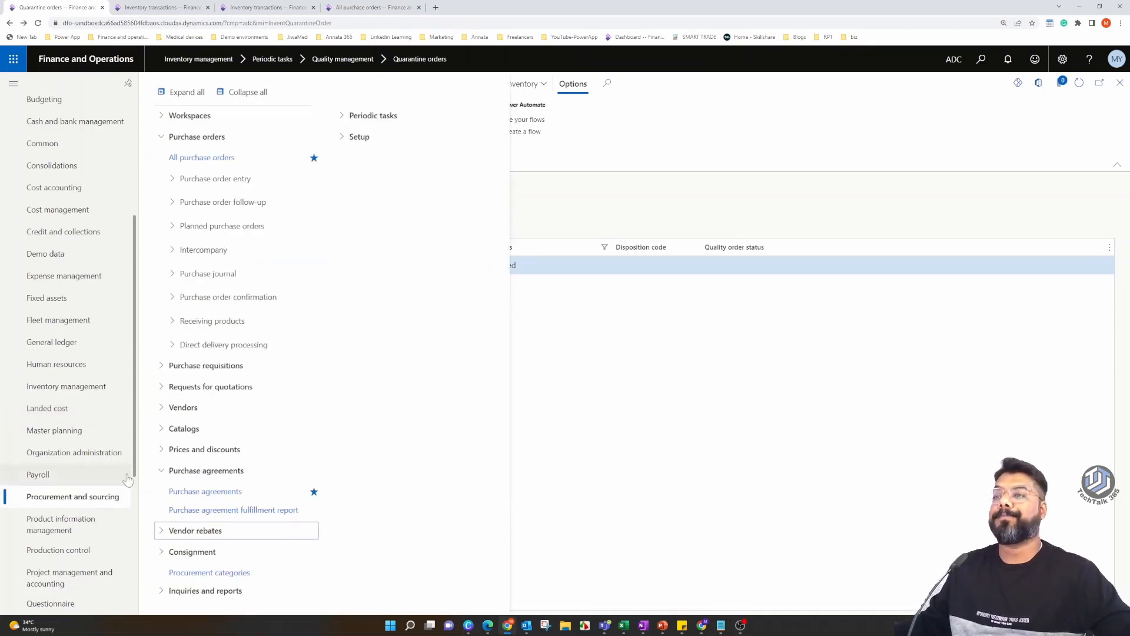
click(202, 157)
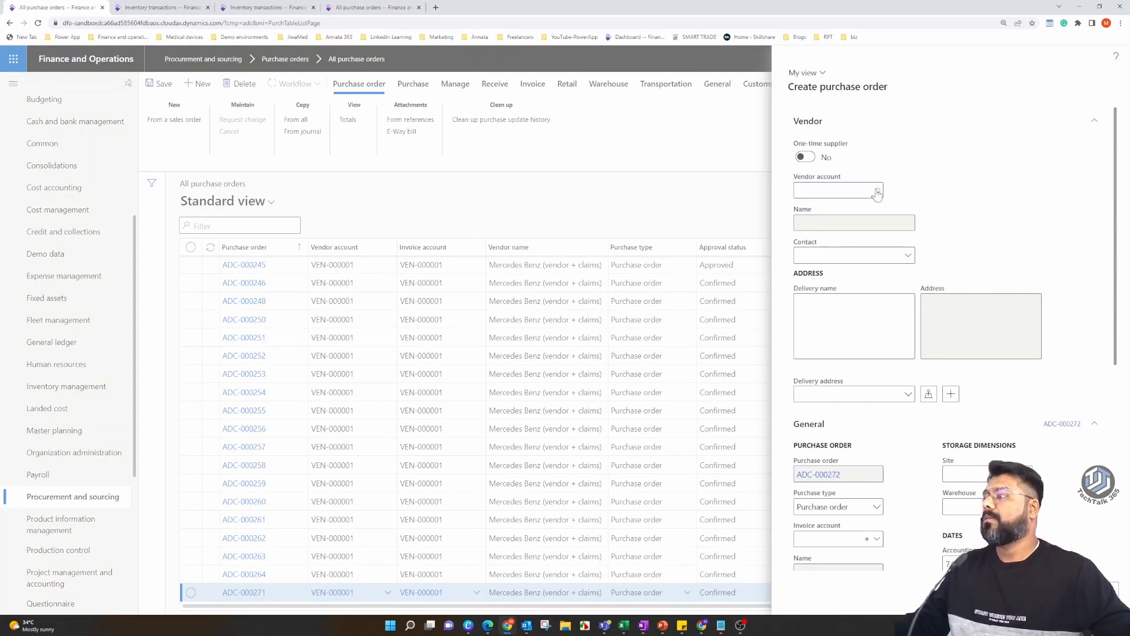
click(877, 192)
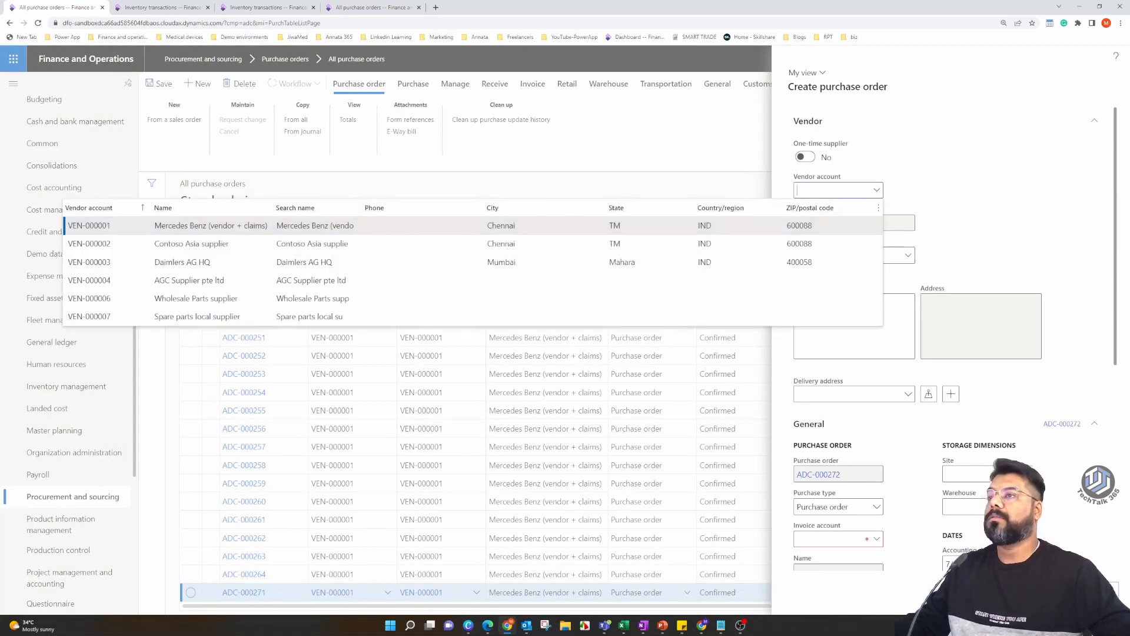
click(247, 227)
scroll(1127, 387, down, 2)
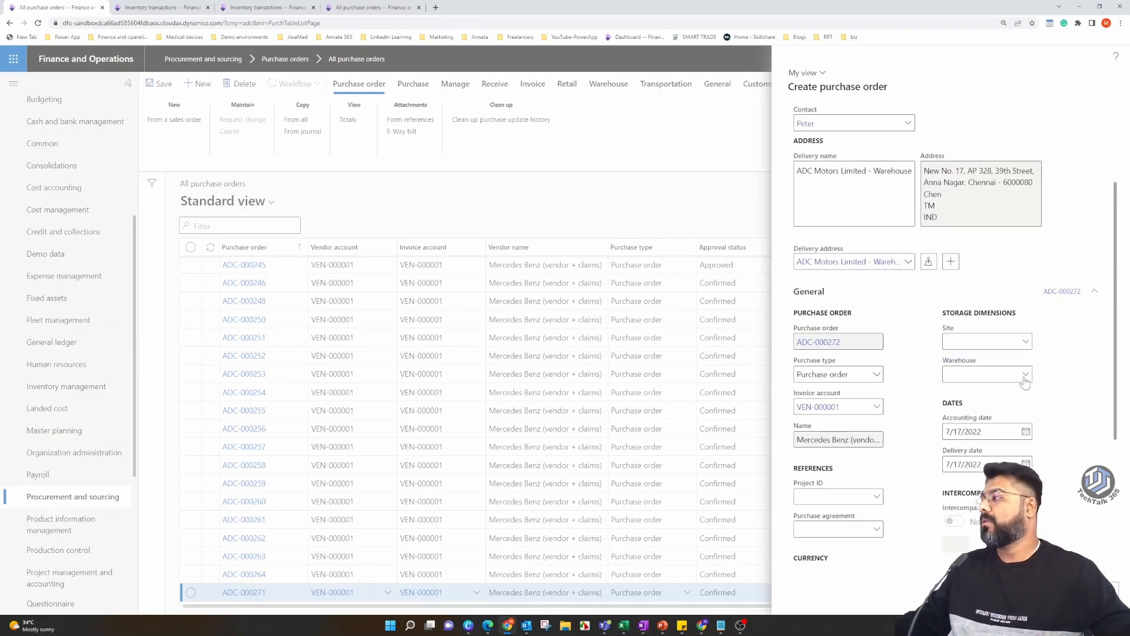
click(1025, 377)
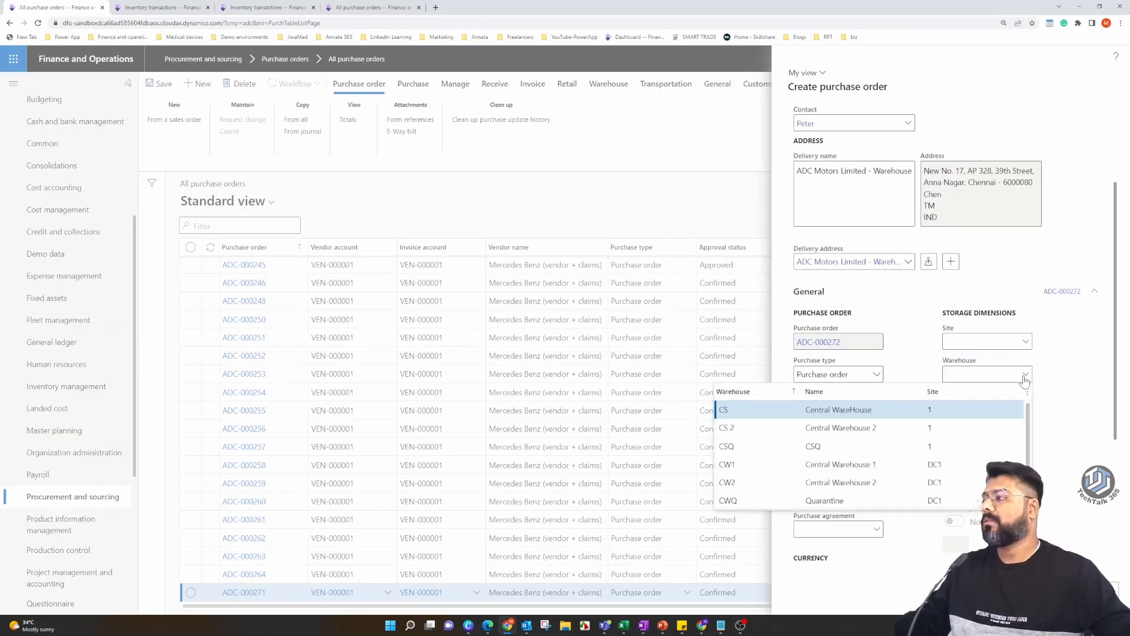
click(811, 409)
scroll(1127, 447, down, 4)
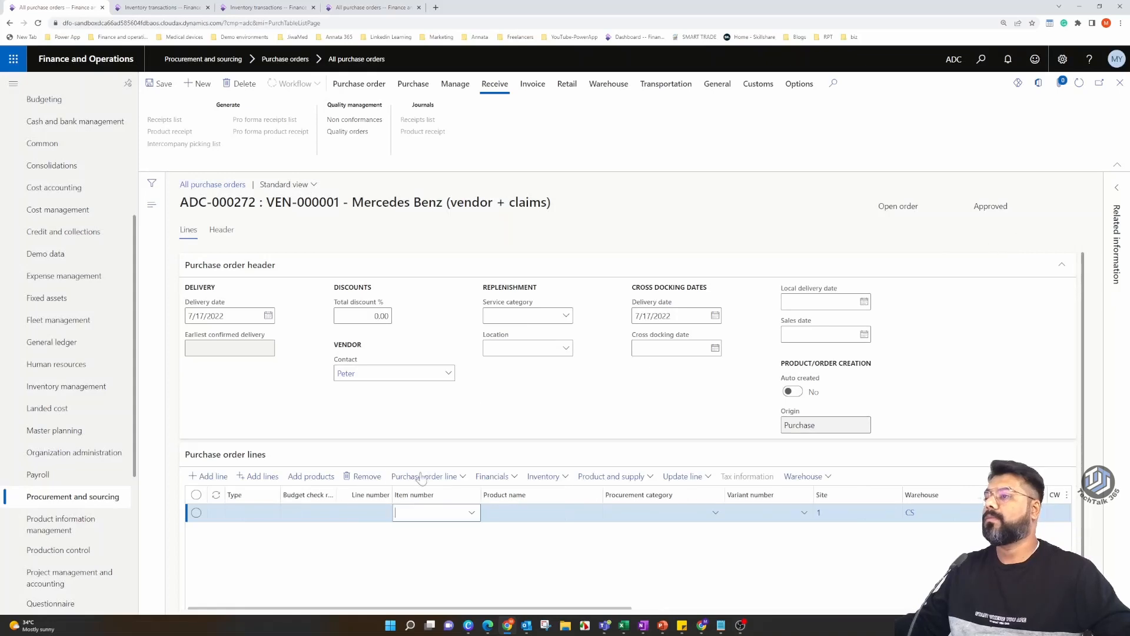
- Set the item of the new purchase order's first line to Brake Pad (P-000029)
click(472, 513)
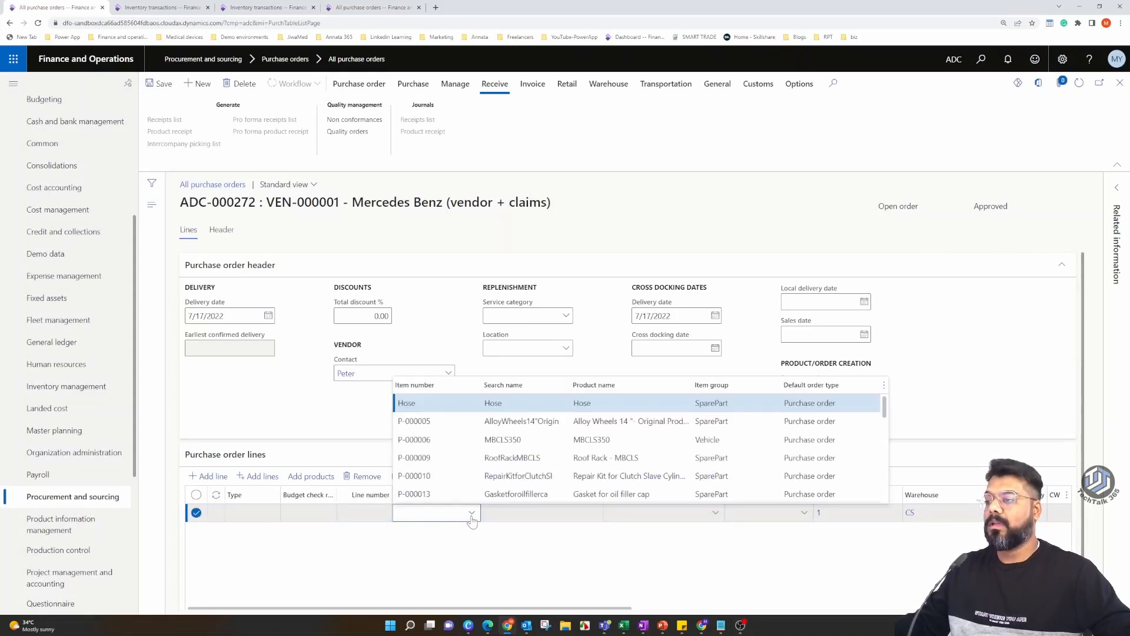
scroll(465, 488, down, 5)
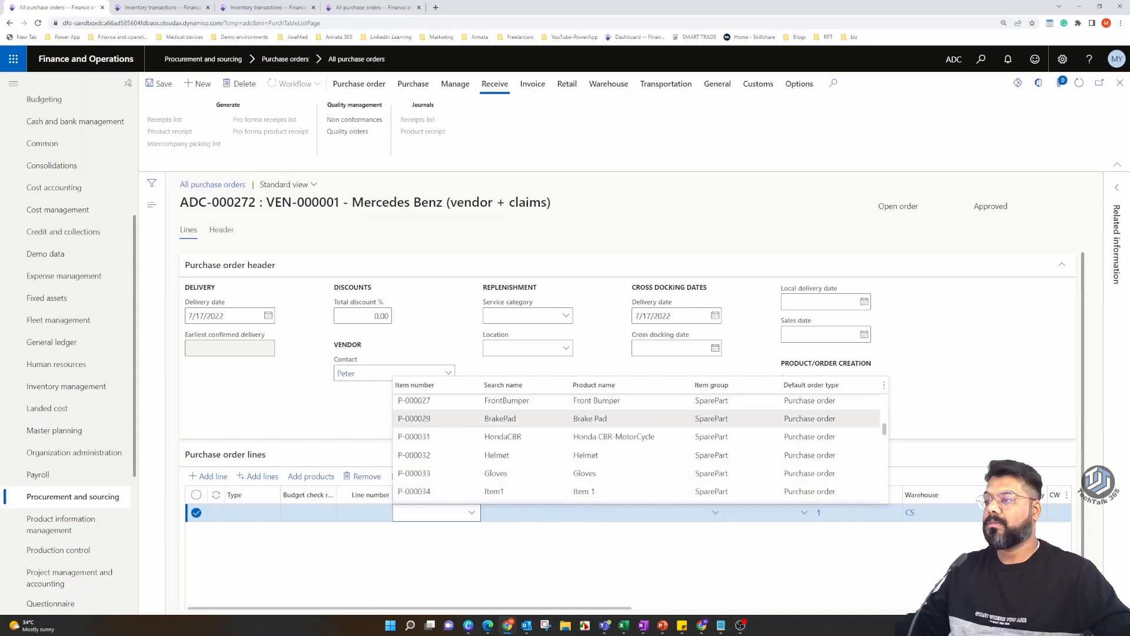
click(464, 423)
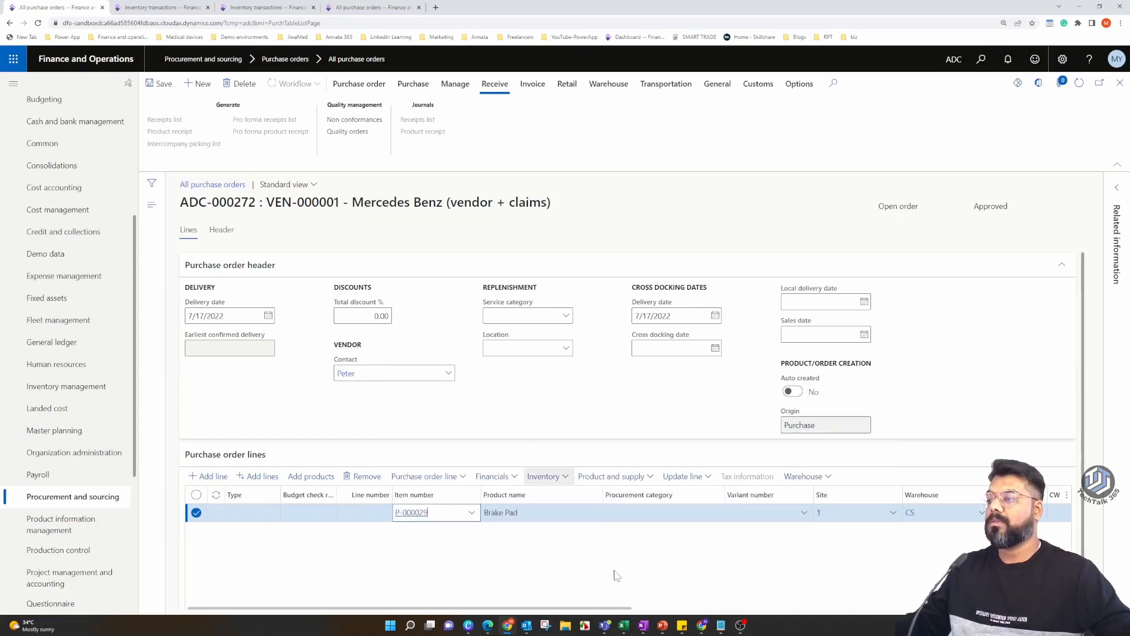
- Set the Brake Pad line's quantity to 4 and confirm the purchase order
drag(602, 613, 764, 609)
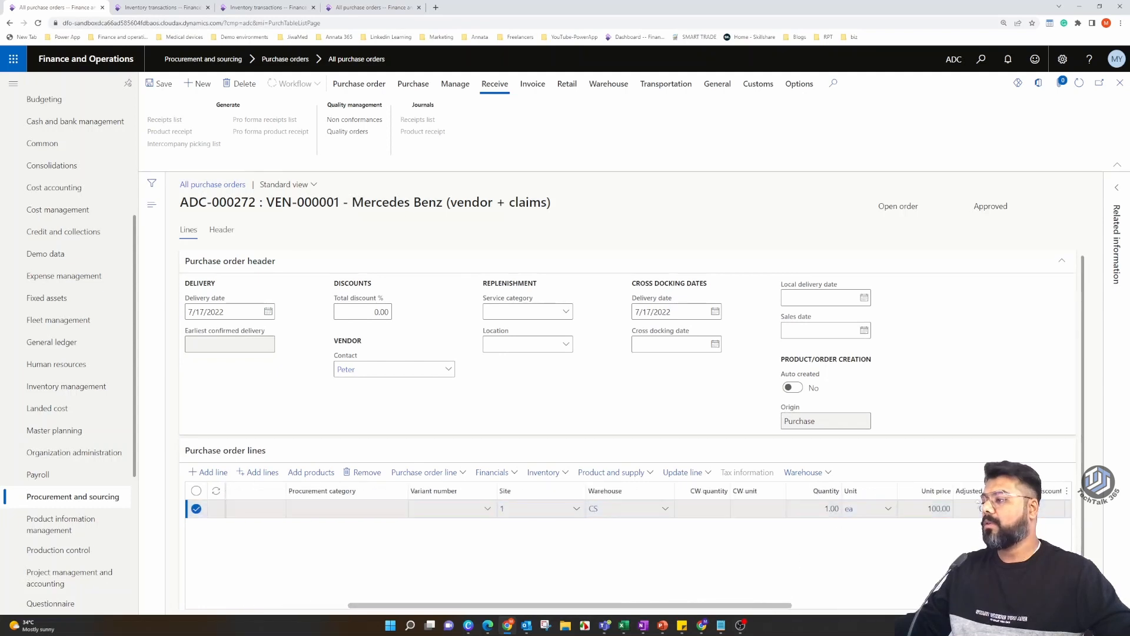
click(830, 510)
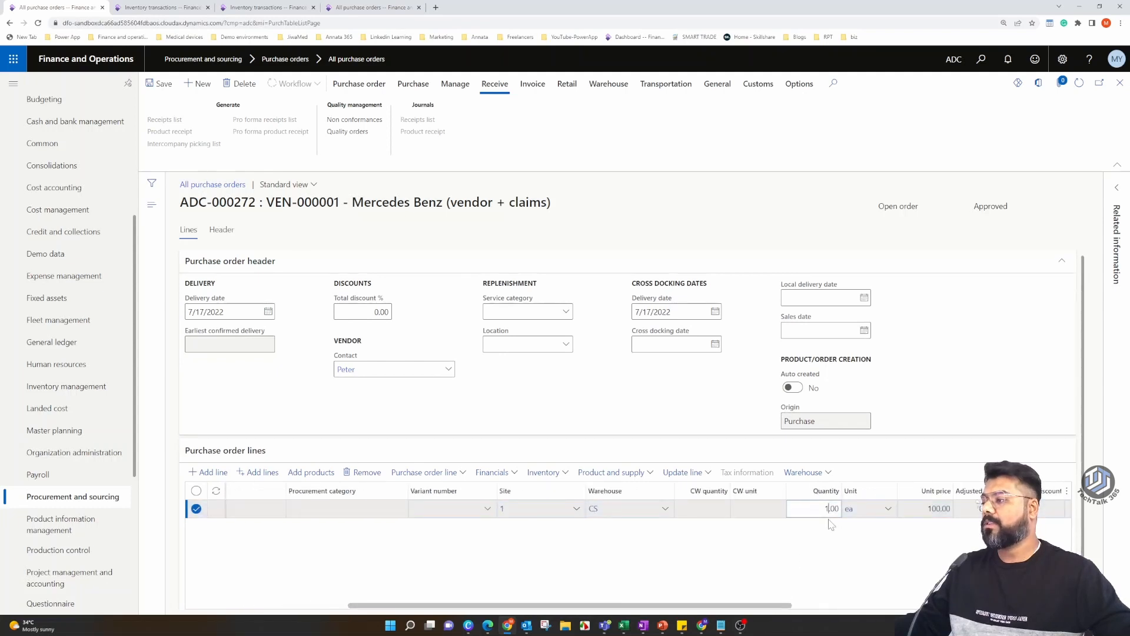
key(BackSpace)
text(4)
click(847, 573)
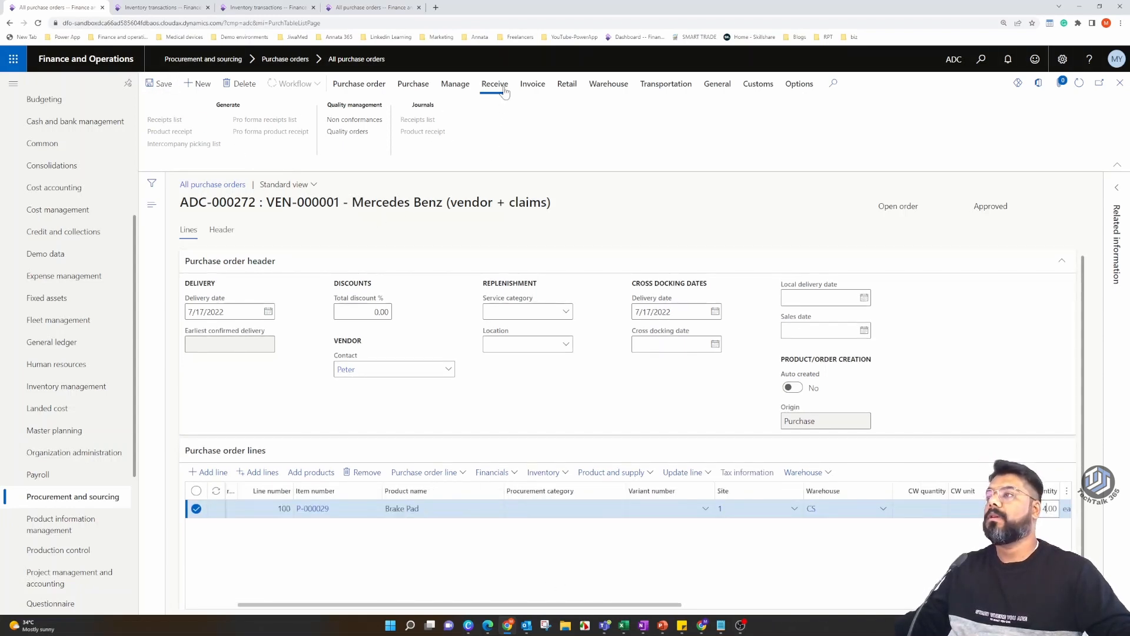
click(414, 88)
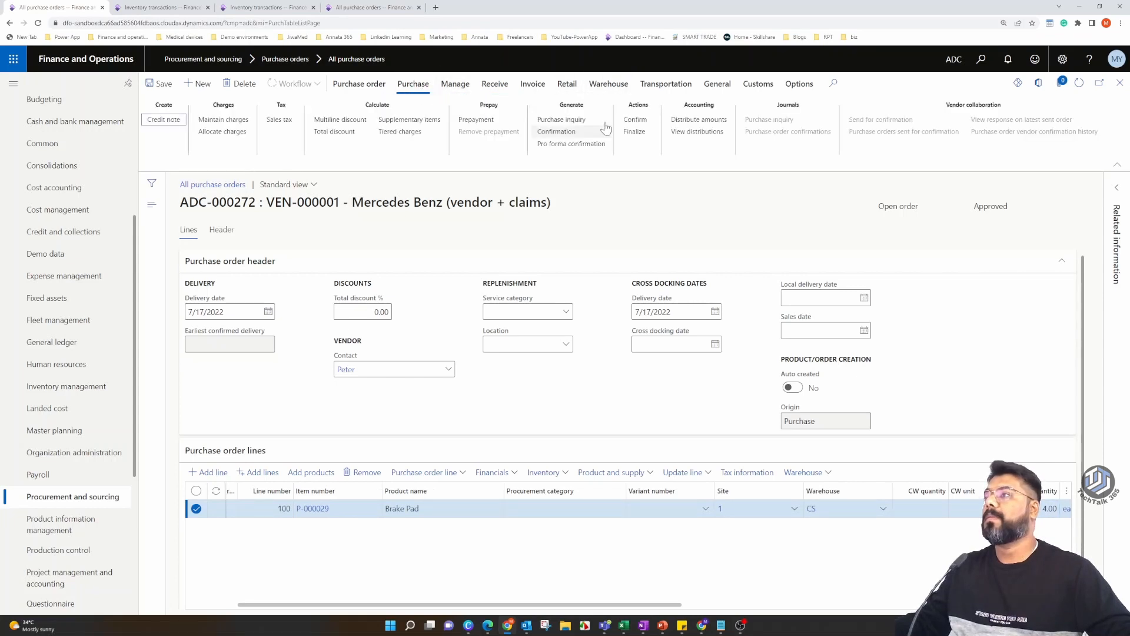
click(635, 119)
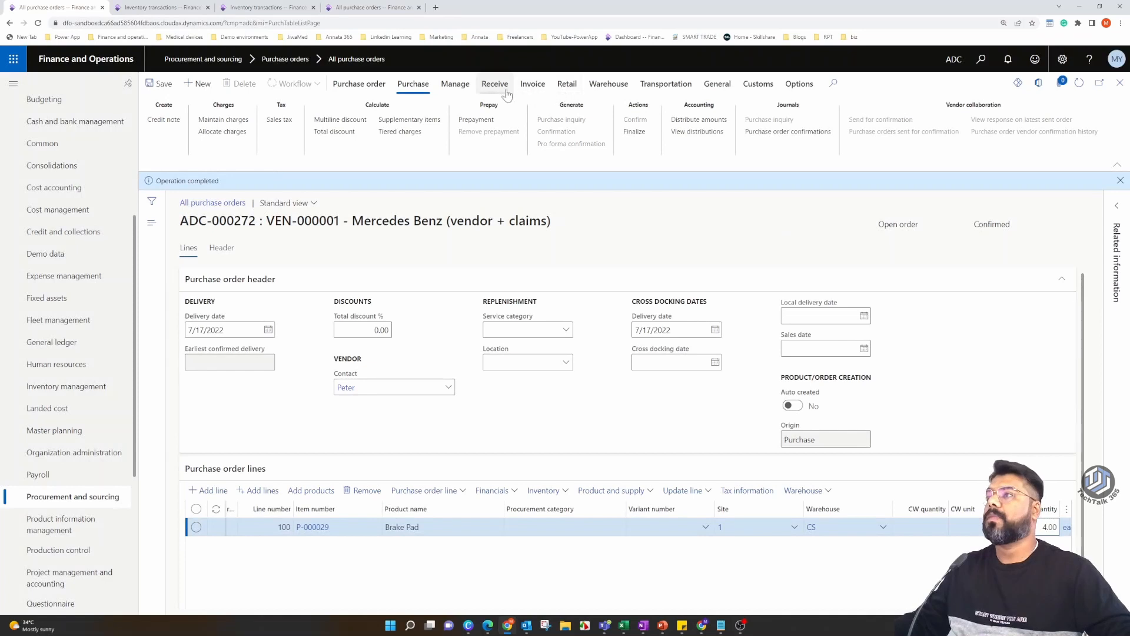
- Post the product receipt for the ordered quantity, using the purchase order's own number as the product receipt number
click(494, 84)
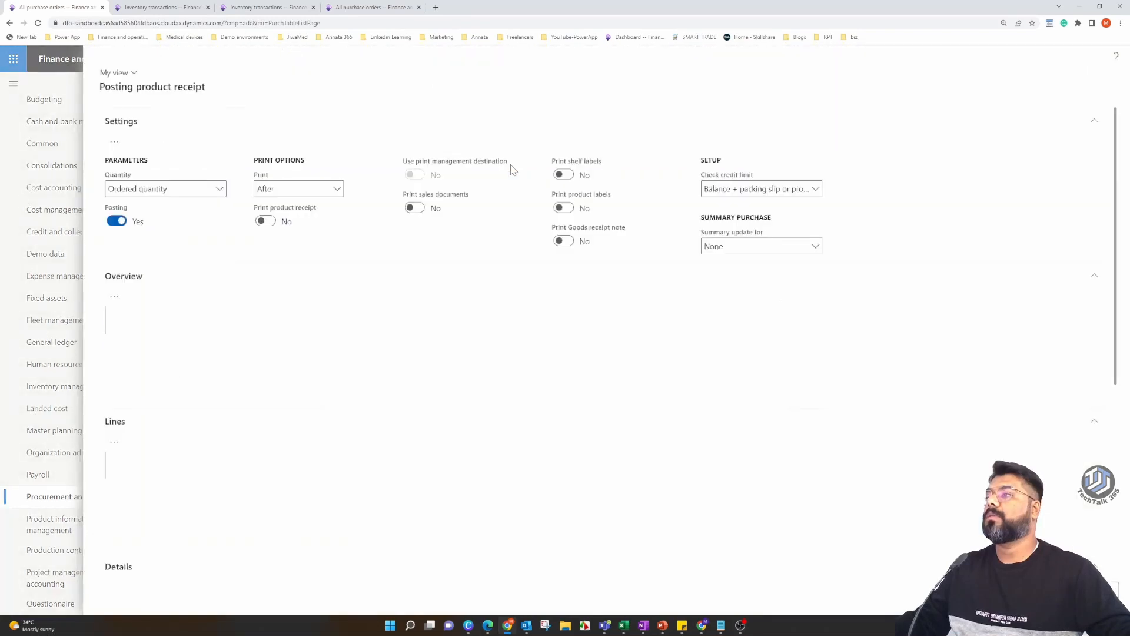
click(350, 336)
key(ctrl+c)
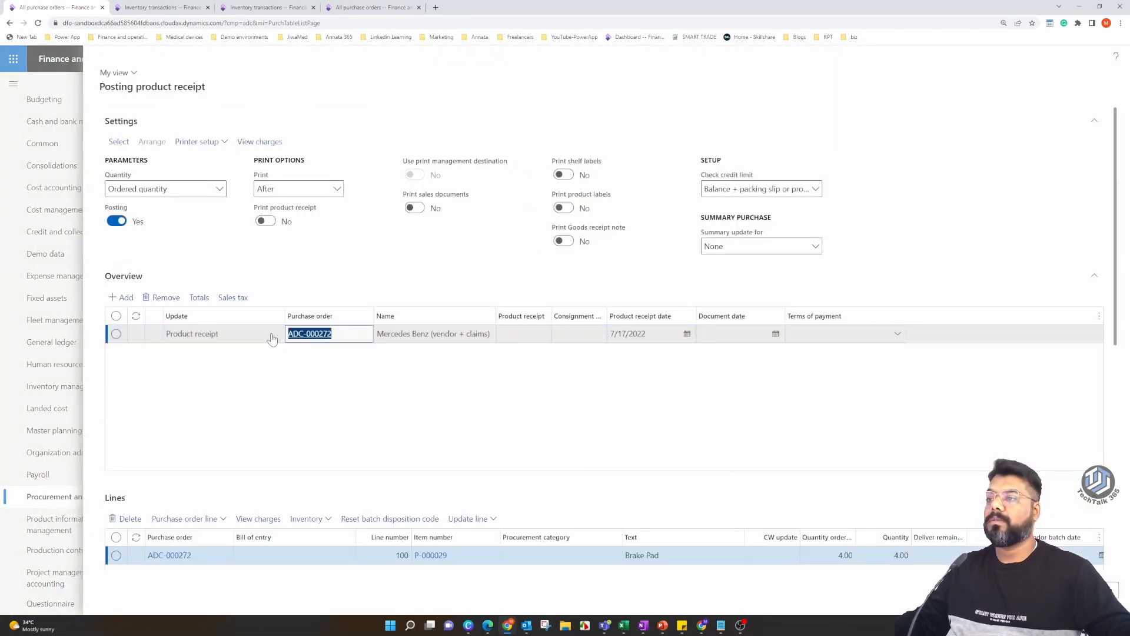
click(524, 333)
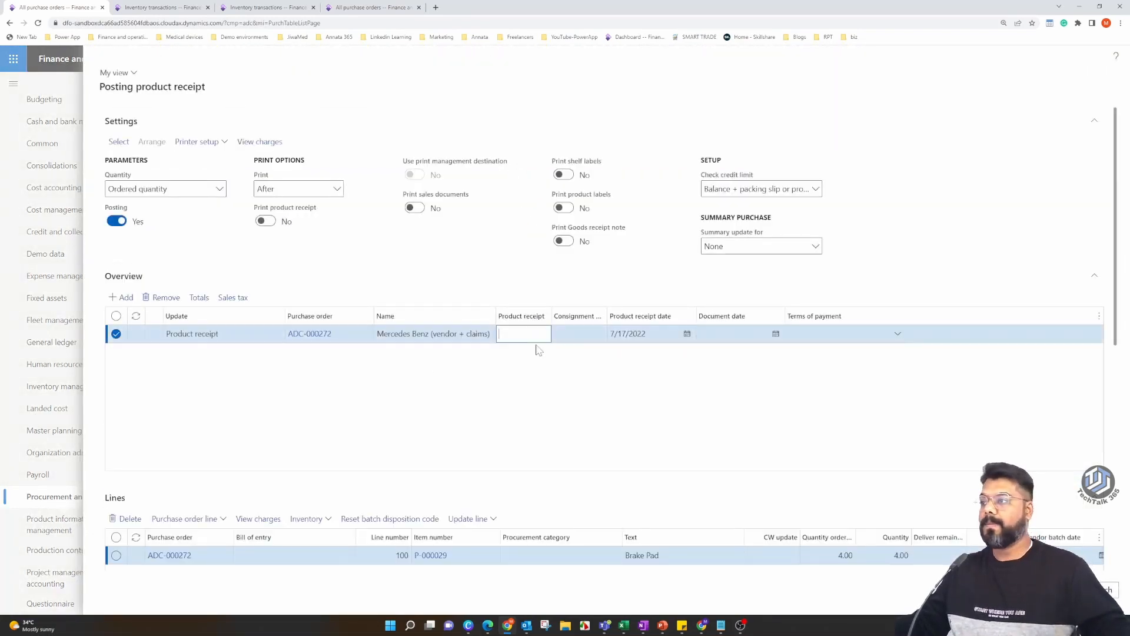
key(ctrl+v)
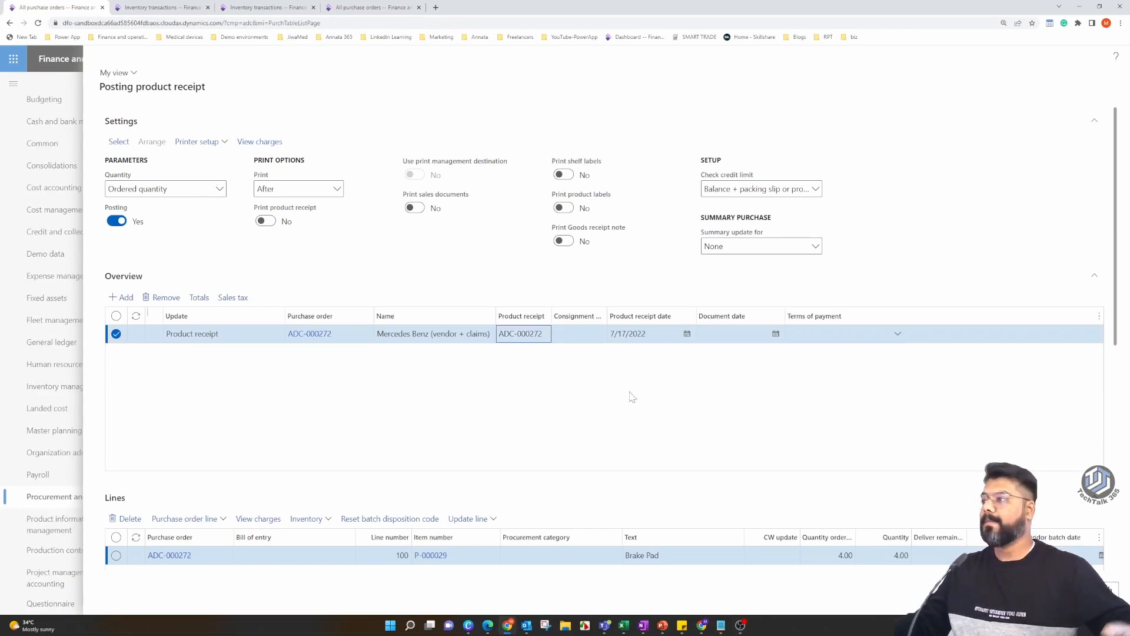
scroll(1106, 359, down, 3)
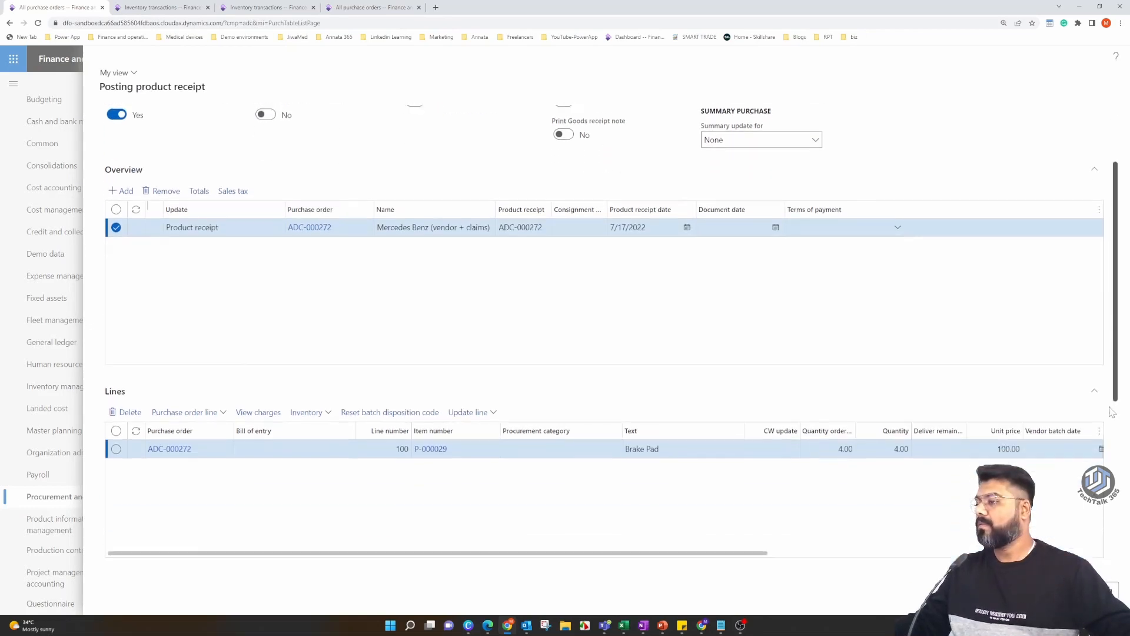
drag(713, 521, 343, 492)
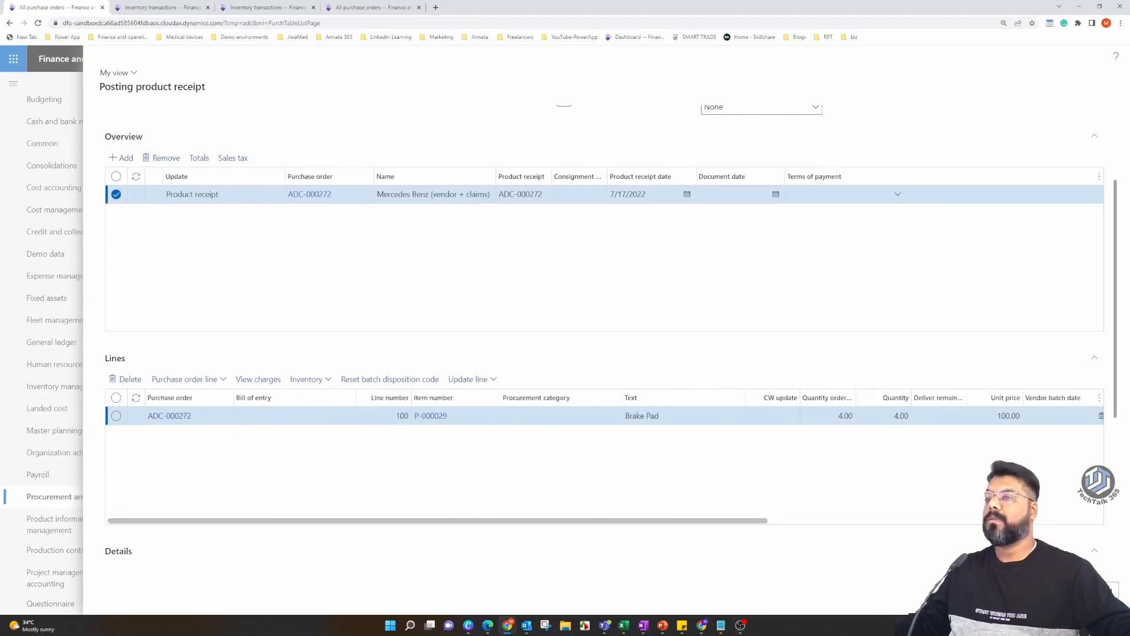
click(1065, 589)
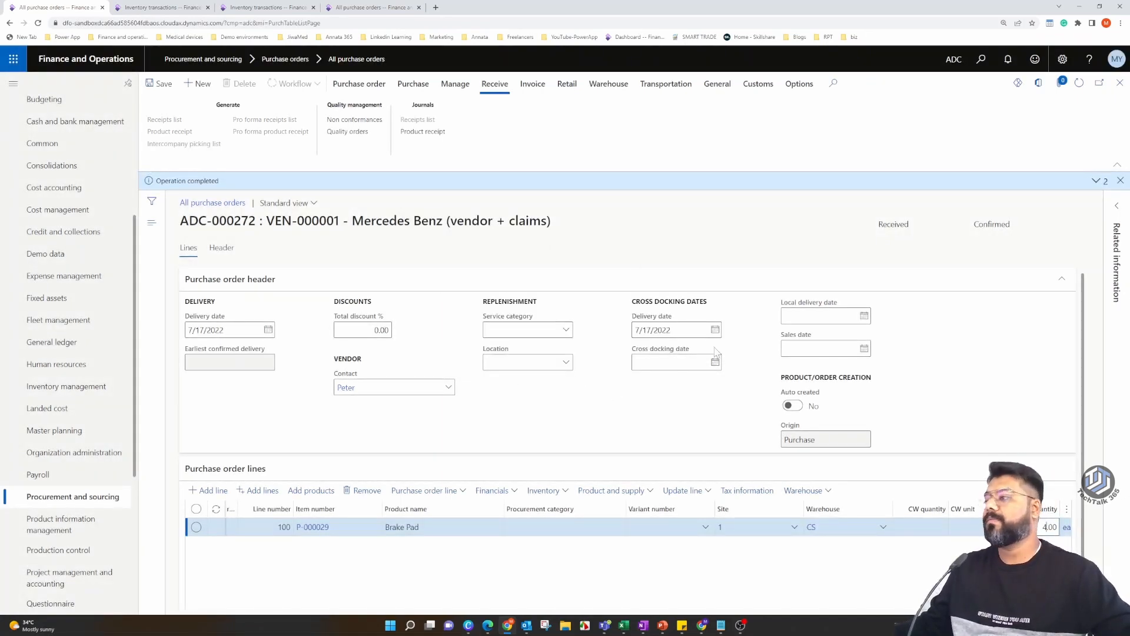
- Return from the inventory transactions to the refreshed Quarantine orders list, select the new Brake Pad order and review its available functions
click(157, 8)
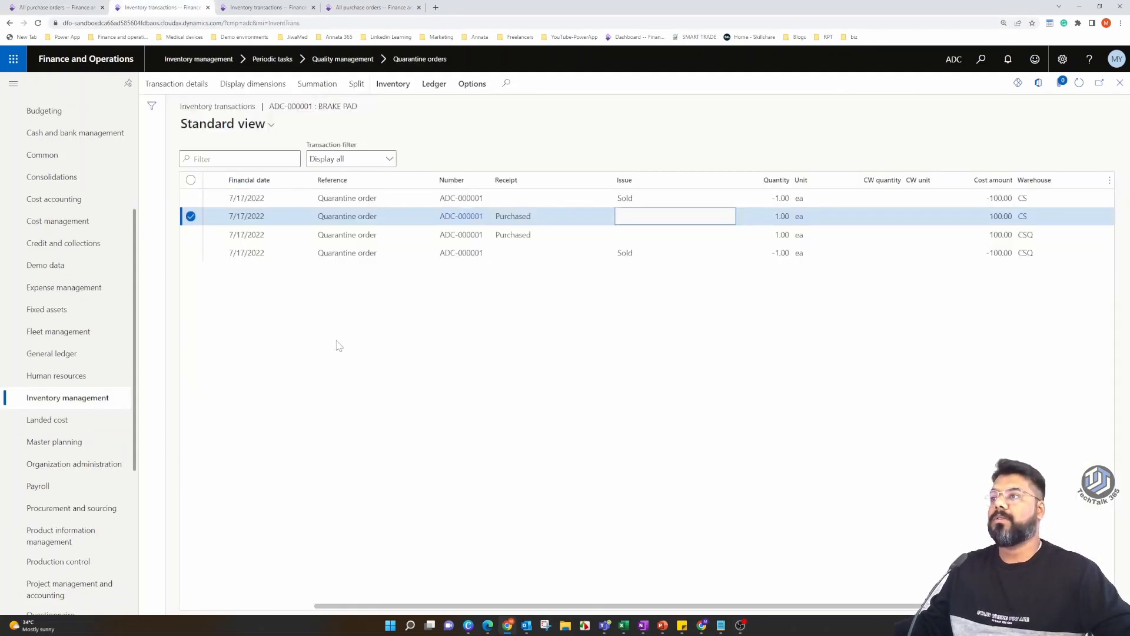
click(1120, 83)
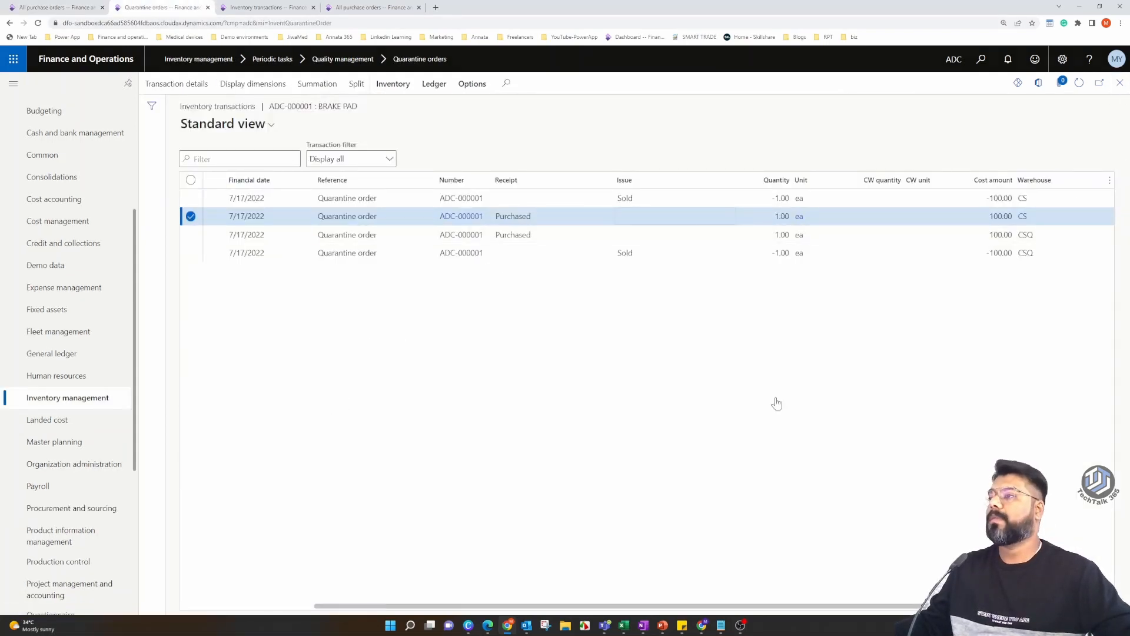
click(1119, 82)
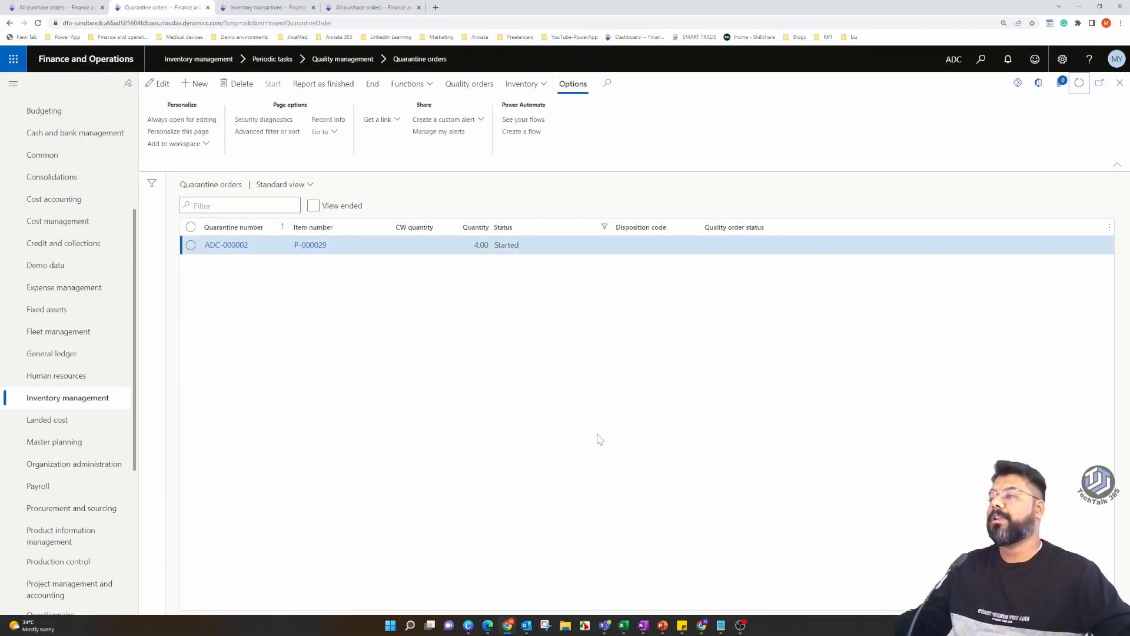
click(579, 249)
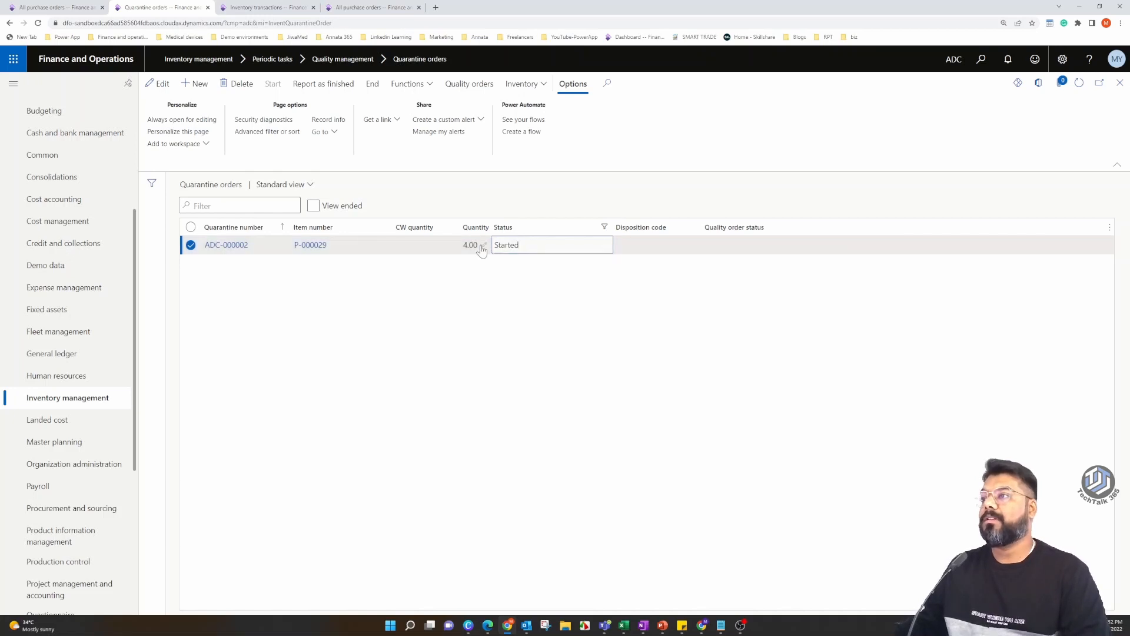
click(431, 85)
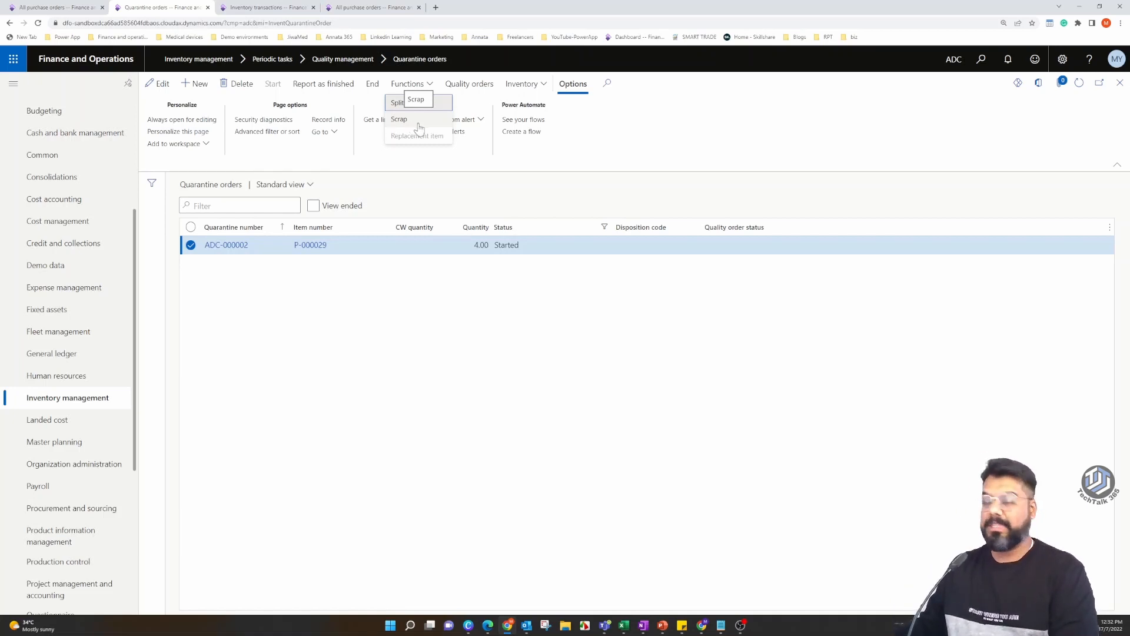
click(430, 344)
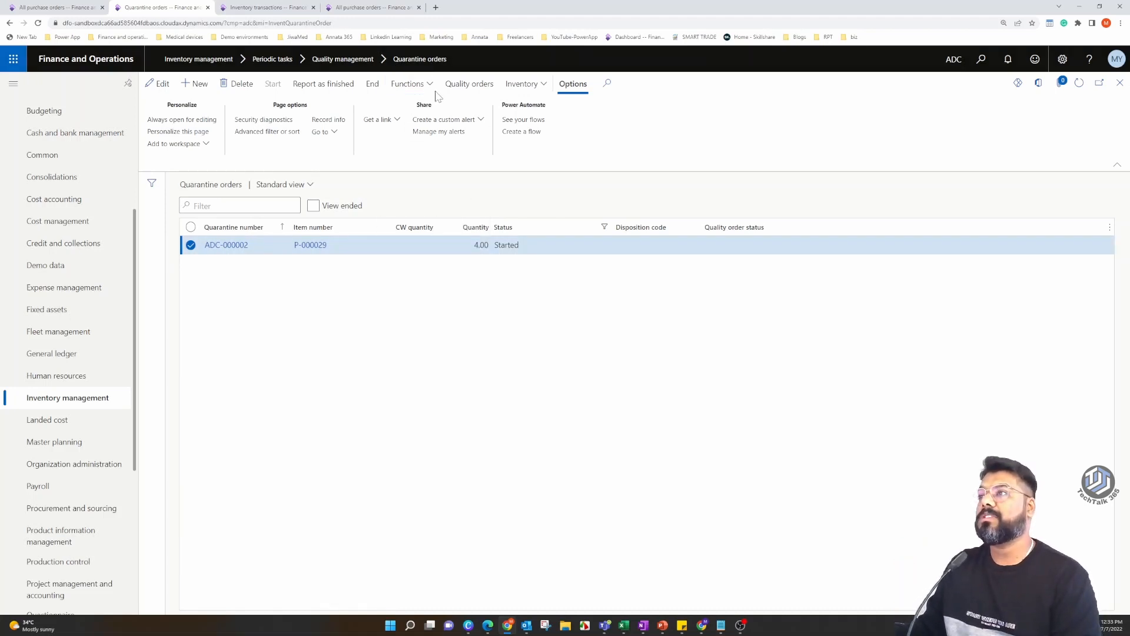
- Split the Brake Pad quarantine order of 4 into two separate orders with a split quantity of 2 each
click(420, 85)
click(419, 105)
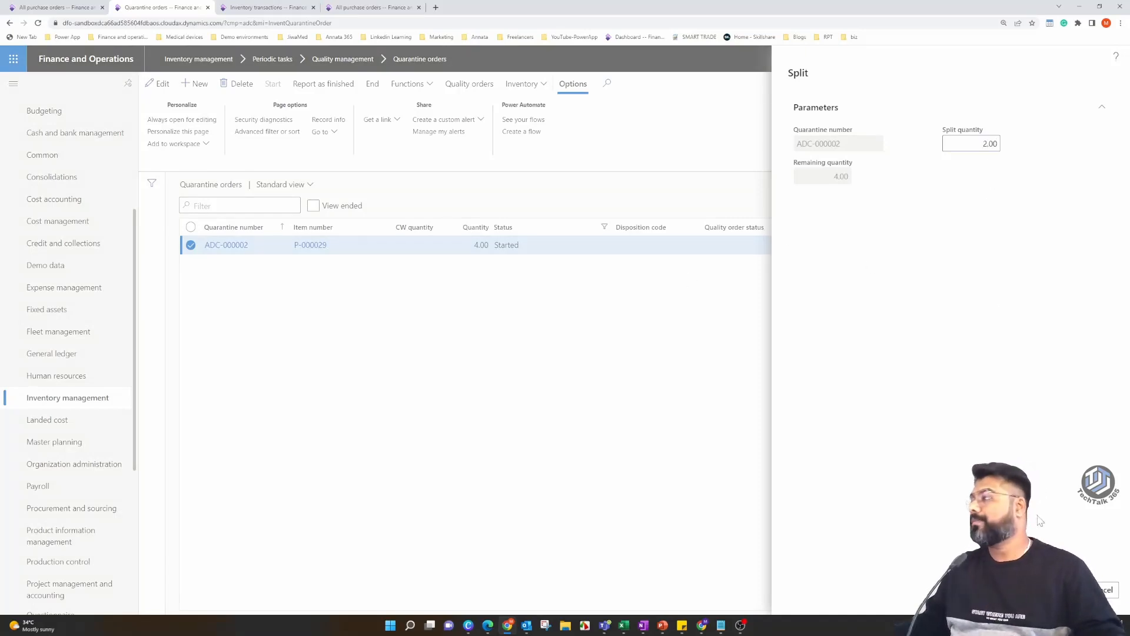
click(1066, 590)
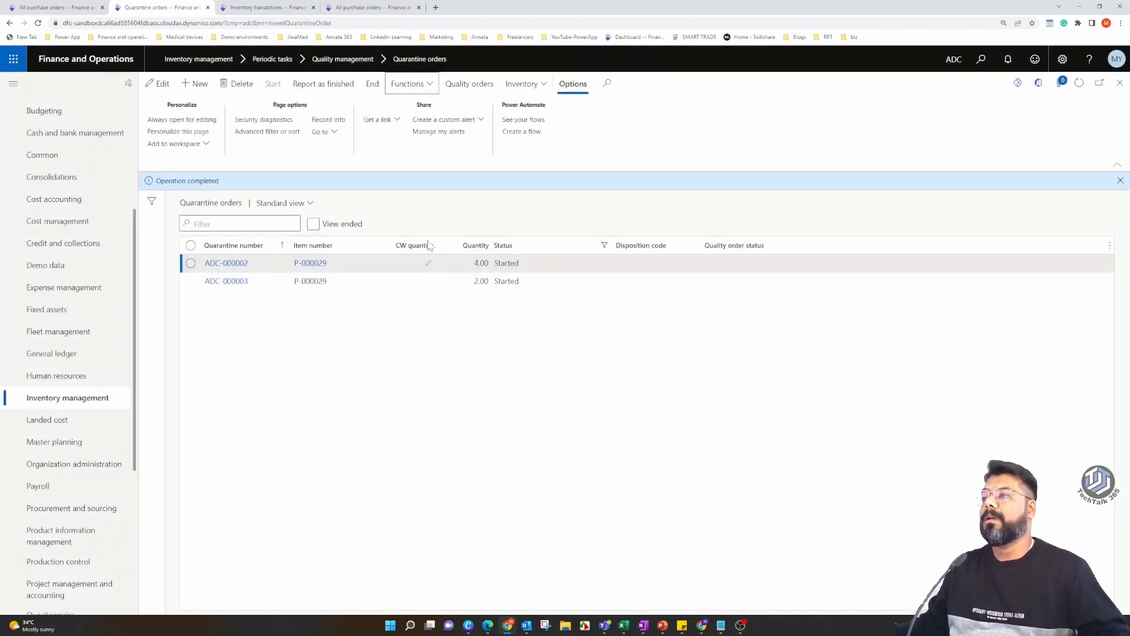
click(426, 85)
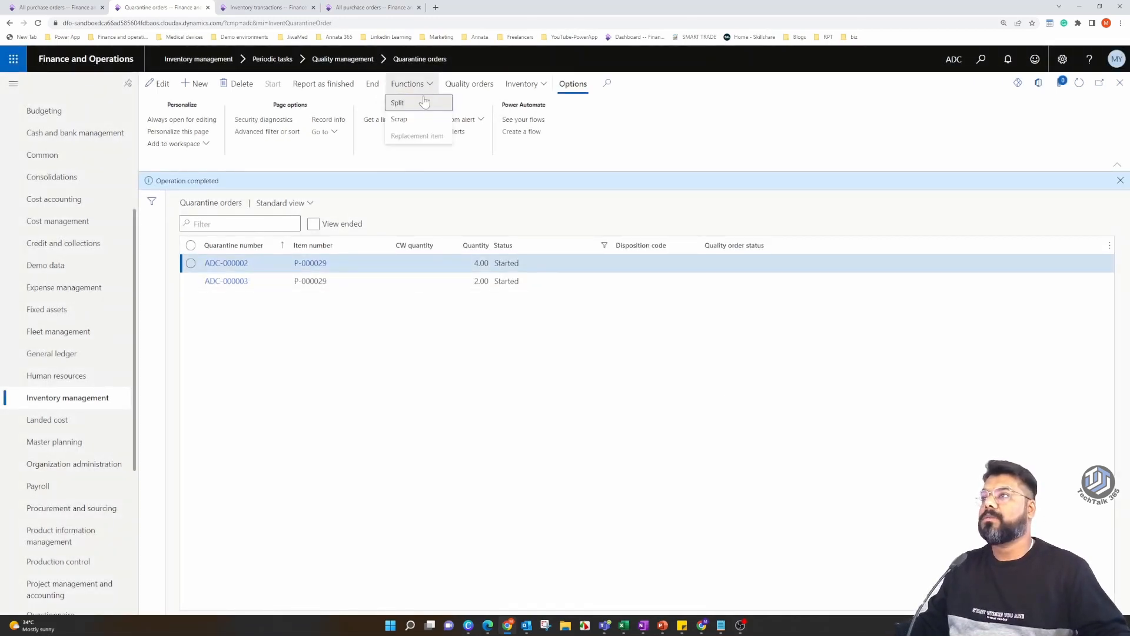
click(419, 104)
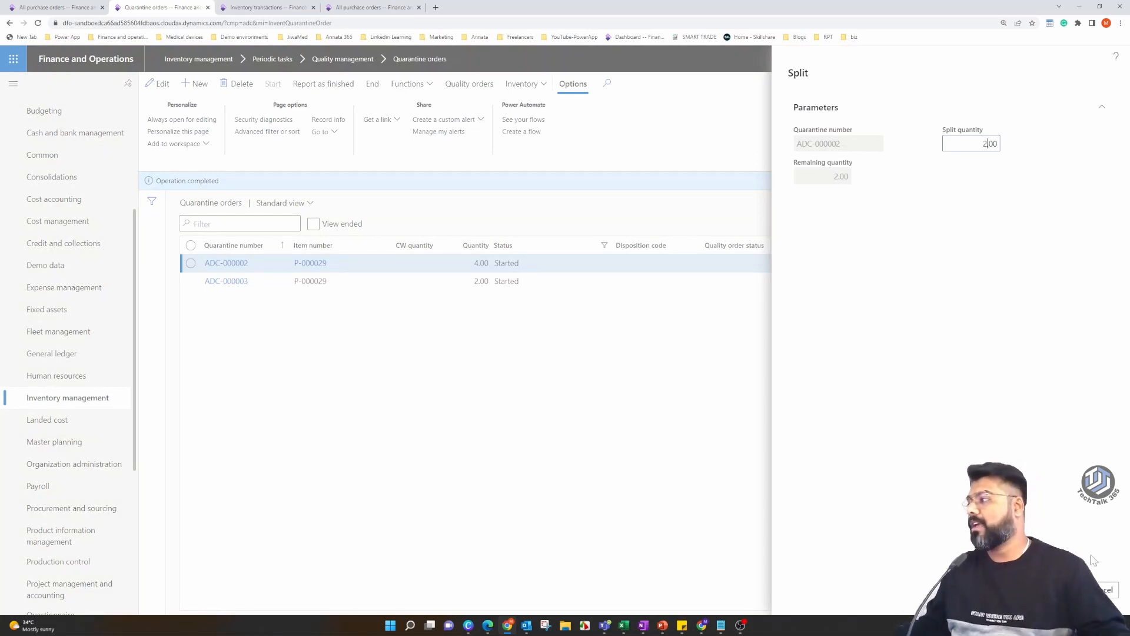
click(1059, 589)
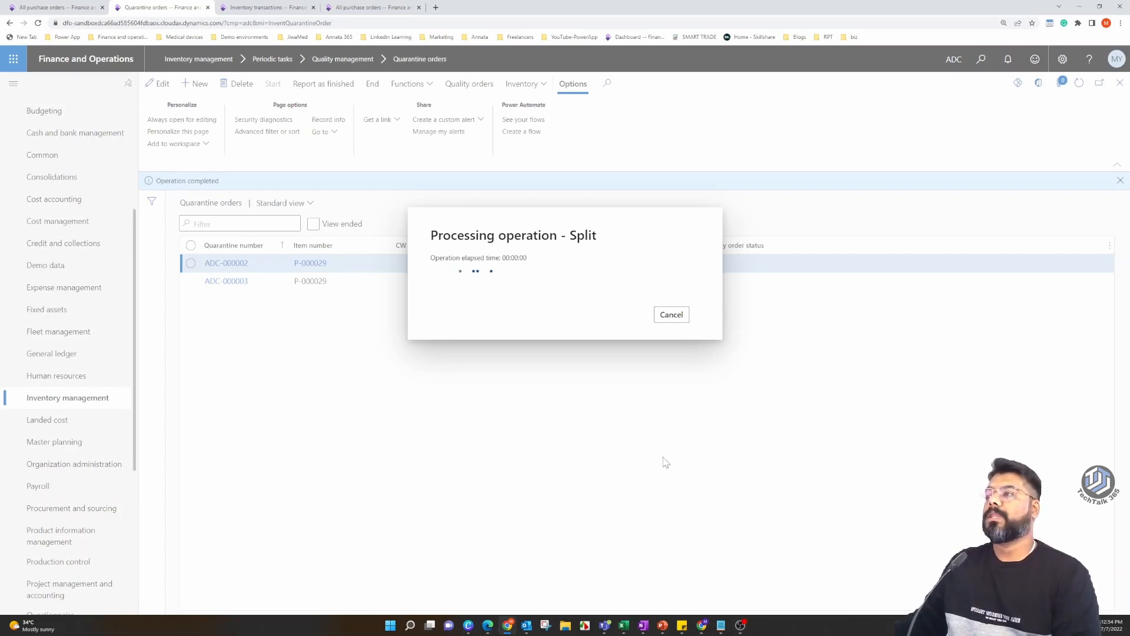
click(494, 283)
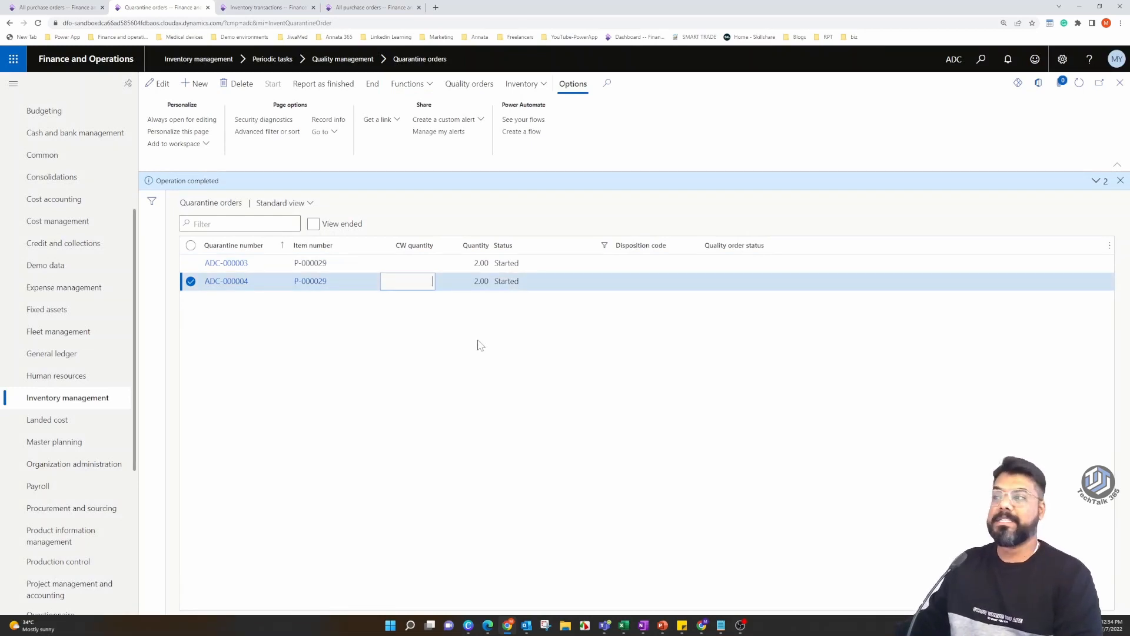
click(433, 88)
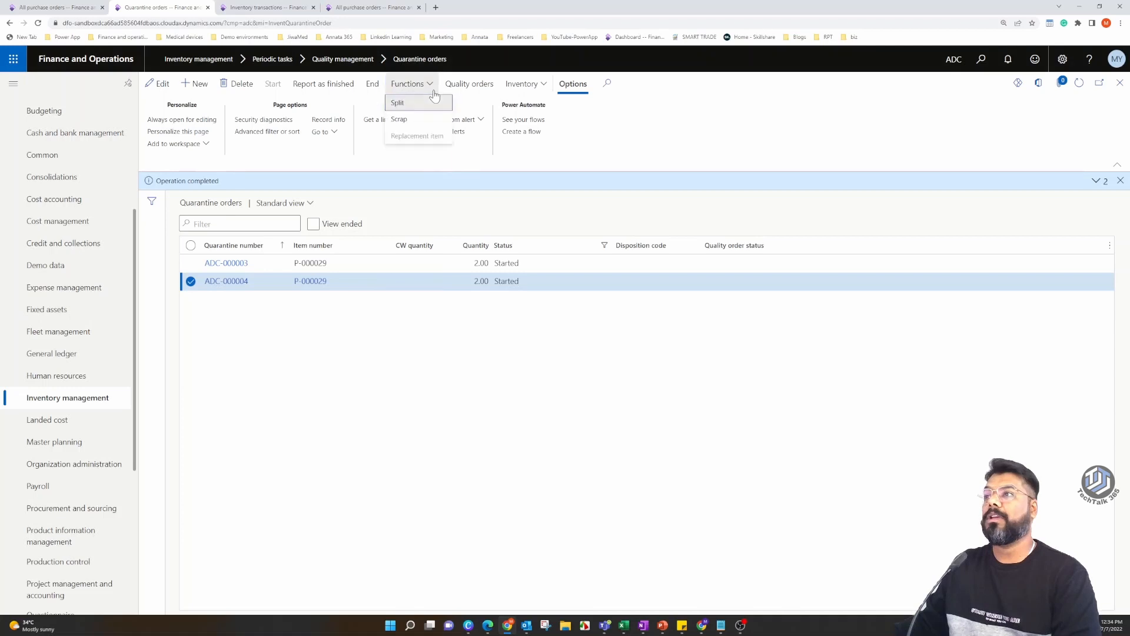
click(348, 445)
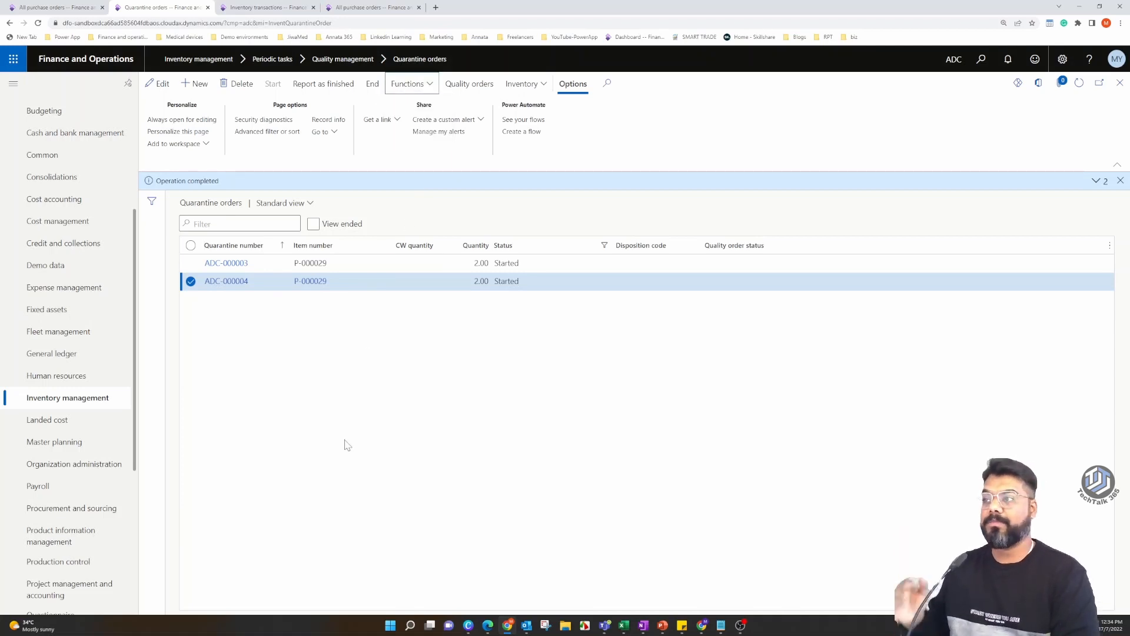
- Report the first of the two split Brake Pad quarantine orders as finished with the arrival journal name IAJ
click(372, 265)
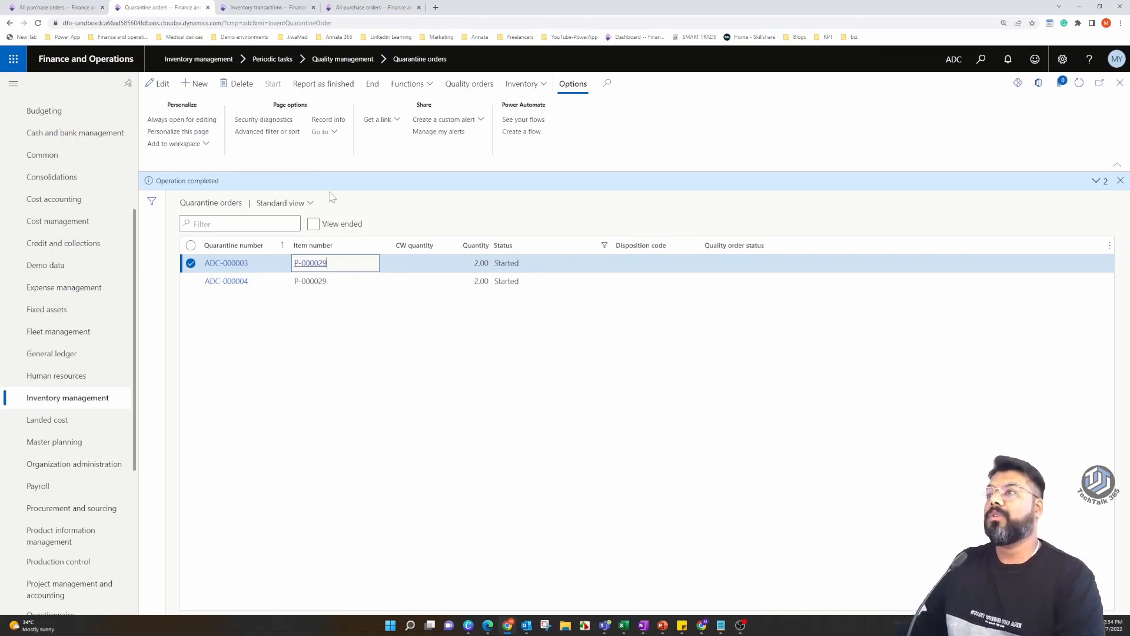
click(332, 87)
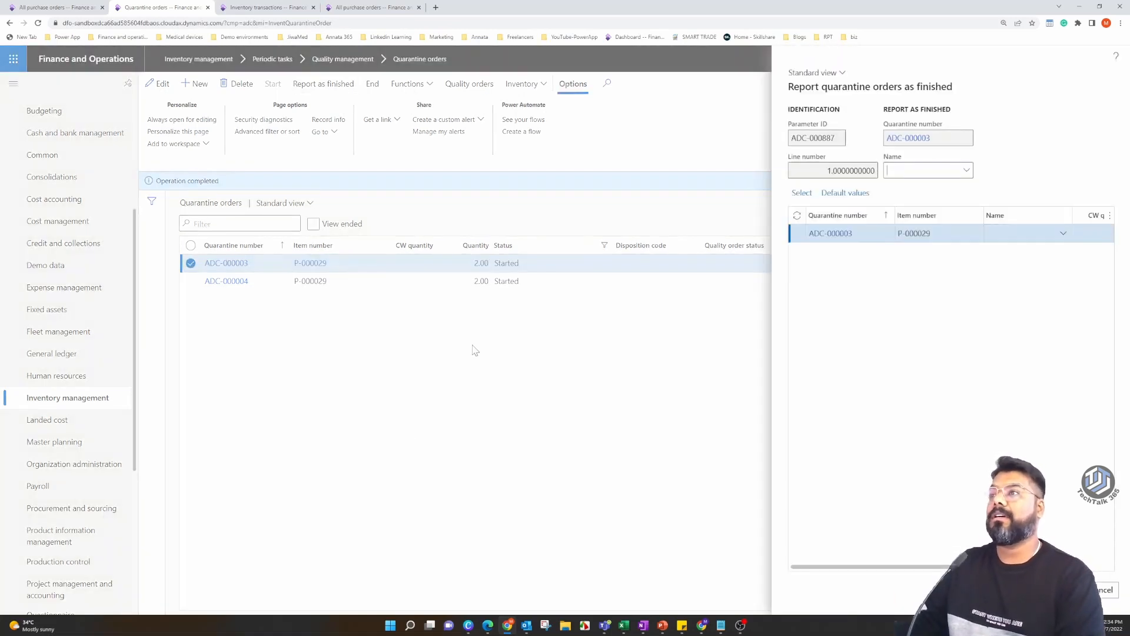
click(965, 171)
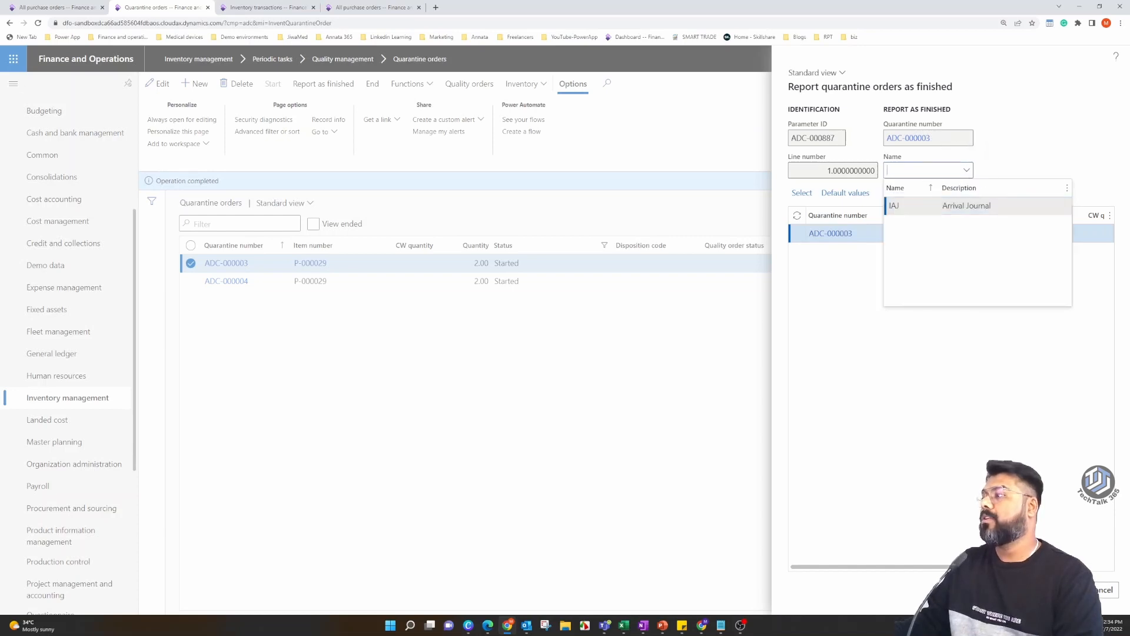
click(918, 206)
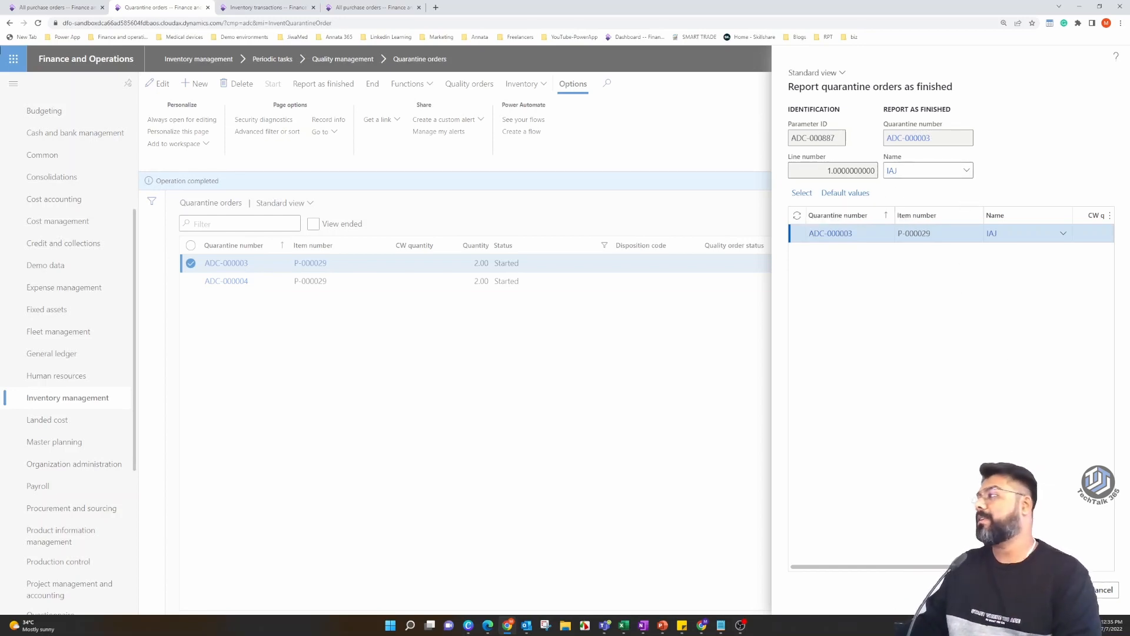
drag(988, 567, 1129, 551)
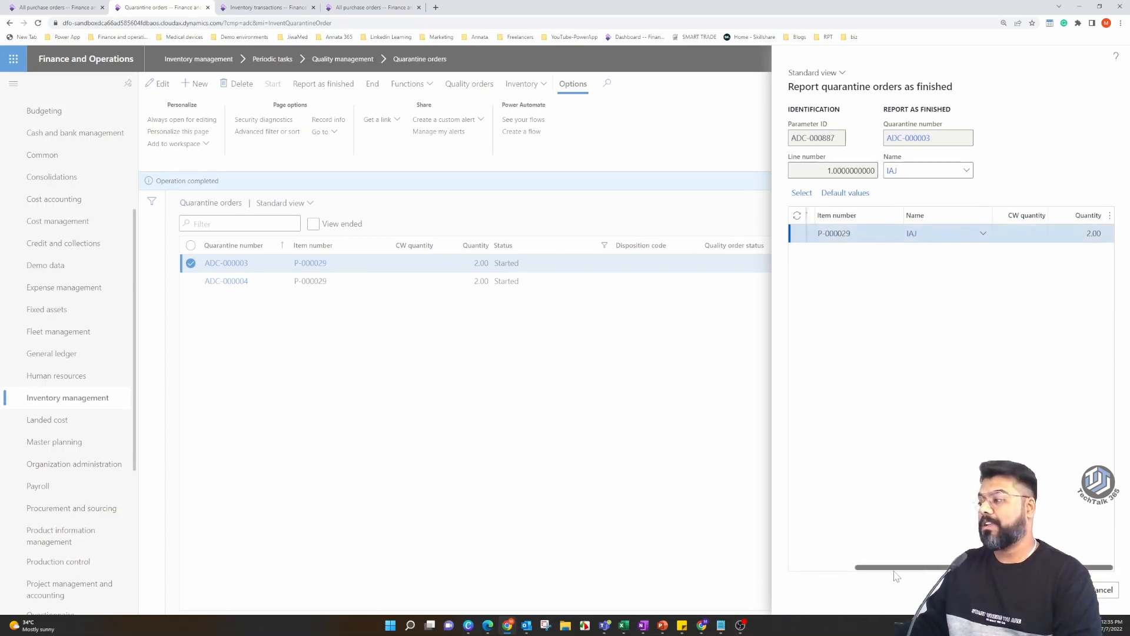
drag(893, 568, 829, 567)
click(1063, 590)
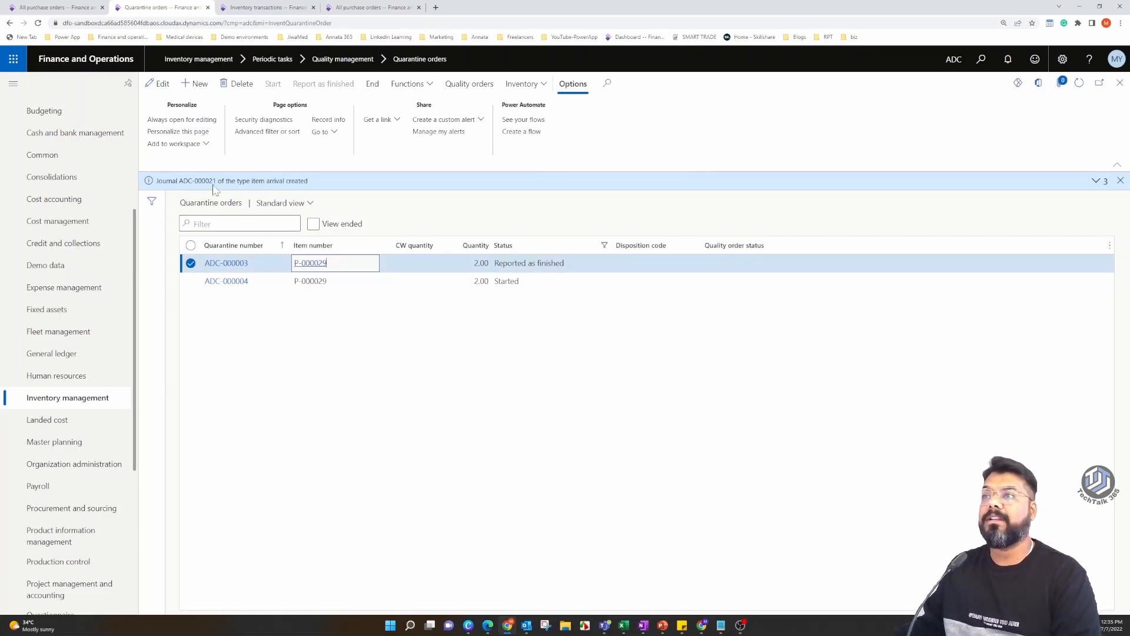
- Open the Brake Pad arrival journal from Item arrival under Inventory management's journal entries, using the other inventory transactions browser tab
click(265, 7)
click(74, 309)
scroll(83, 412, down, 3)
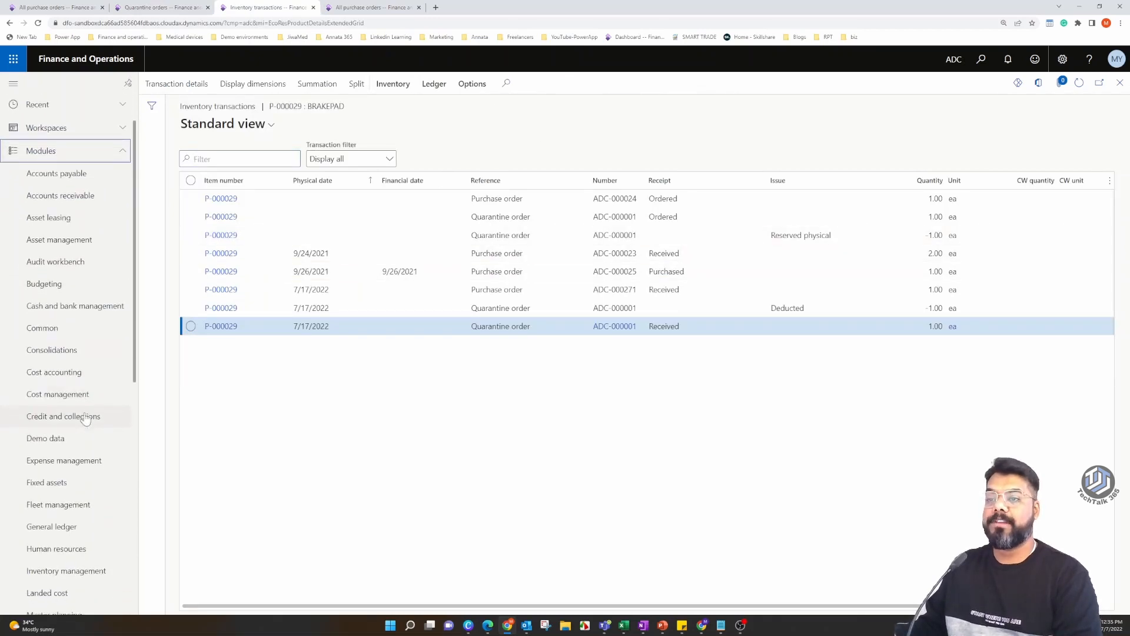
click(81, 442)
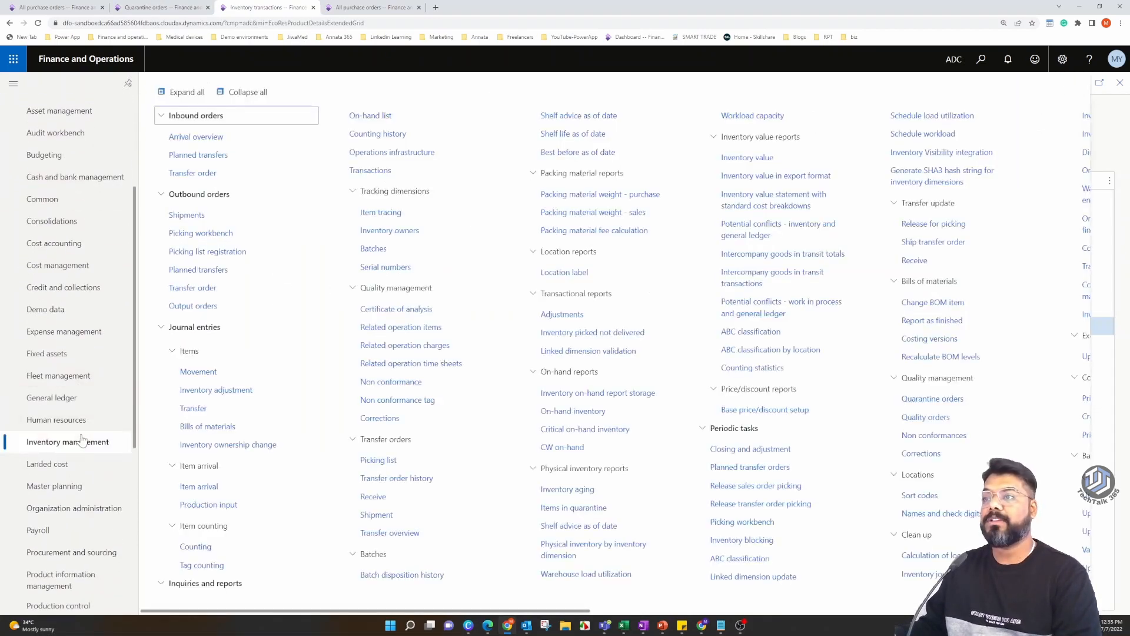
click(211, 505)
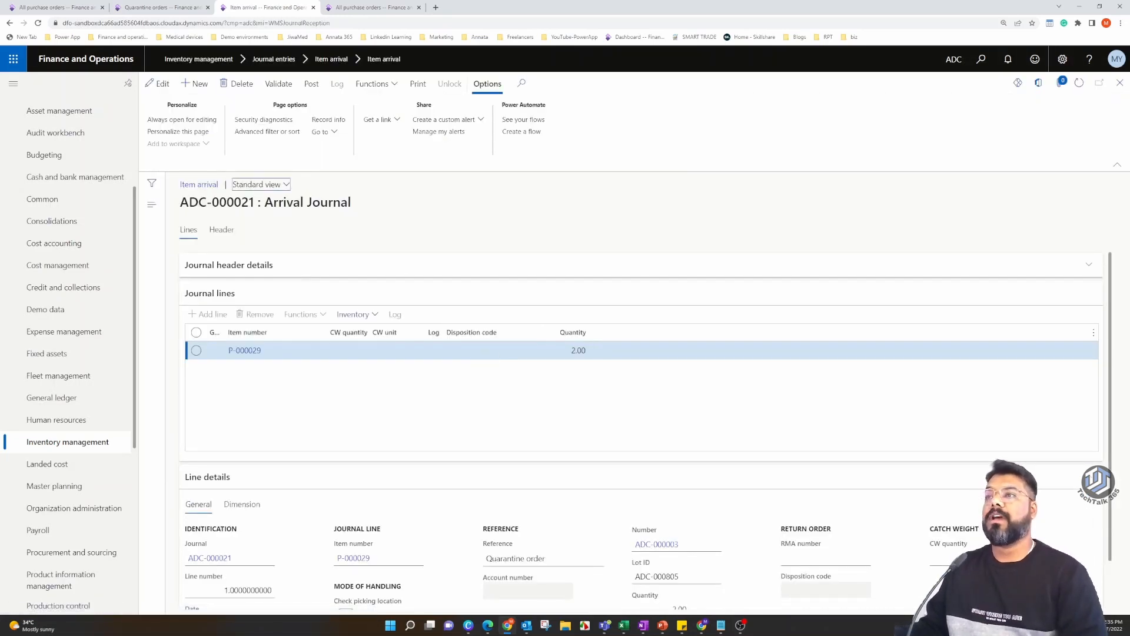
- Validate the Brake Pad arrival journal and compare it with the first split quarantine order in the Quarantine orders list
click(150, 7)
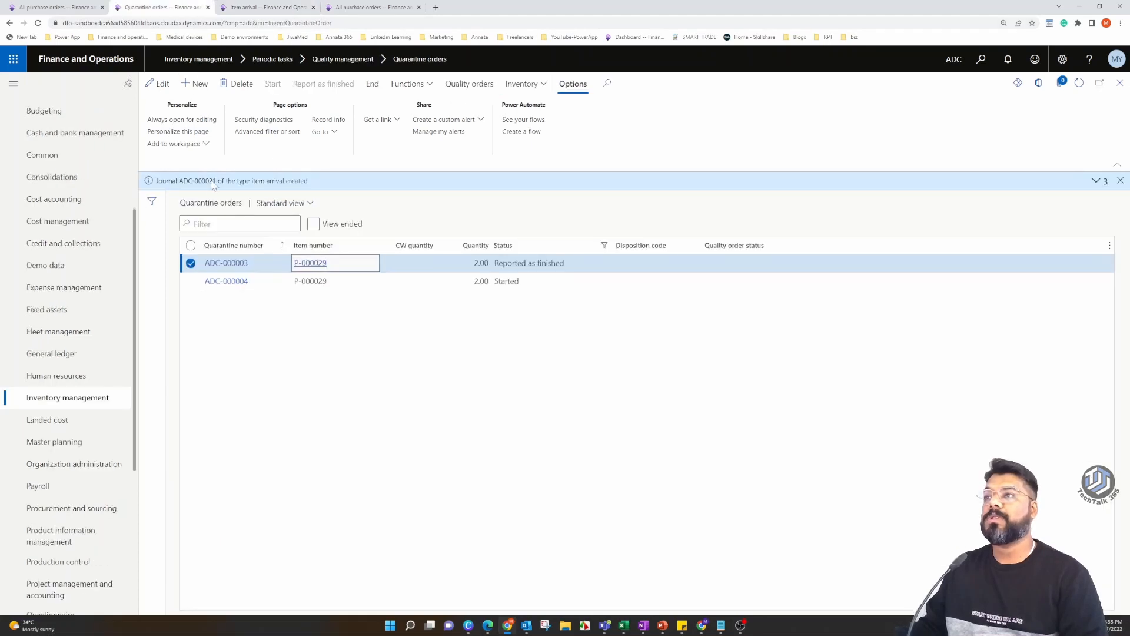
key(ctrl+Tab)
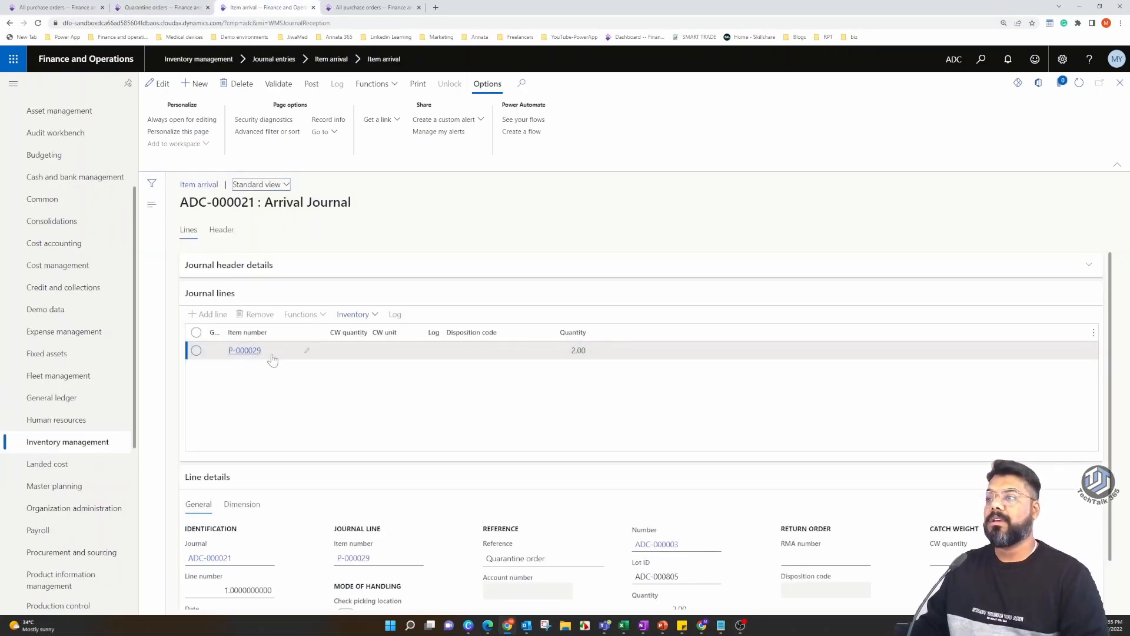
click(253, 358)
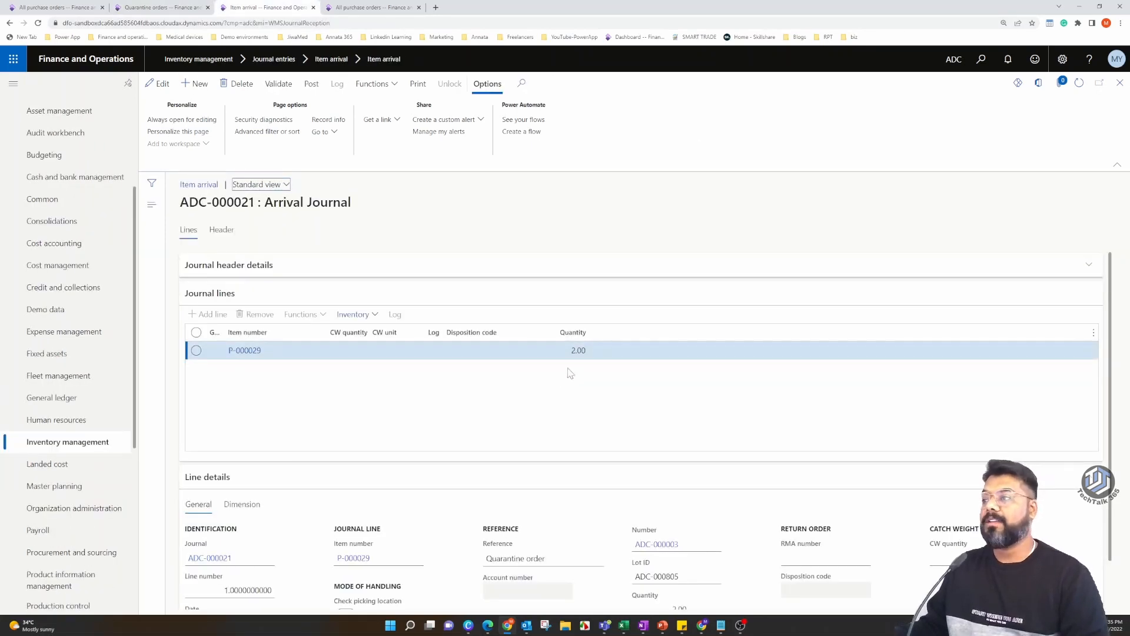
scroll(541, 465, down, 1)
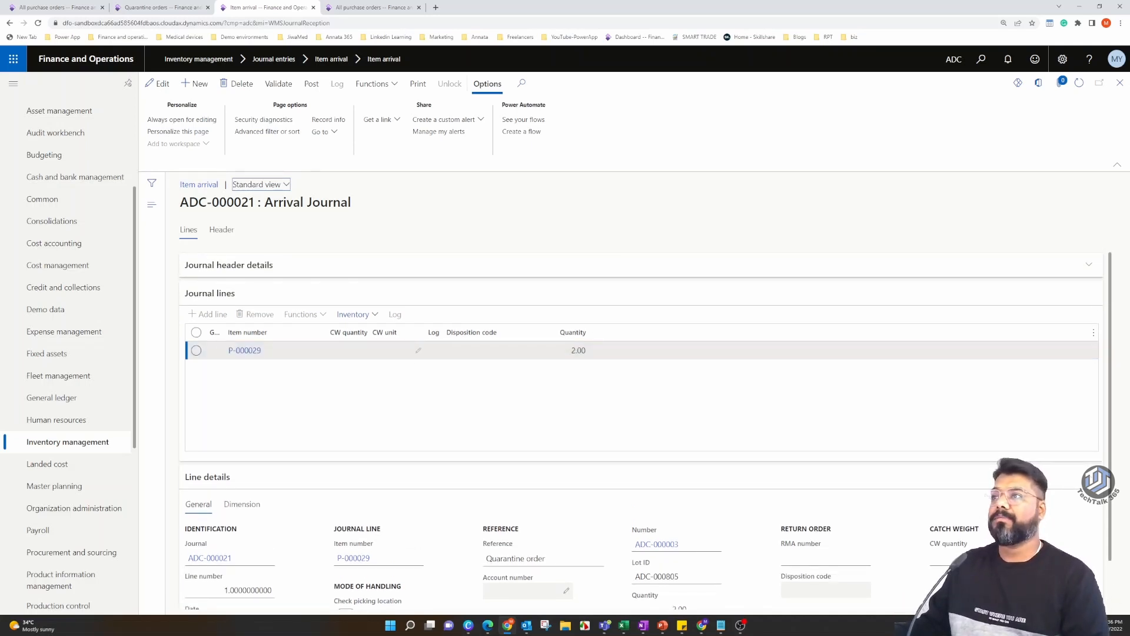
click(278, 85)
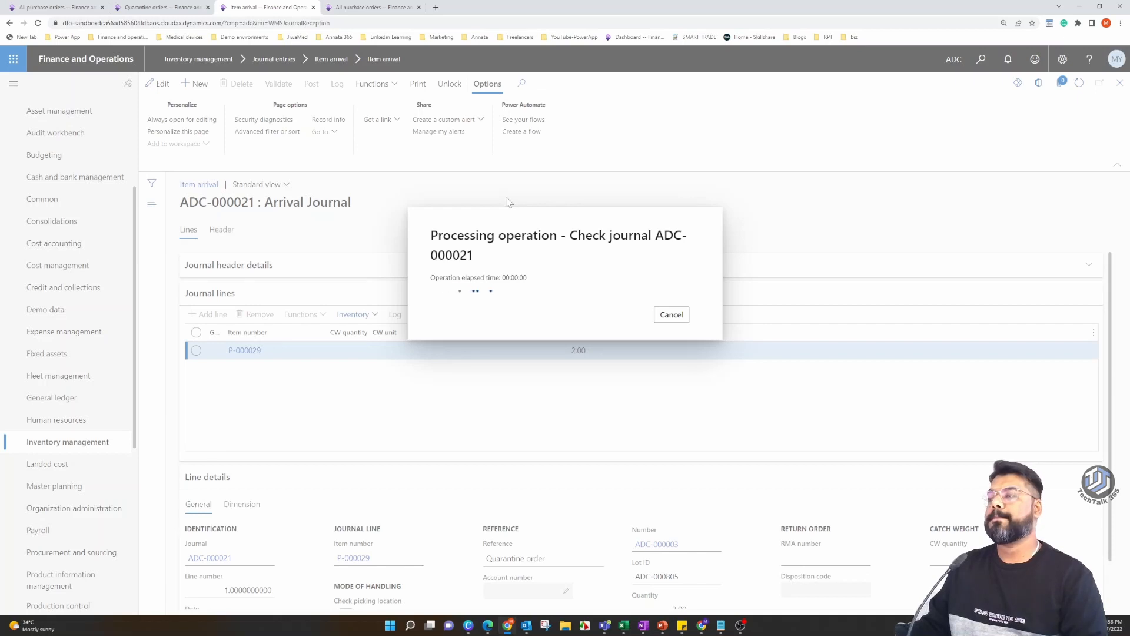
click(157, 7)
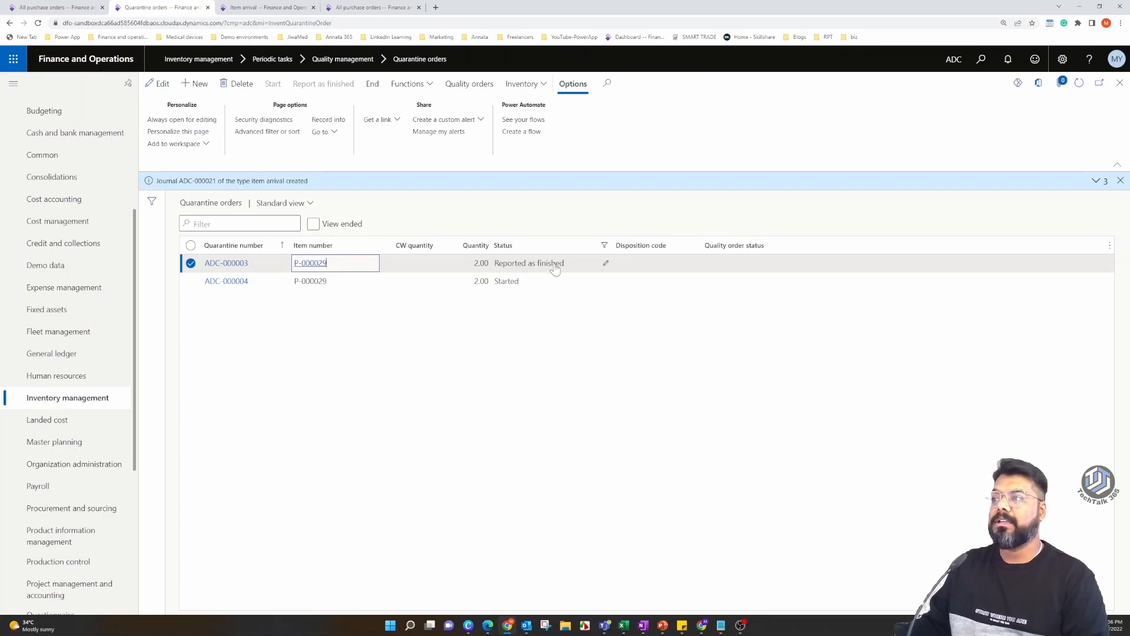
click(268, 8)
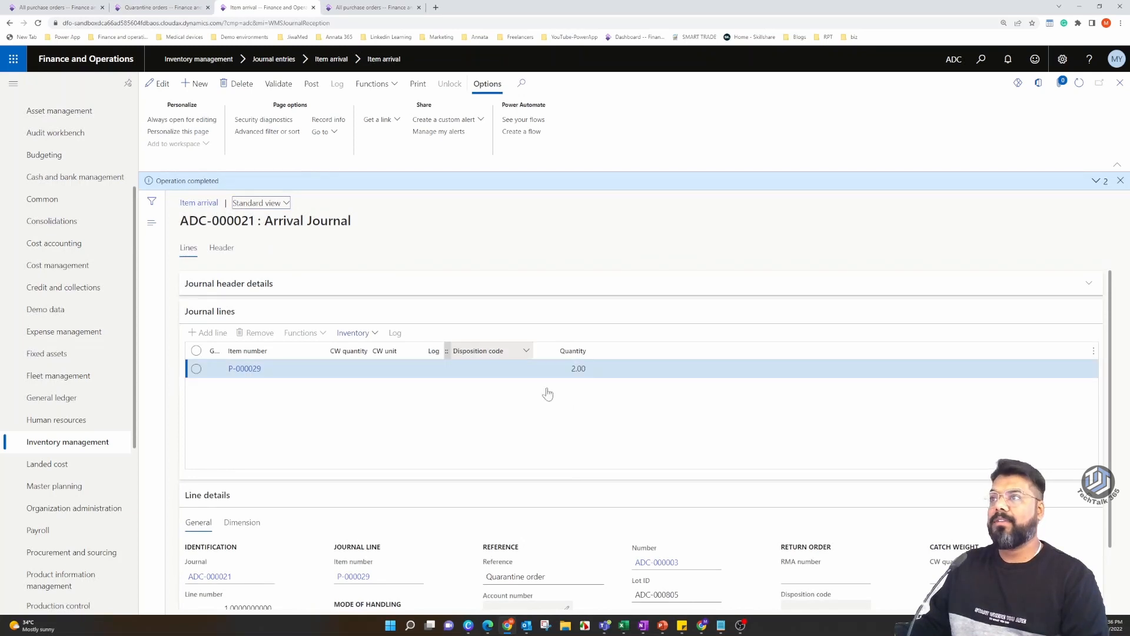
- Display the Location dimension on the arrival journal lines and open the Brake Pad line's location for editing
click(379, 338)
click(375, 371)
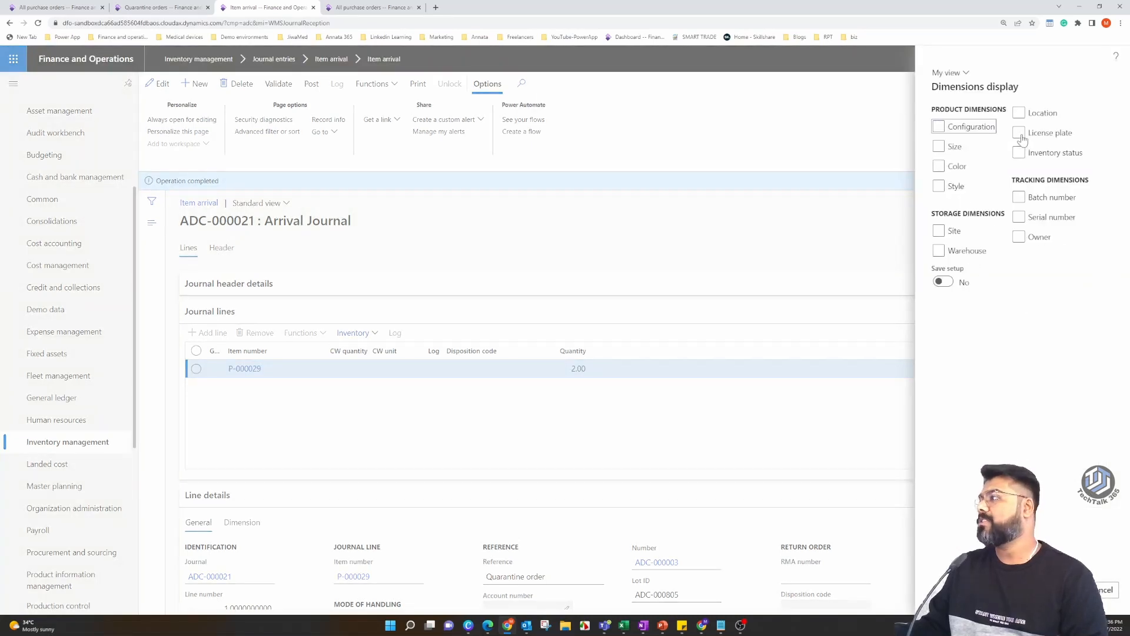
click(1019, 114)
click(1061, 590)
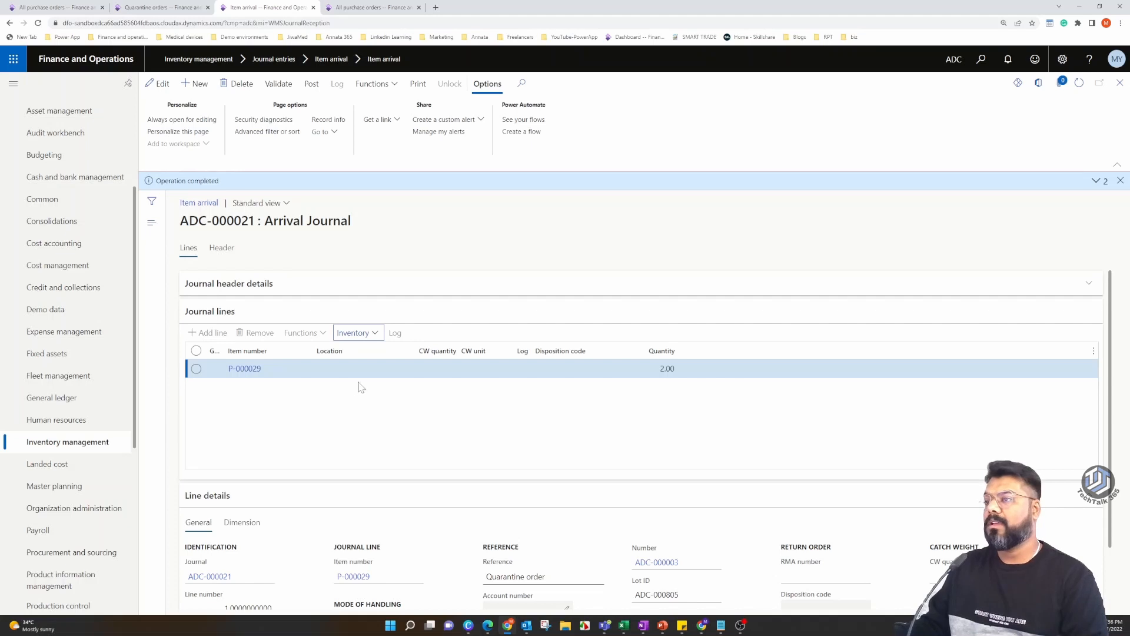
click(335, 371)
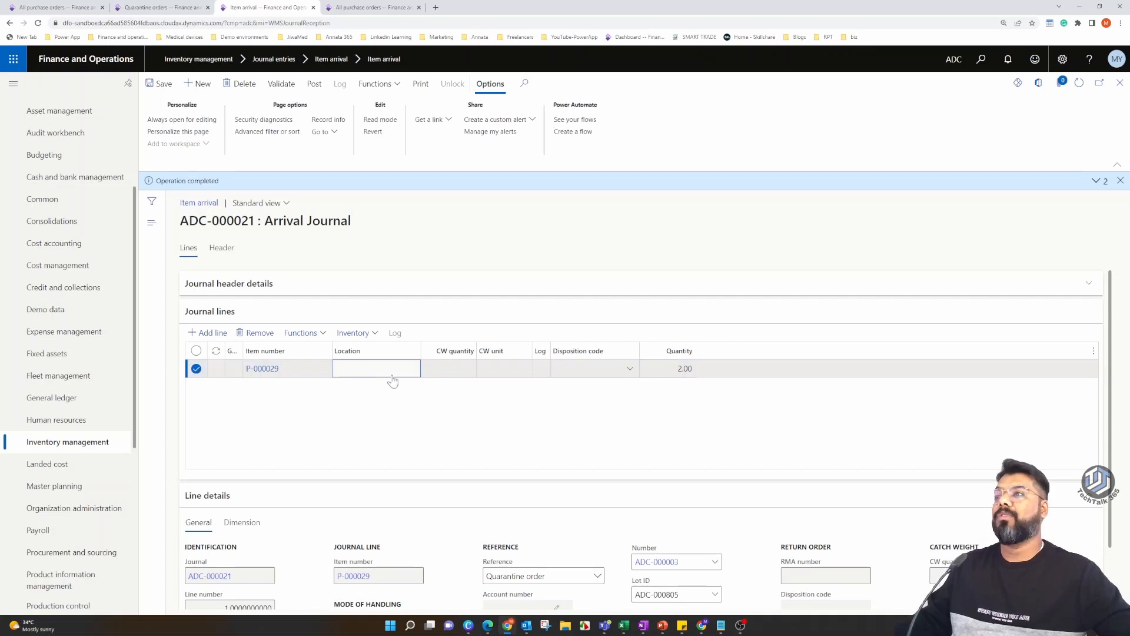
- Post the Brake Pad arrival journal without transferring posting errors and refresh the Quarantine orders list
click(314, 87)
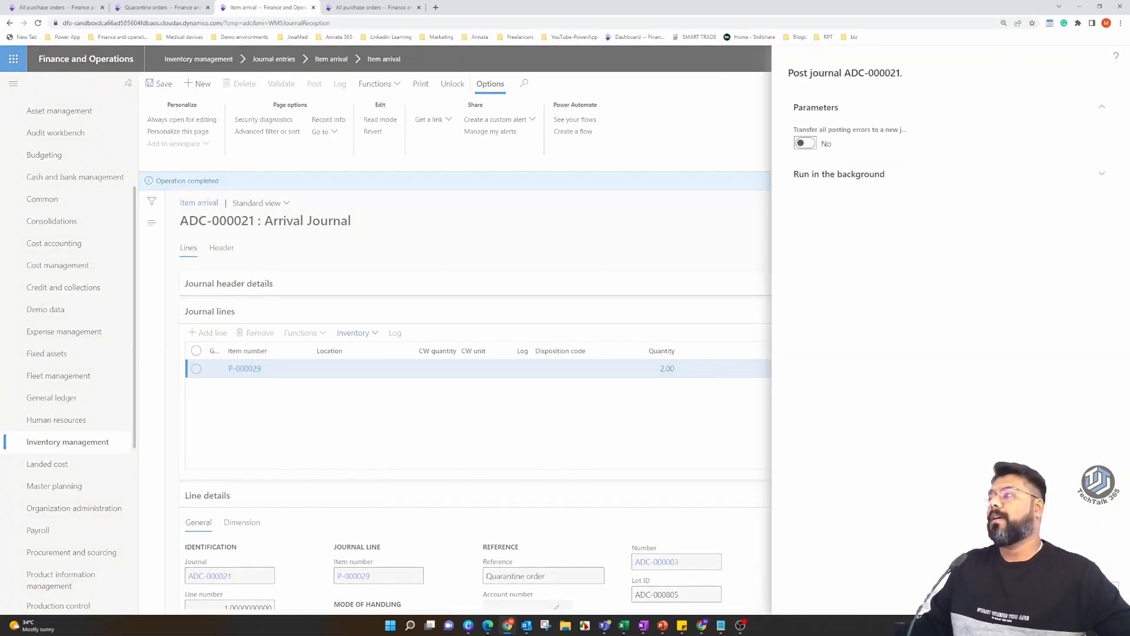
click(1058, 591)
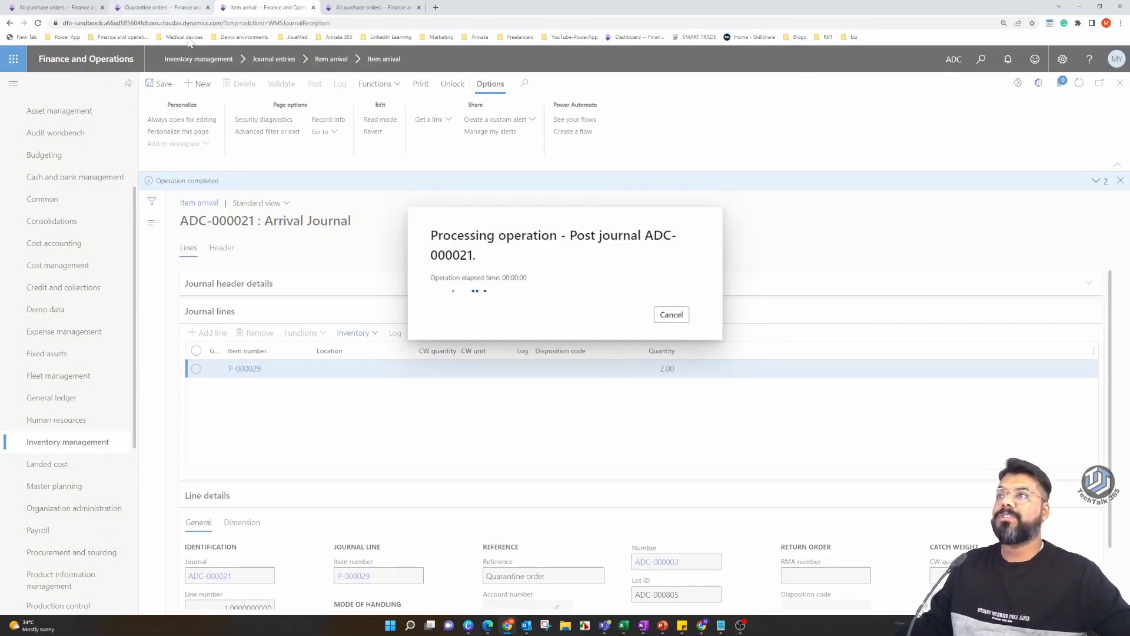
click(195, 11)
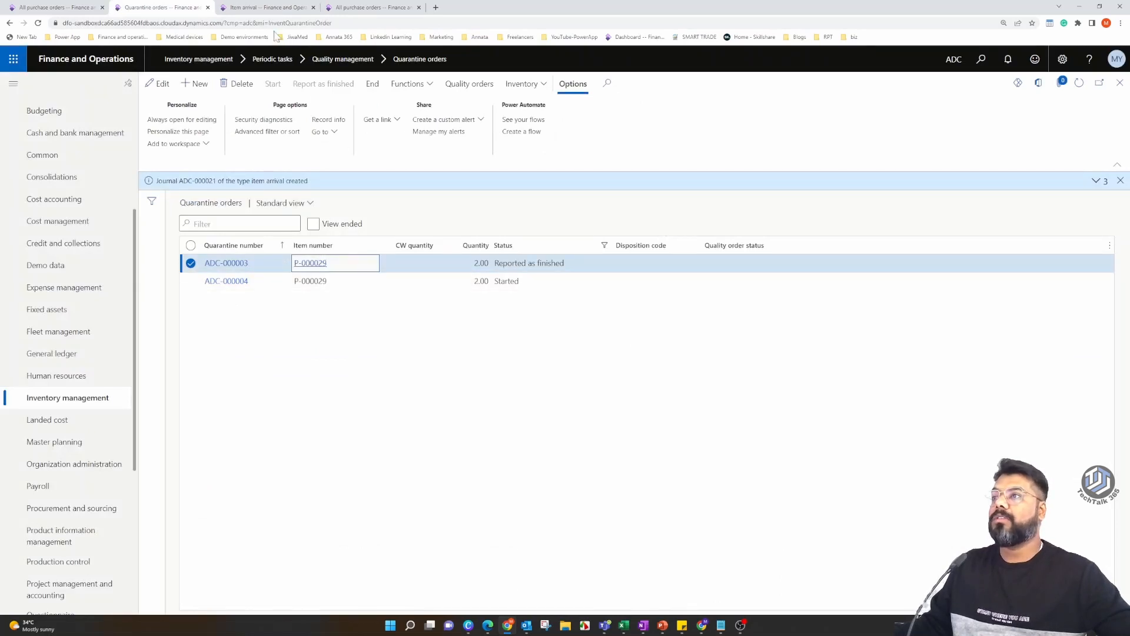
key(ctrl+Tab)
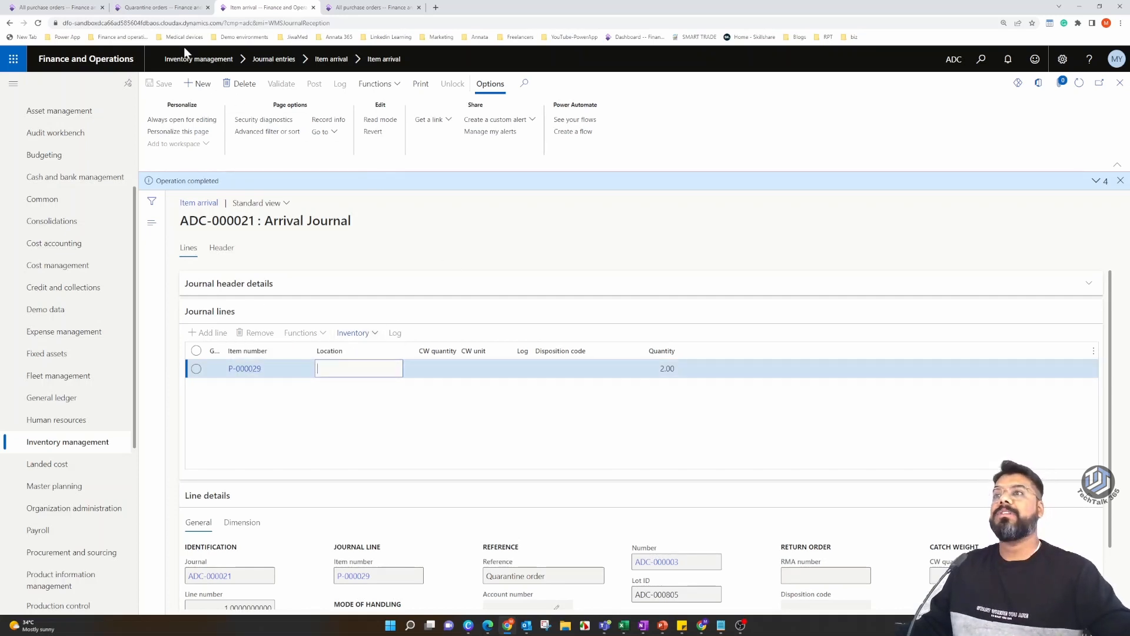
click(166, 8)
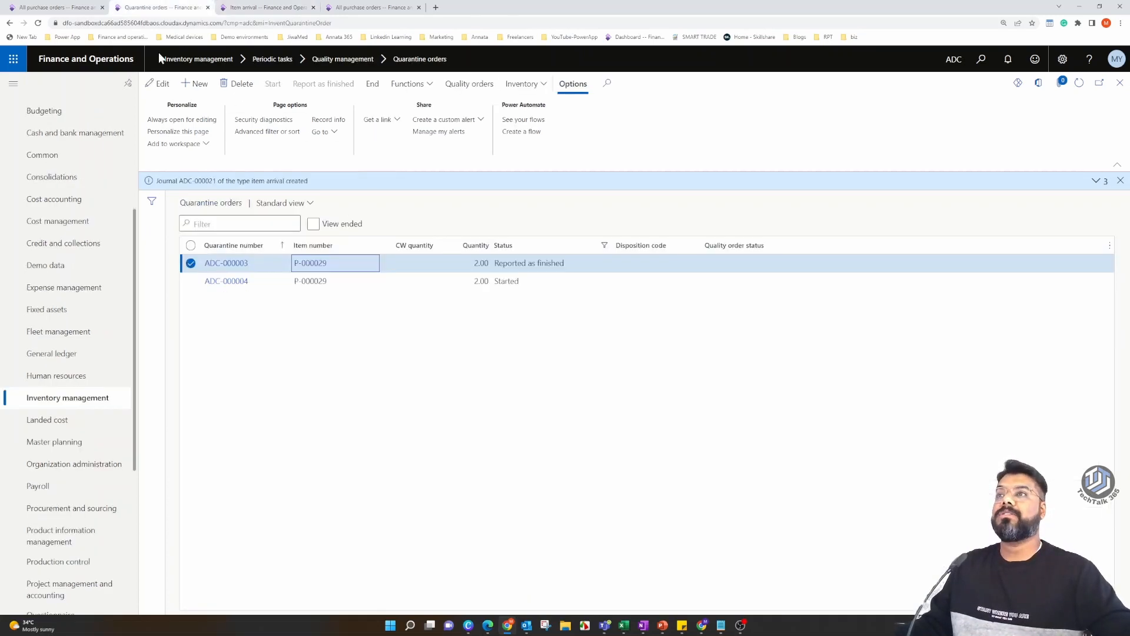
click(1079, 83)
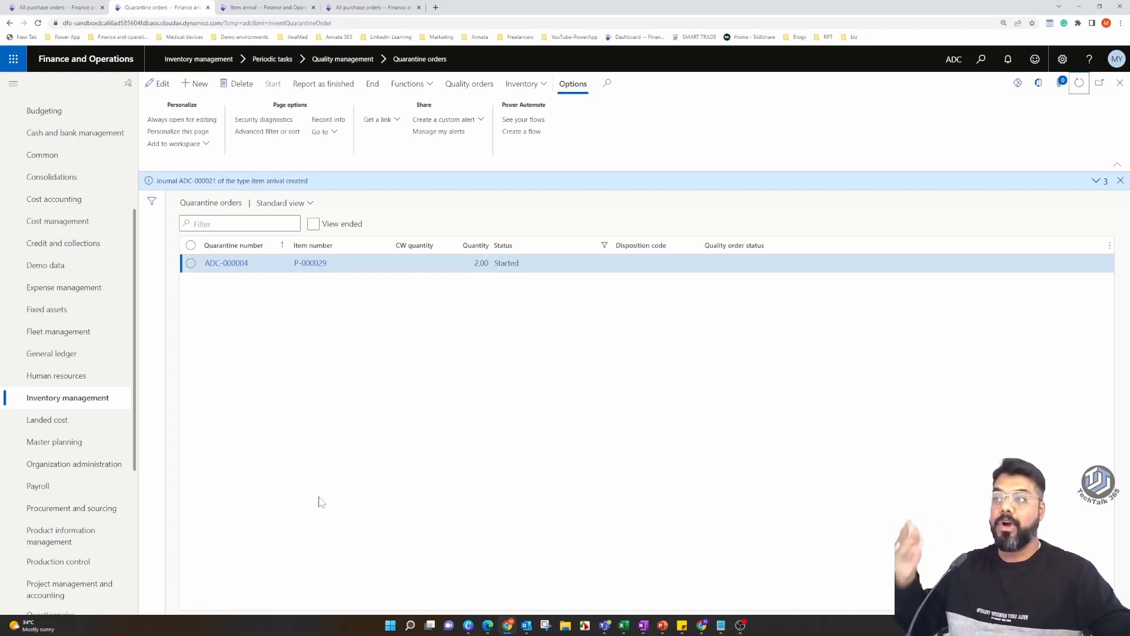
- Include the ended quarantine orders to check the status of the first split order, and hide them again
click(312, 224)
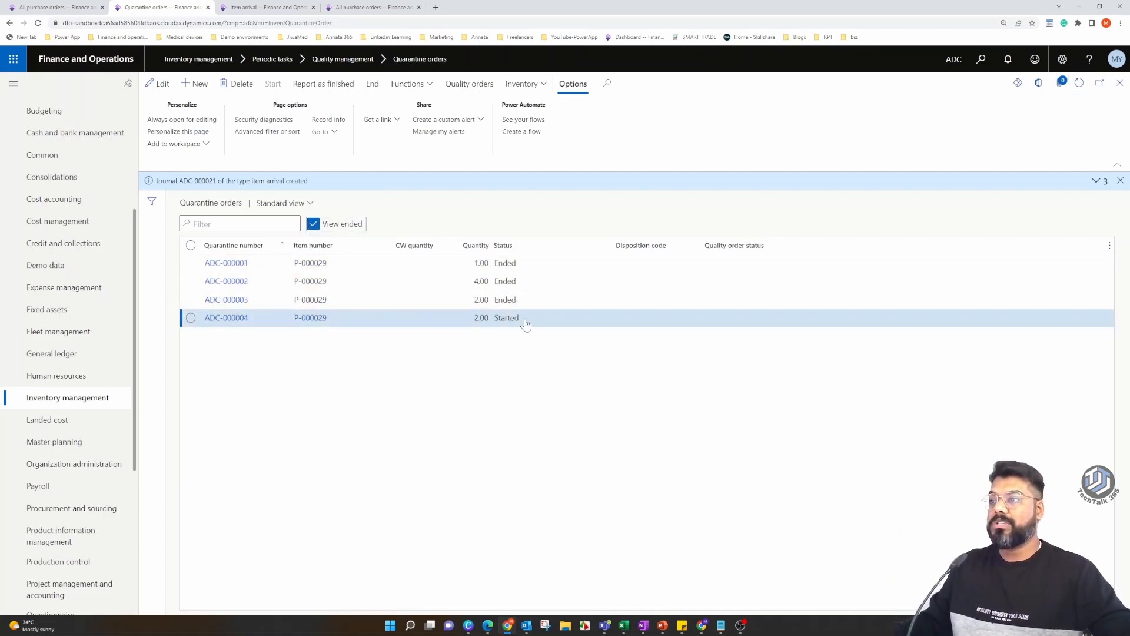
click(517, 301)
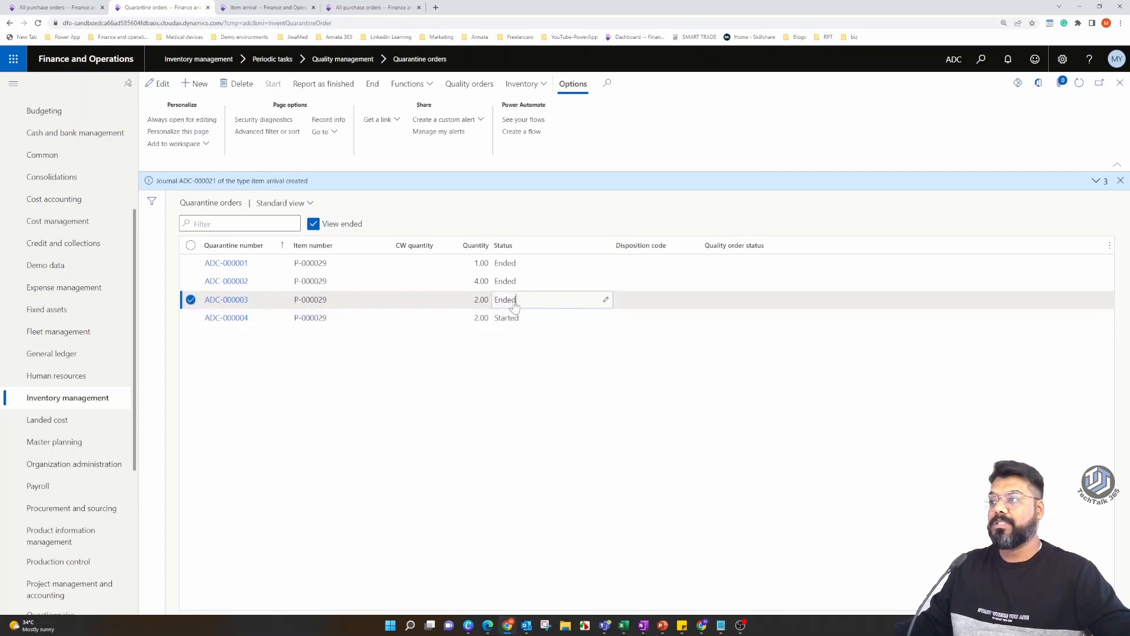
click(313, 223)
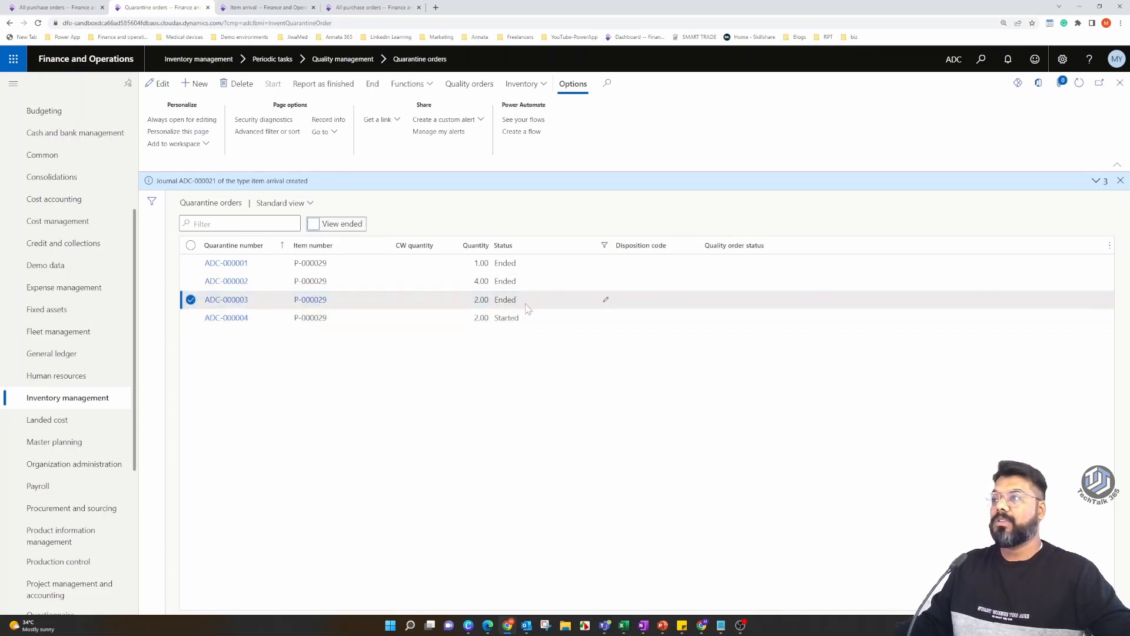
- Report the remaining Brake Pad quarantine order of 2 as finished, leaving the arrival journal name blank
click(511, 263)
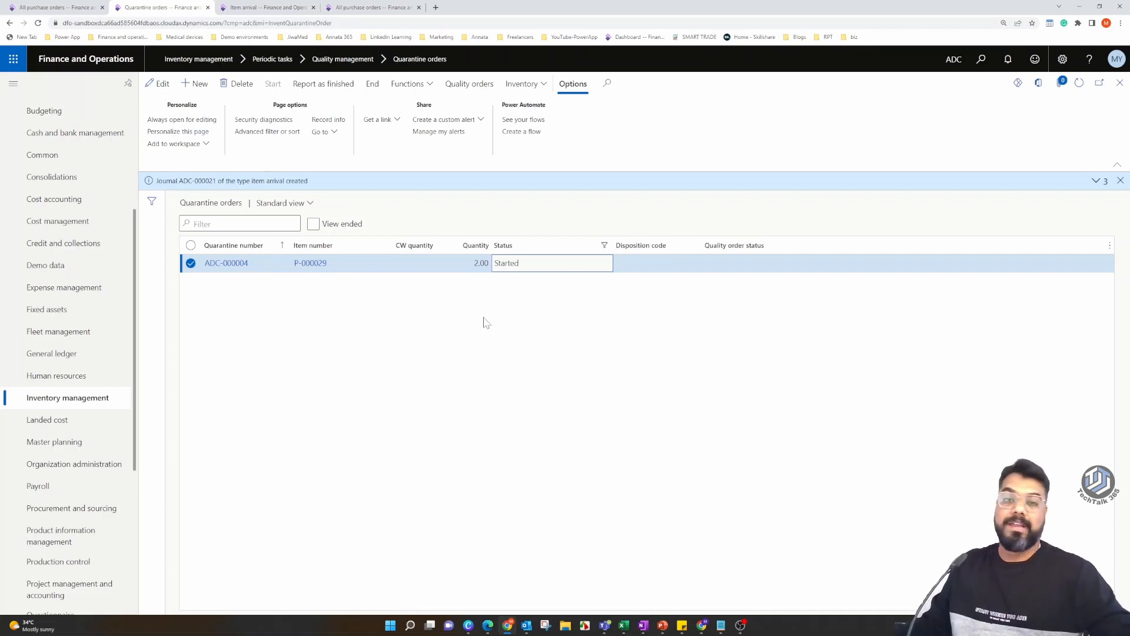
click(312, 86)
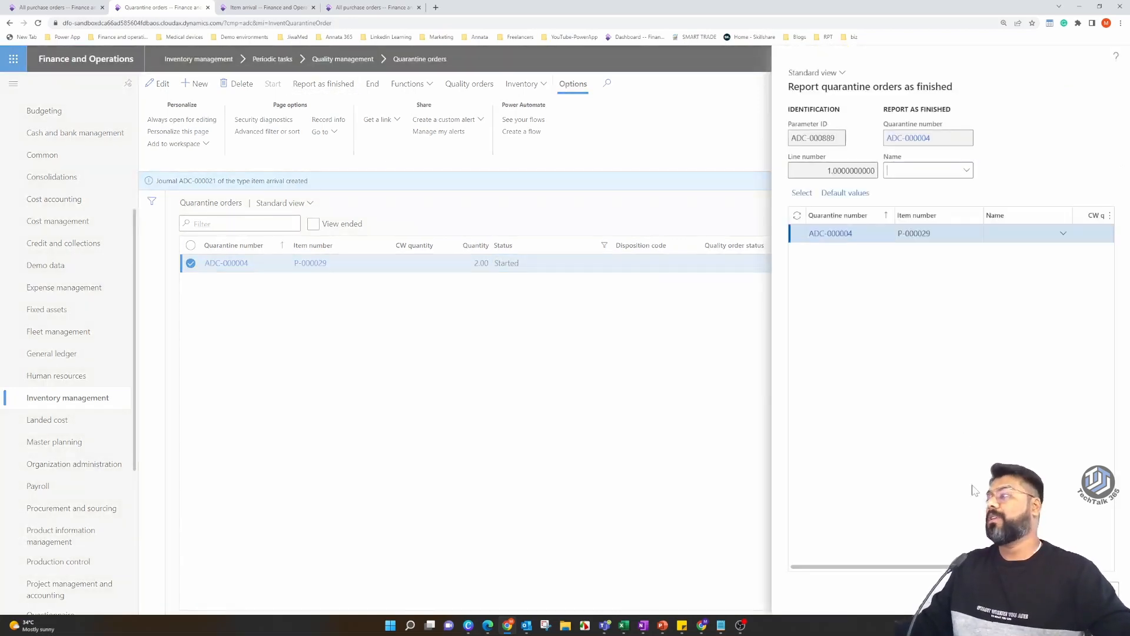
click(1045, 590)
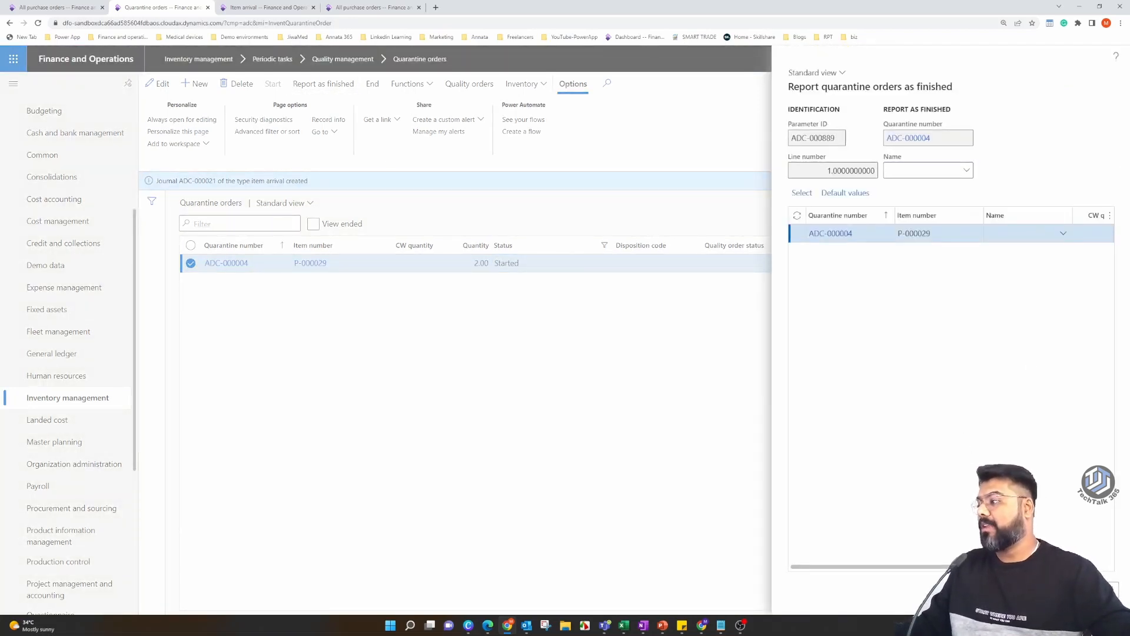